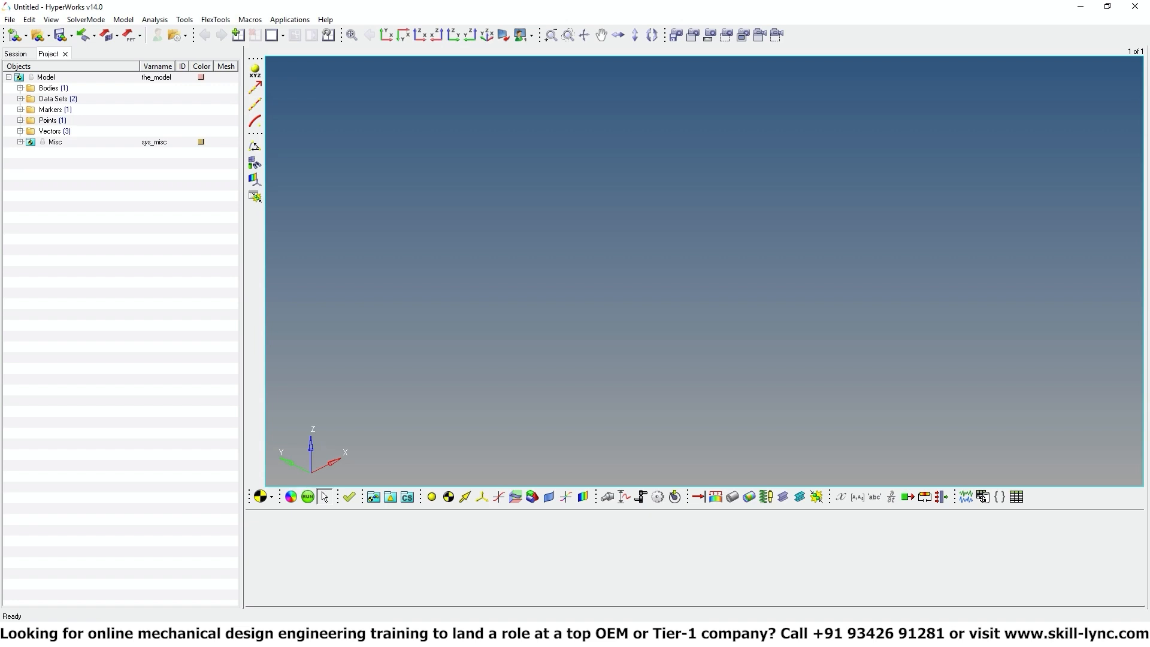
Open the model simple_car_part1_start.mdl from the chapter13 folder and clear the message log.
{"action": "left_click", "coordinate": [10, 19]}
{"action": "mouse_move", "coordinate": [18, 54]}
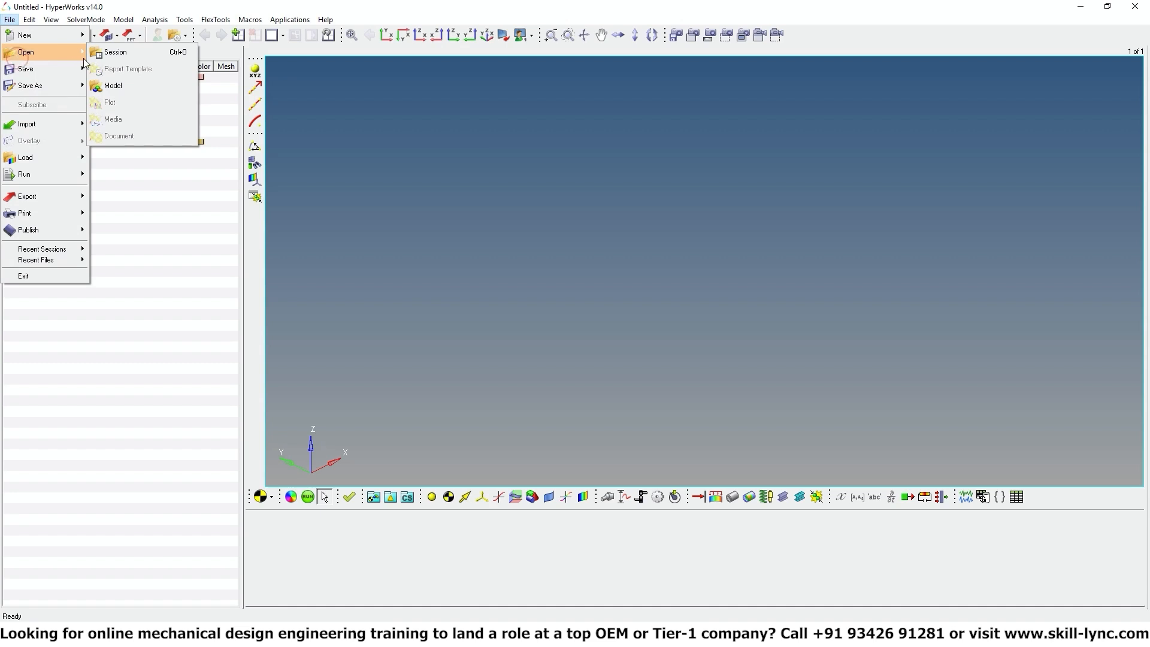
{"action": "left_click", "coordinate": [113, 88]}
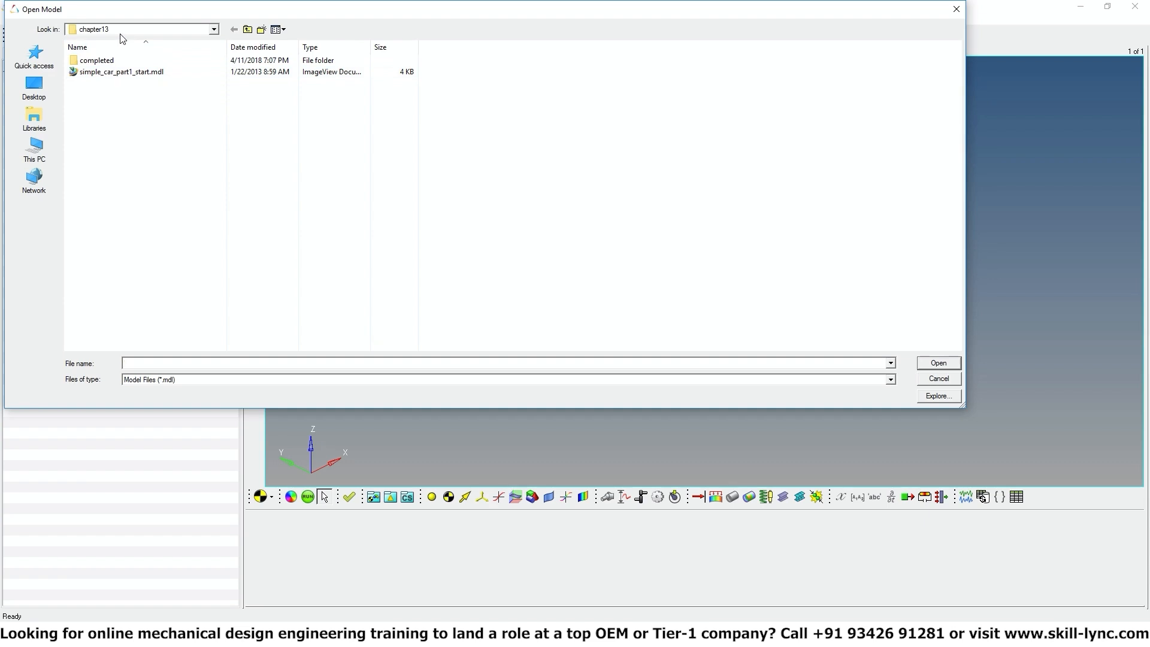
{"action": "left_click", "coordinate": [118, 77]}
{"action": "double_click", "coordinate": [118, 76]}
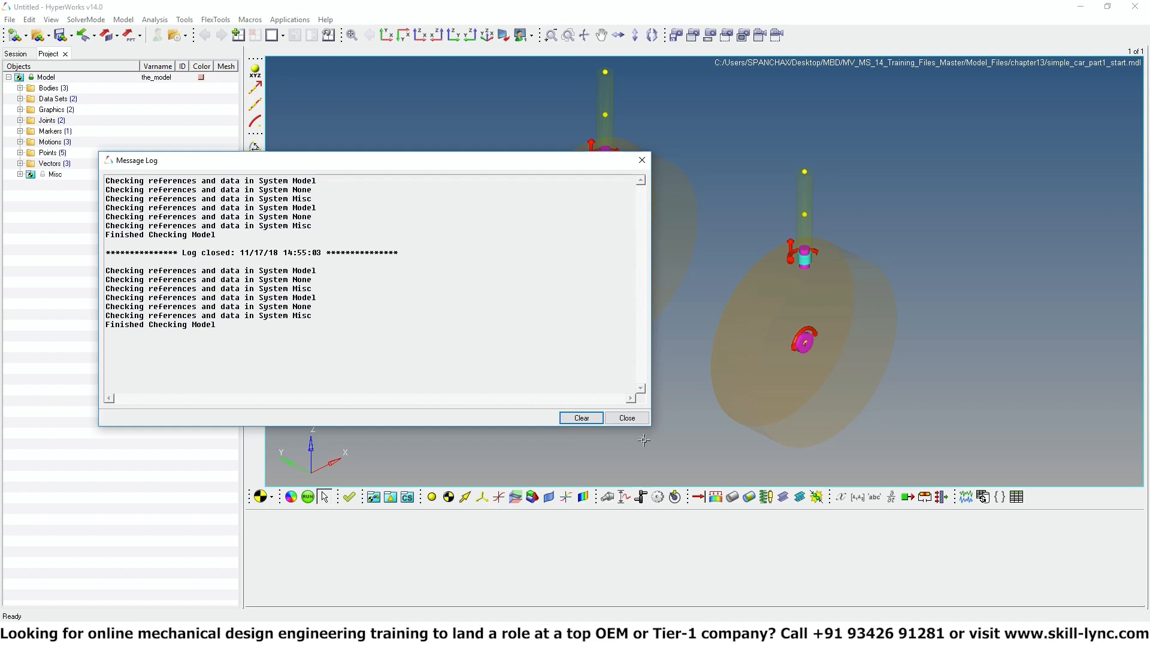
{"action": "left_click", "coordinate": [582, 417]}
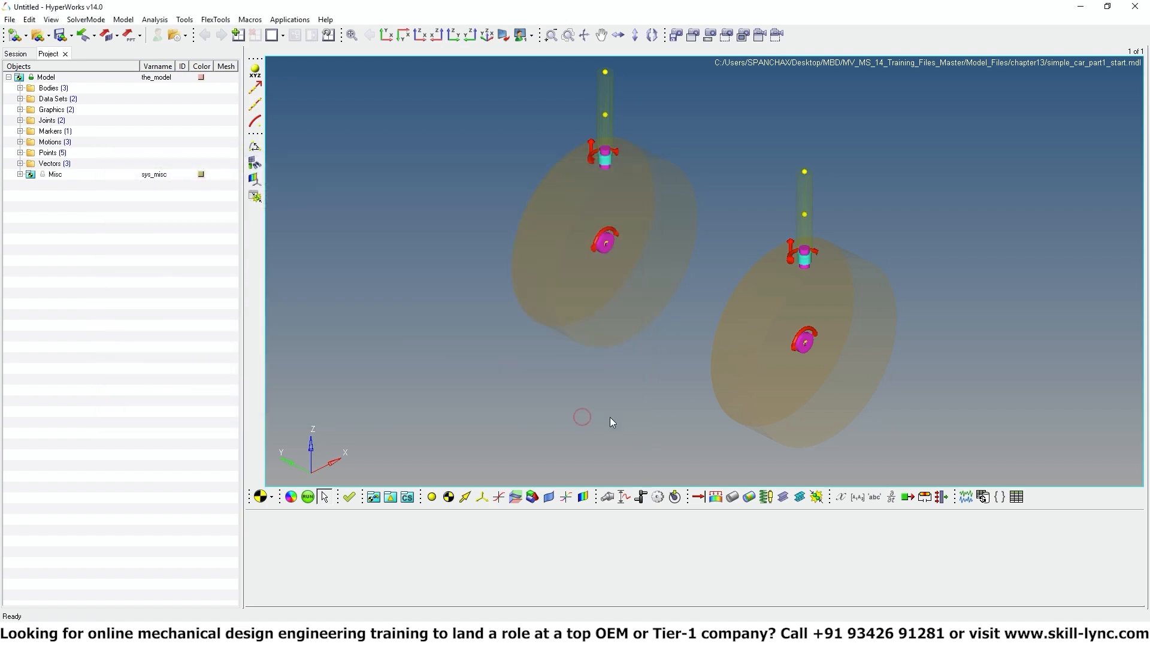
Examine the Ground Body, knuckle, and Wheel and tire bodies, and the connectivity of the wheel and knuckle graphics.
{"action": "left_click_drag", "start_coordinate": [487, 351], "coordinate": [486, 355], "text": "ctrl"}
{"action": "mouse_move", "coordinate": [762, 235]}
{"action": "left_mouse_down", "text": "ctrl"}
{"action": "mouse_move", "coordinate": [752, 218]}
{"action": "mouse_move", "coordinate": [986, 347]}
{"action": "mouse_move", "coordinate": [974, 354]}
{"action": "mouse_move", "coordinate": [623, 234]}
{"action": "mouse_move", "coordinate": [587, 240]}
{"action": "mouse_move", "coordinate": [558, 324]}
{"action": "mouse_move", "coordinate": [526, 321]}
{"action": "mouse_move", "coordinate": [526, 359]}
{"action": "left_mouse_up", "text": "ctrl"}
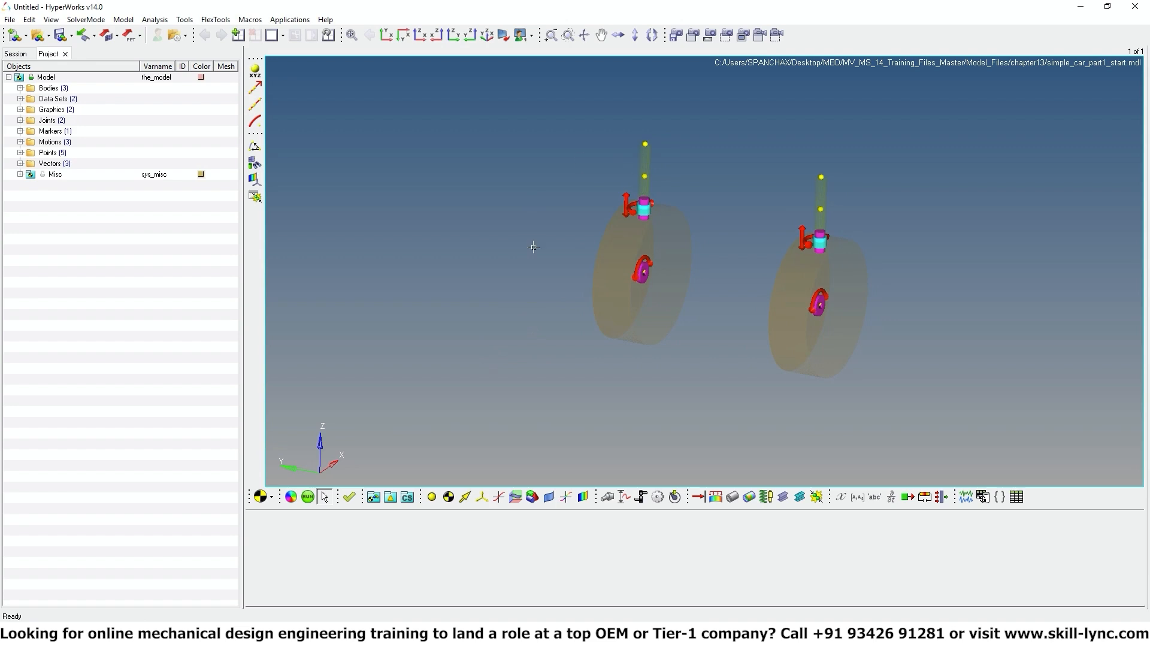
{"action": "left_click", "coordinate": [20, 88]}
{"action": "left_click", "coordinate": [77, 99]}
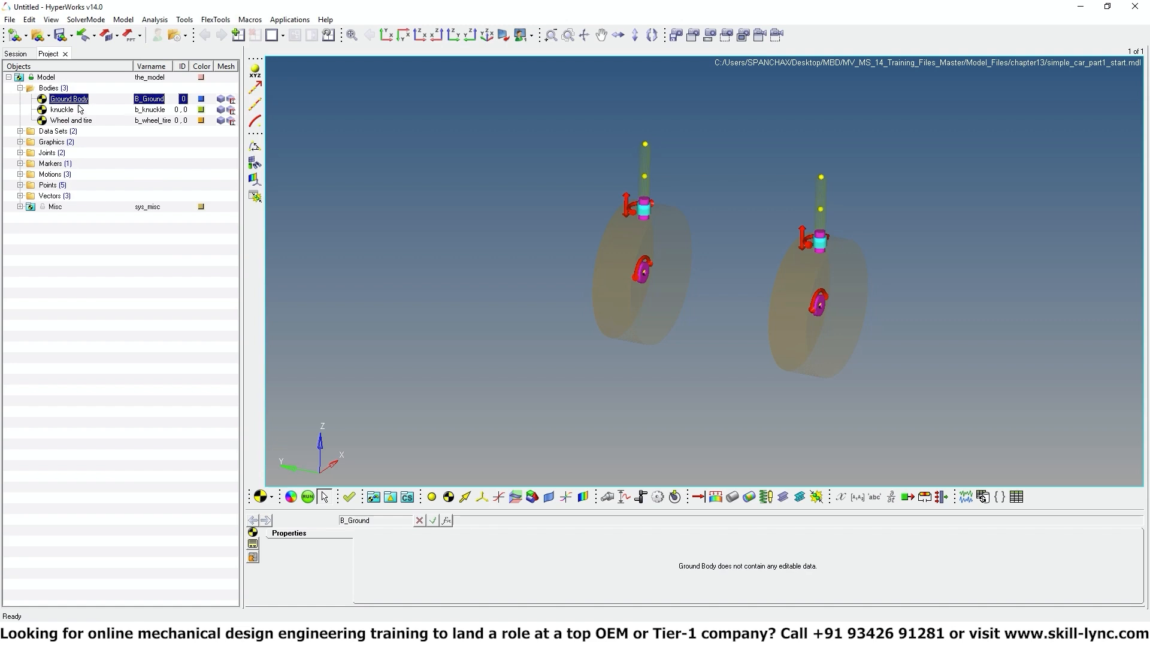
{"action": "left_click", "coordinate": [63, 110]}
{"action": "mouse_move", "coordinate": [557, 274]}
{"action": "left_mouse_down", "text": "ctrl"}
{"action": "mouse_move", "coordinate": [616, 303]}
{"action": "mouse_move", "coordinate": [564, 273]}
{"action": "left_mouse_up", "text": "ctrl"}
{"action": "left_click", "coordinate": [70, 120]}
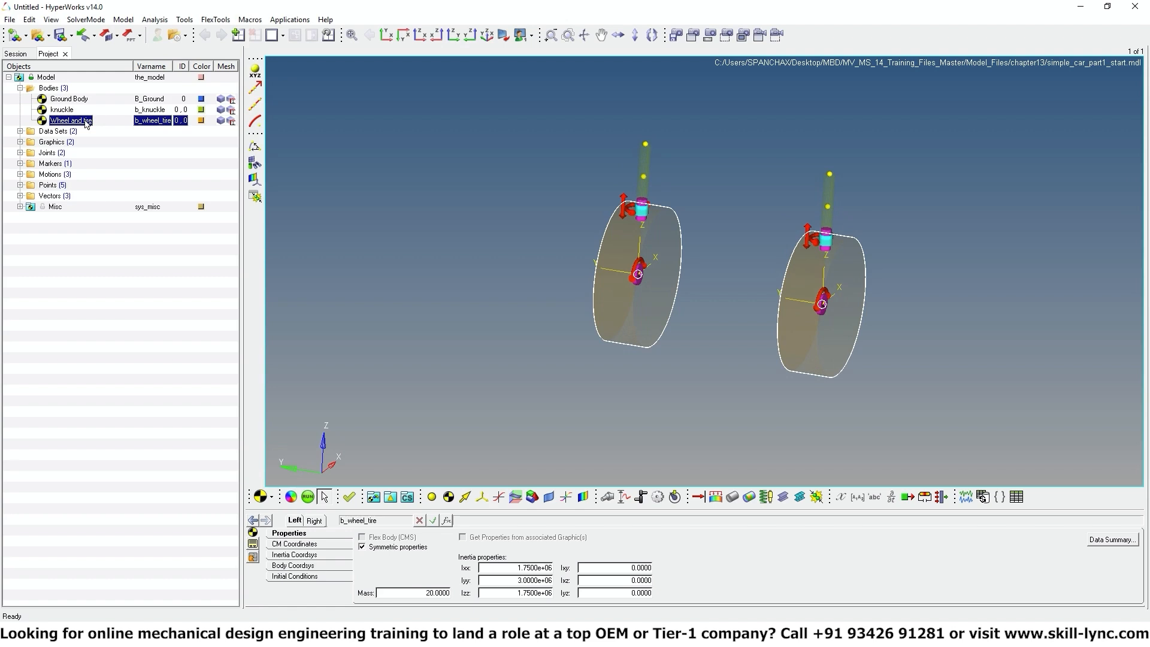
{"action": "left_click", "coordinate": [20, 142]}
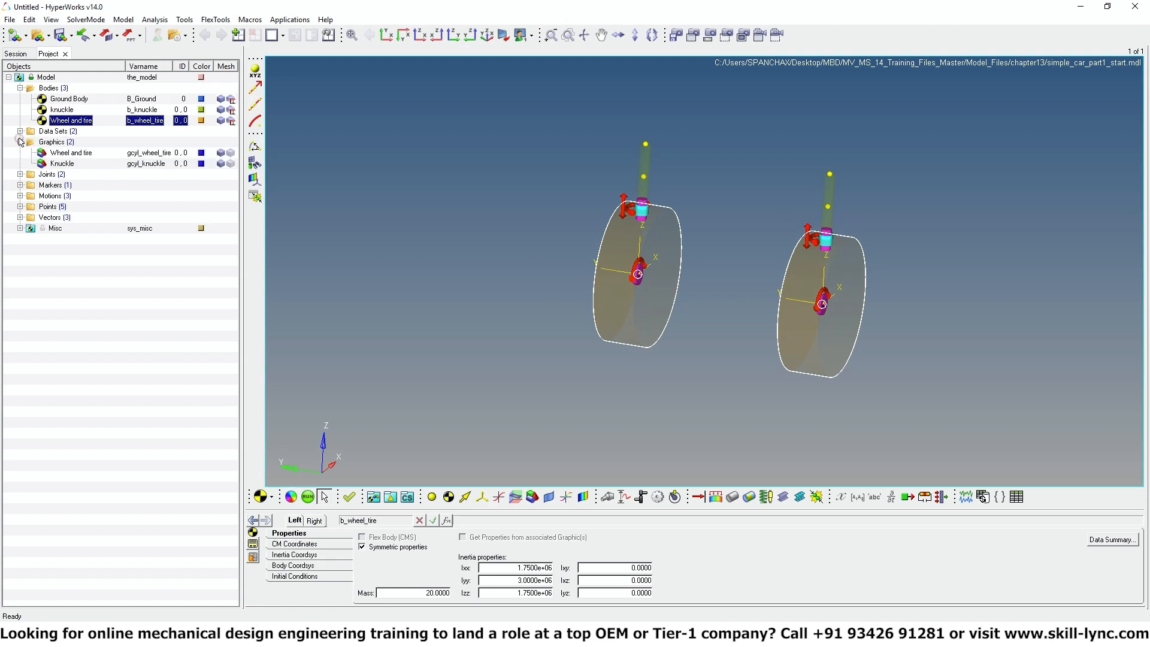
{"action": "left_click", "coordinate": [69, 153]}
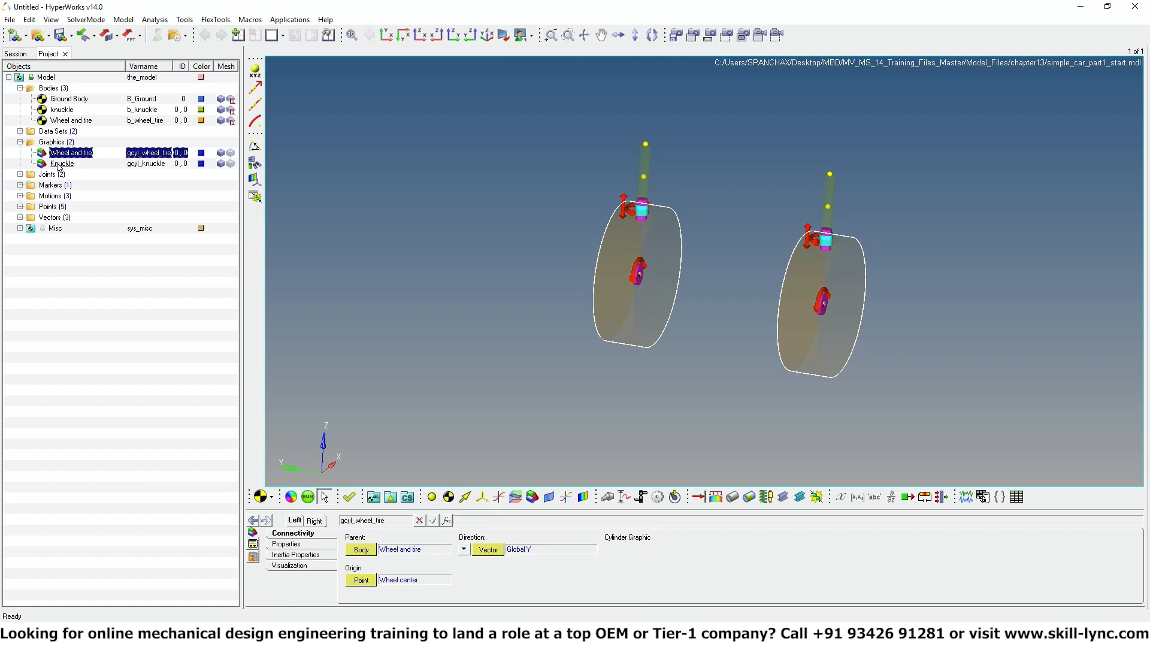
{"action": "left_click", "coordinate": [60, 165]}
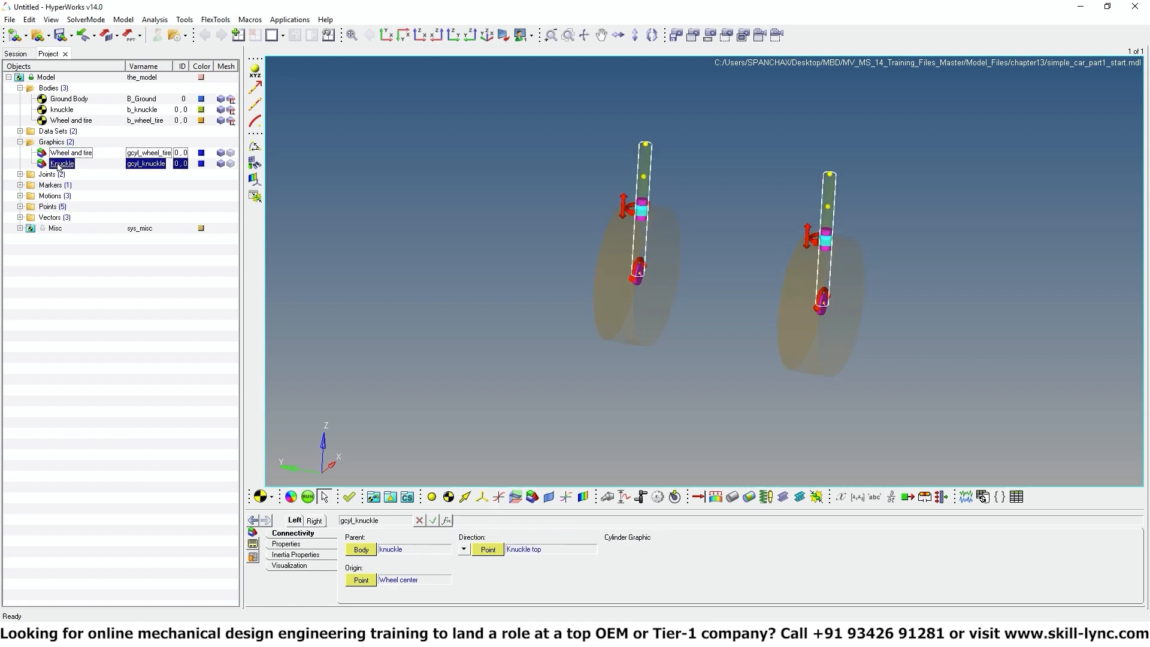
Review the connectivity of the wheel-to-knuckle and knuckle-to-body joints and of the wheel, steering and ride motions.
{"action": "left_click", "coordinate": [20, 174]}
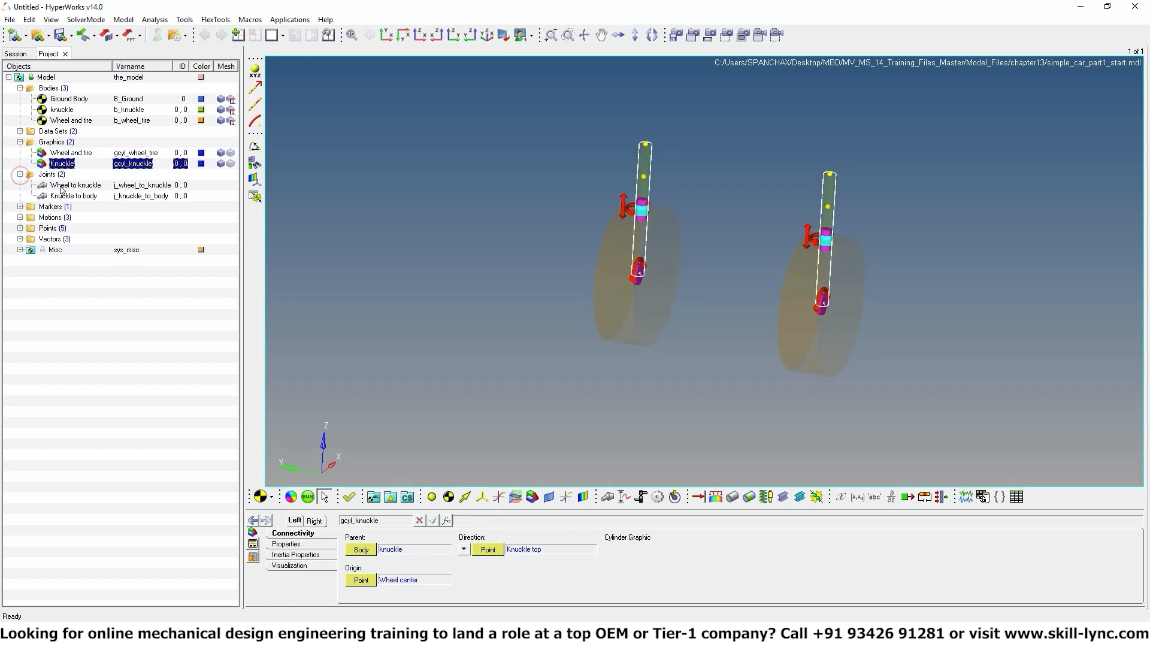
{"action": "left_click", "coordinate": [74, 186]}
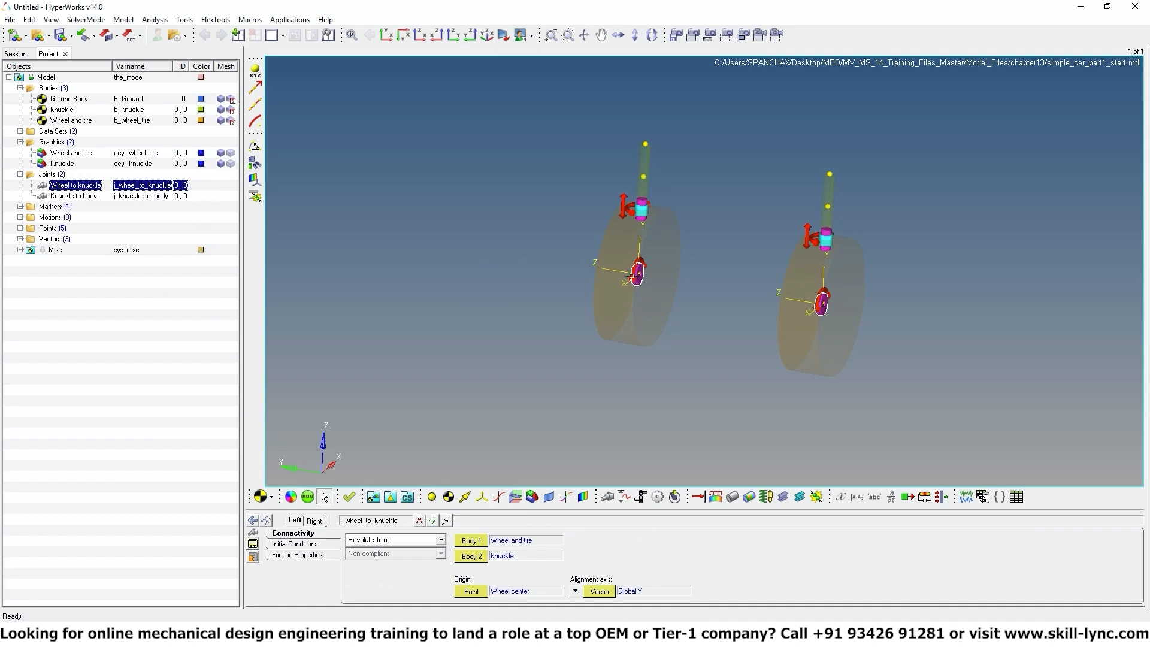
{"action": "left_click", "coordinate": [82, 197]}
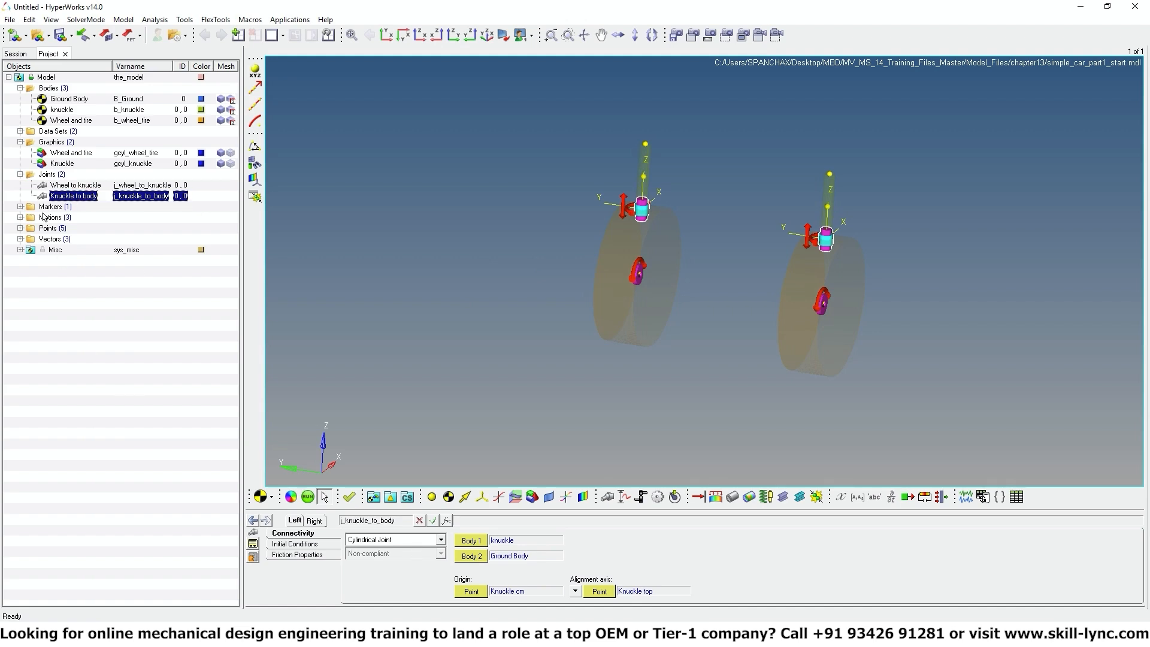
{"action": "left_click", "coordinate": [20, 217]}
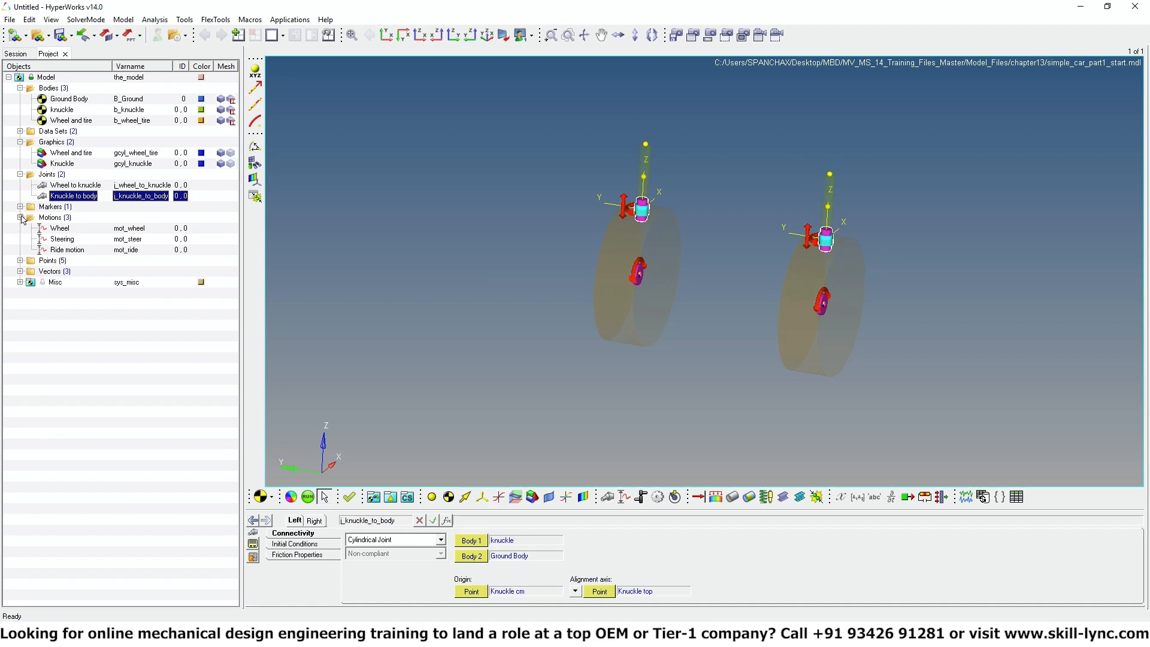
{"action": "left_click", "coordinate": [60, 228]}
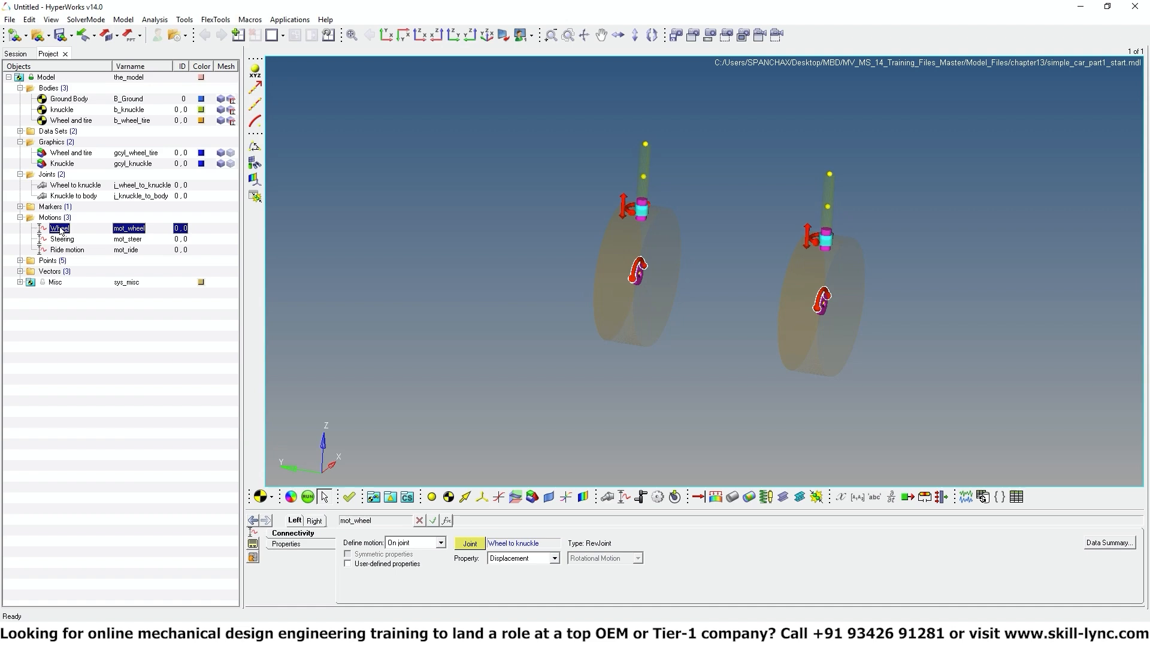
{"action": "left_click", "coordinate": [60, 239]}
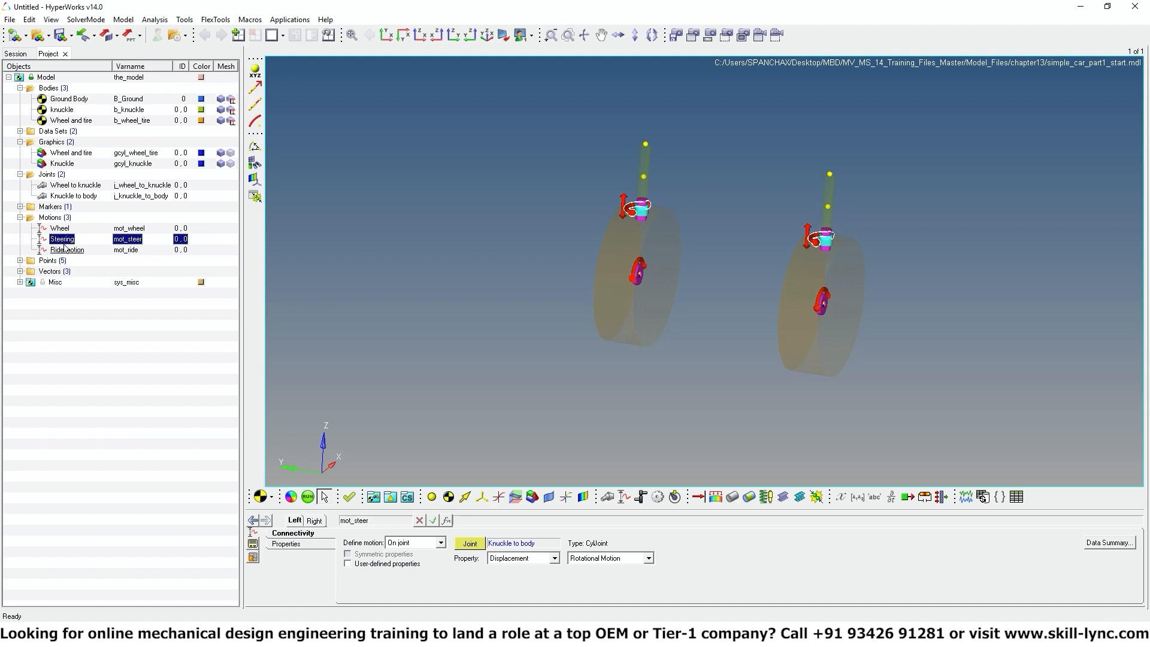
{"action": "left_click", "coordinate": [63, 250]}
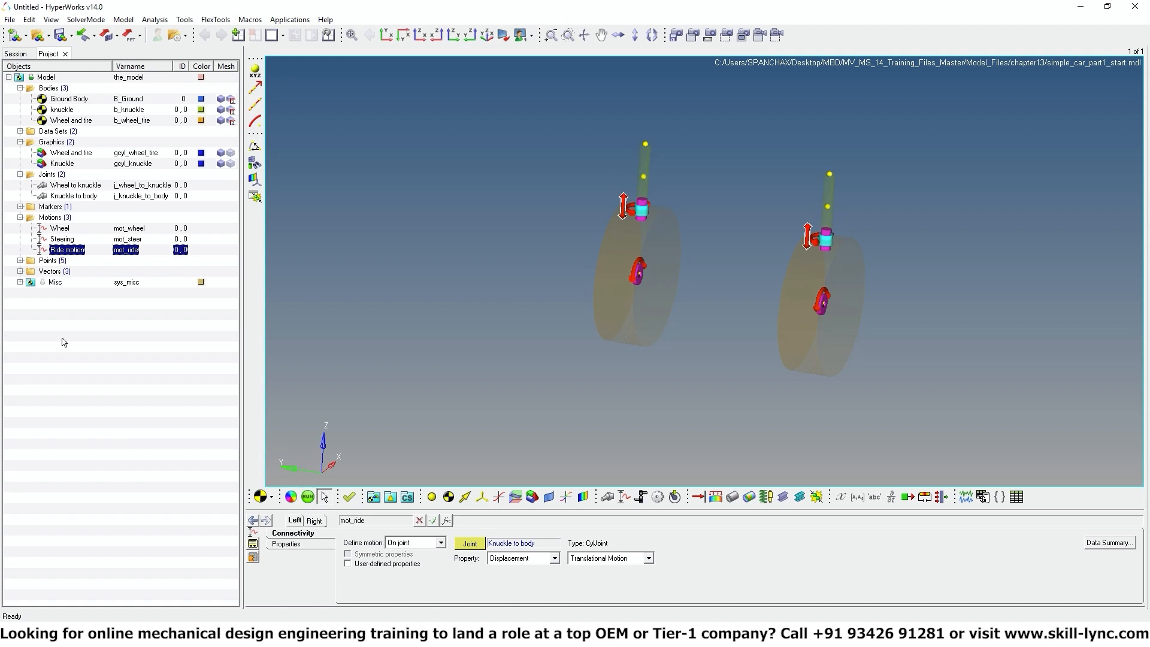
Review the coordinates of the global origin, wheel center, knuckle top, knuckle cm and damper middle points.
{"action": "left_click", "coordinate": [20, 261]}
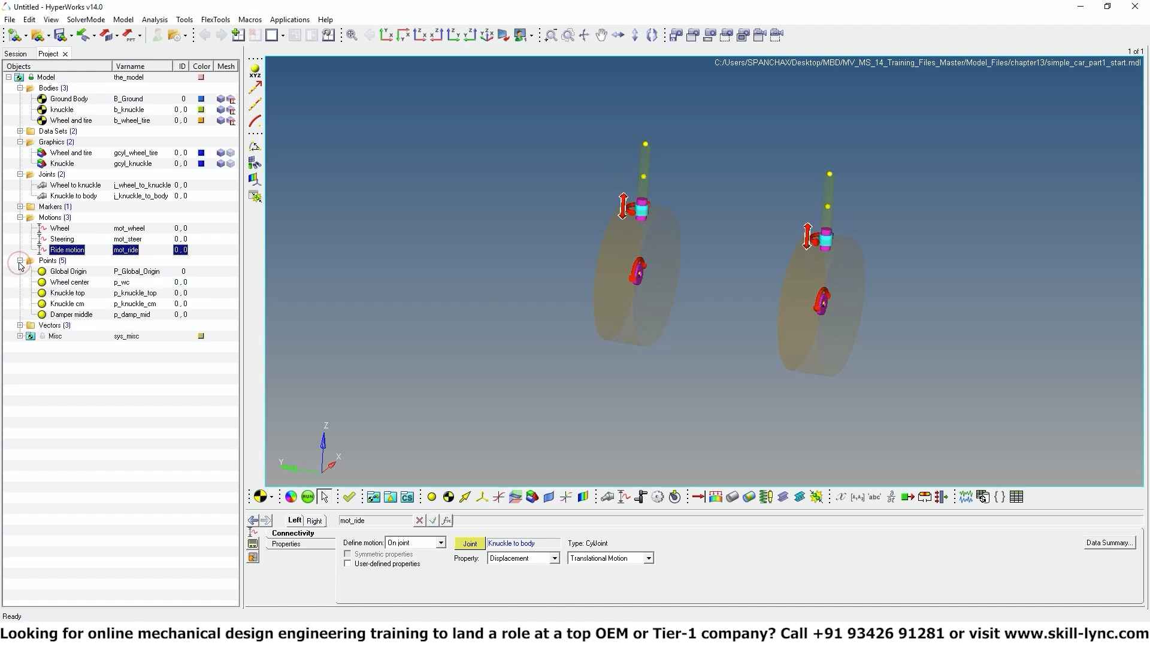
{"action": "left_click", "coordinate": [66, 273]}
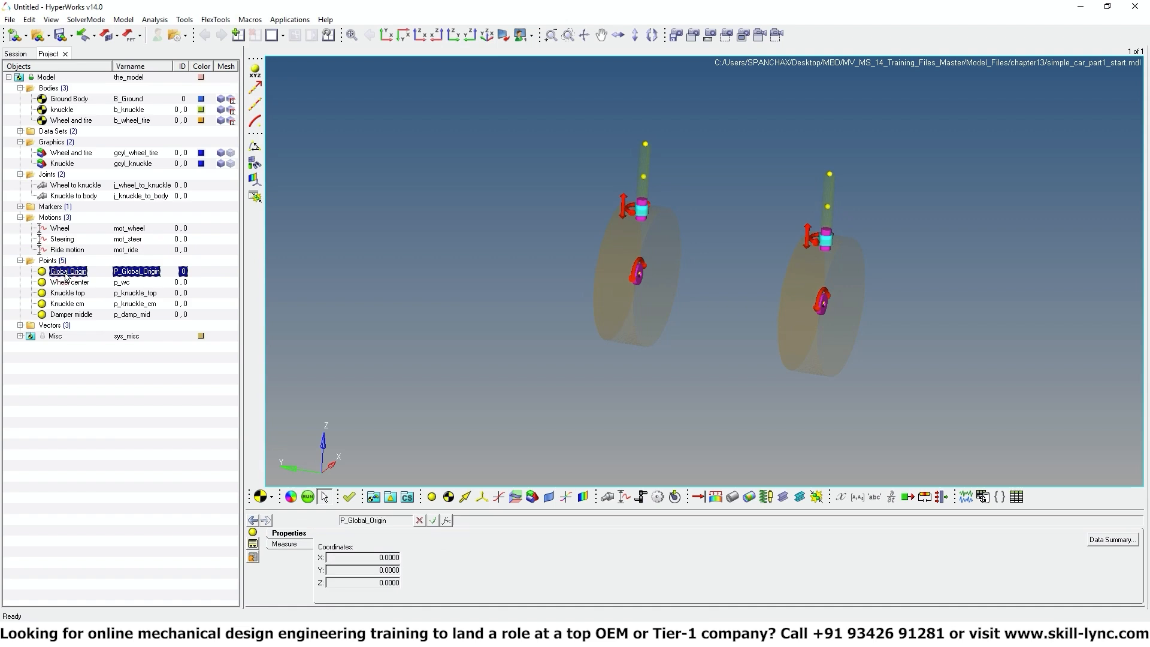
{"action": "left_click", "coordinate": [66, 282]}
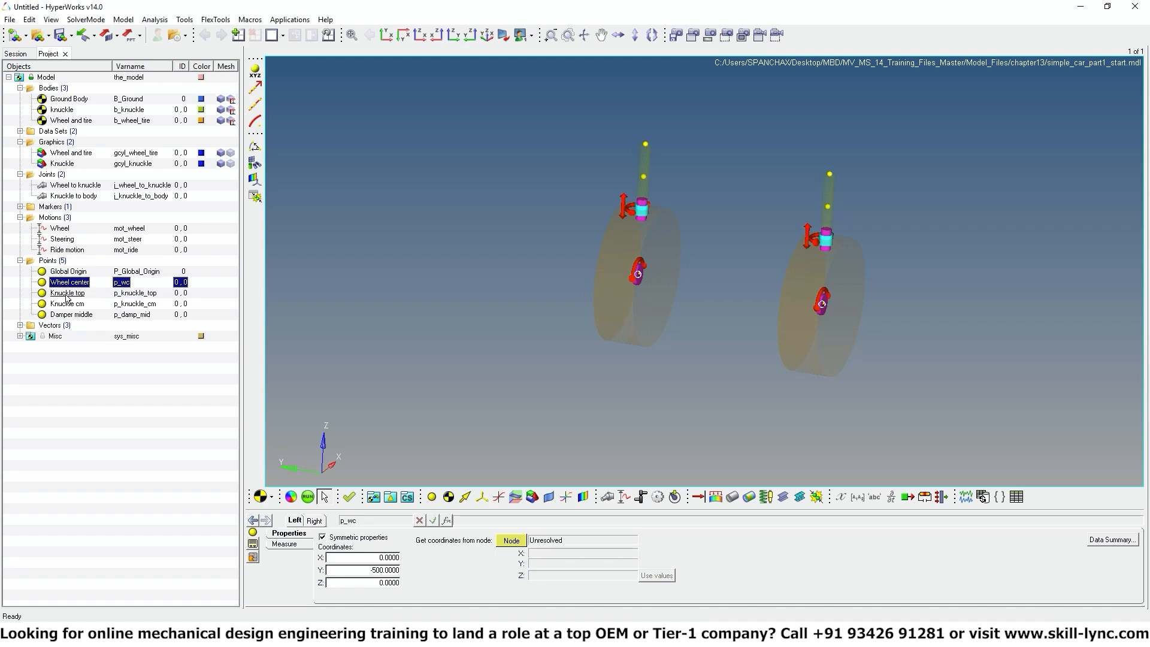
{"action": "left_click", "coordinate": [73, 294]}
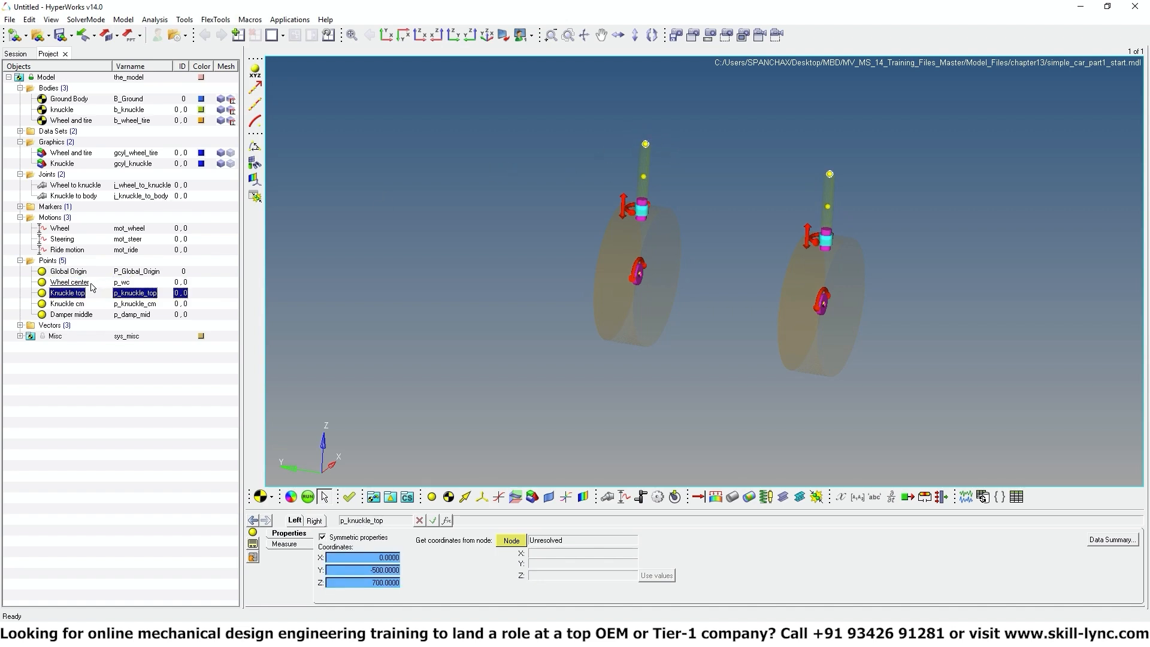
{"action": "left_click", "coordinate": [71, 304]}
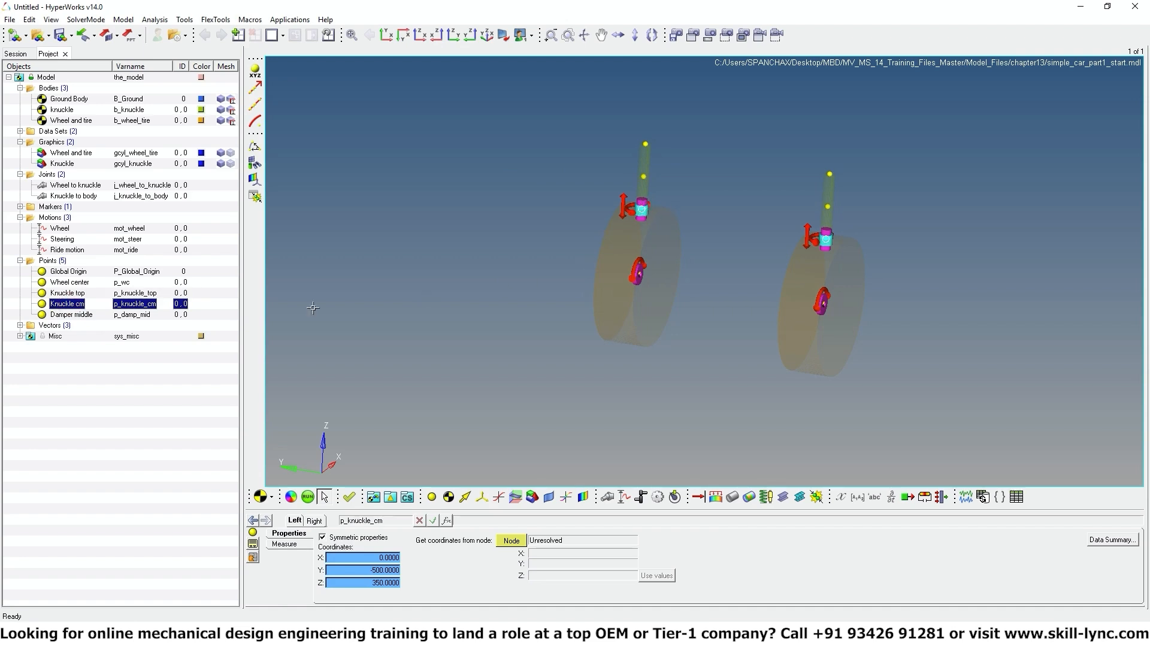
{"action": "left_click", "coordinate": [71, 315]}
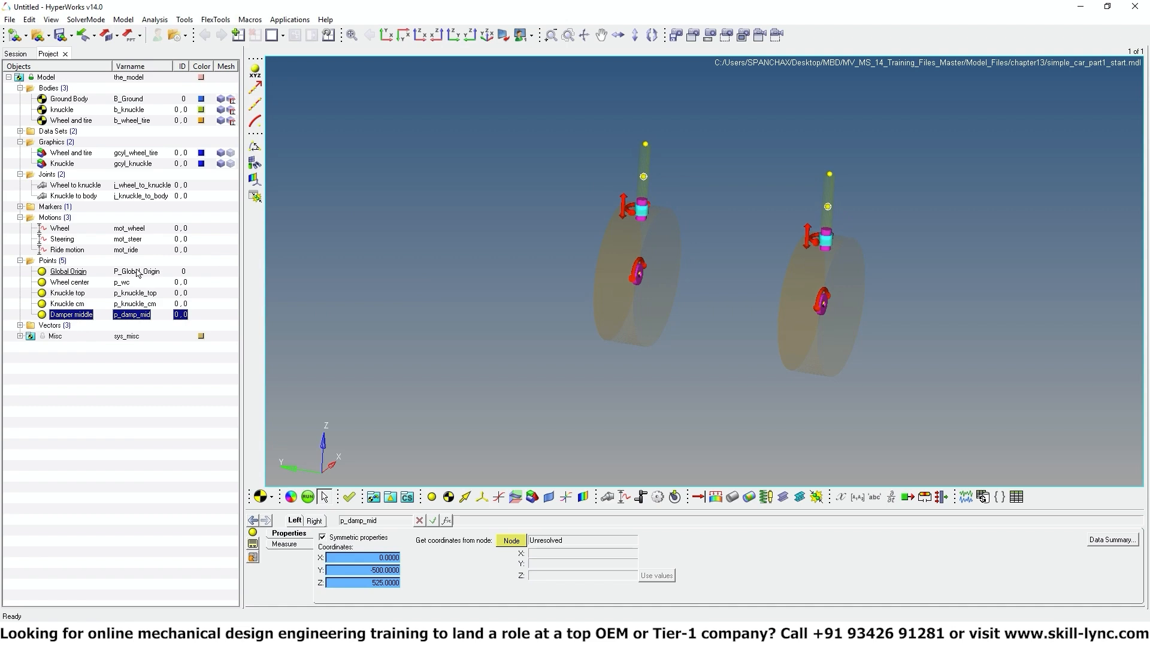
{"action": "left_click", "coordinate": [78, 282]}
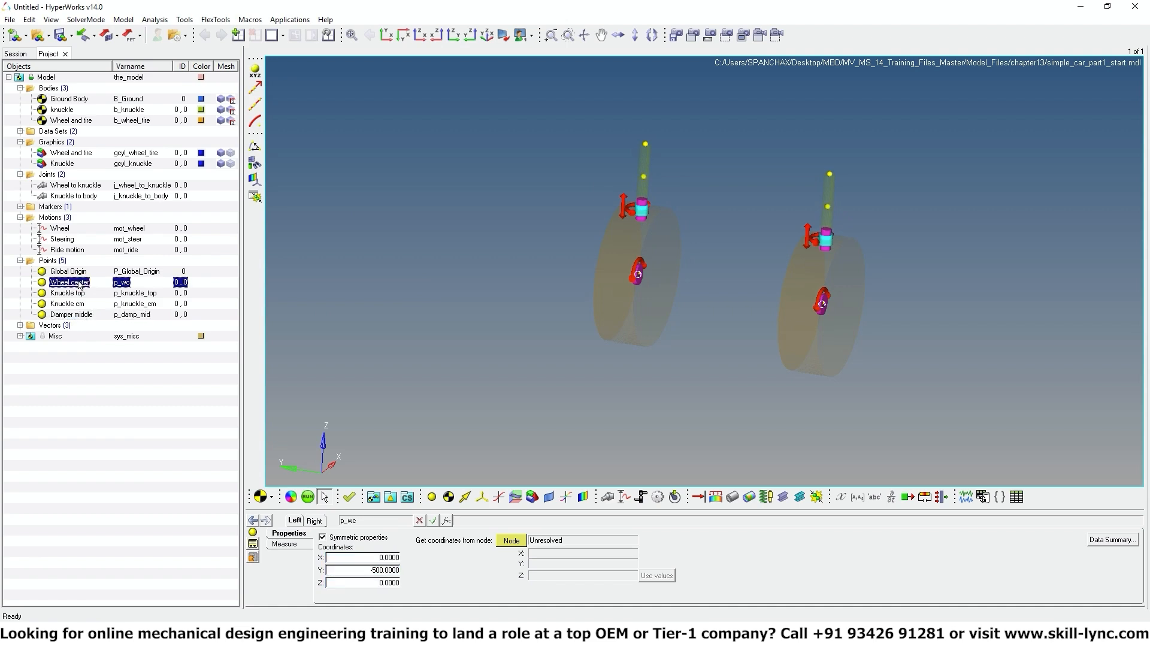
{"action": "left_click", "coordinate": [73, 292]}
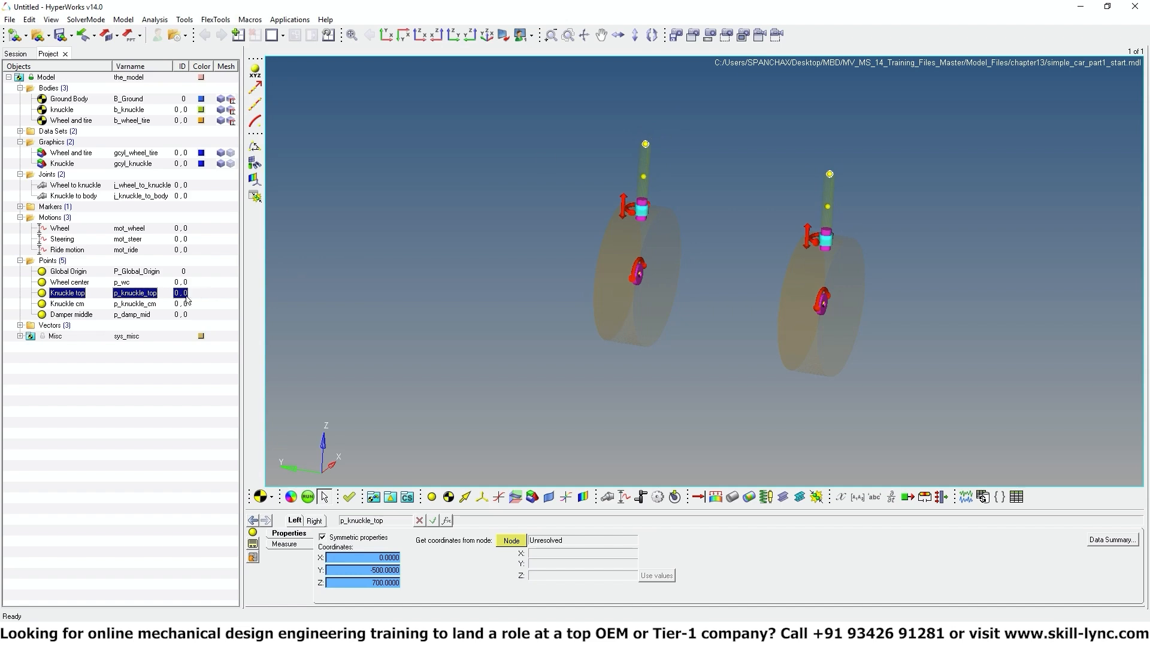
{"action": "left_click", "coordinate": [62, 306]}
{"action": "left_click", "coordinate": [68, 283]}
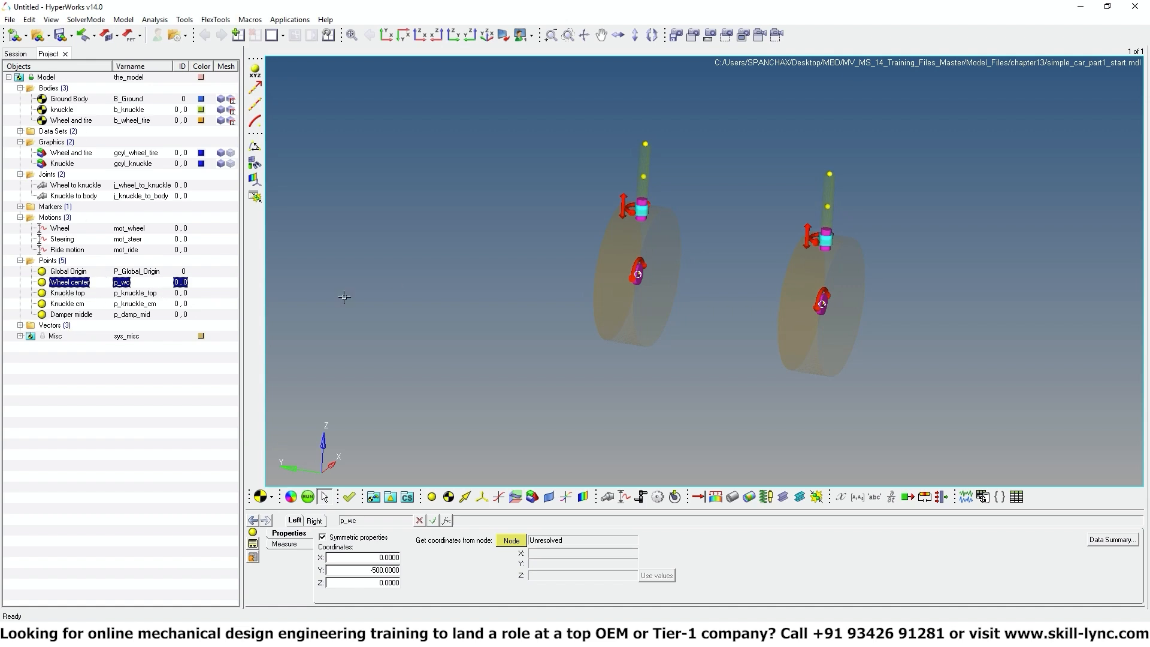
Run the transient MotionSolve simulation of the current model and close the solver view and message log.
{"action": "left_click", "coordinate": [307, 497]}
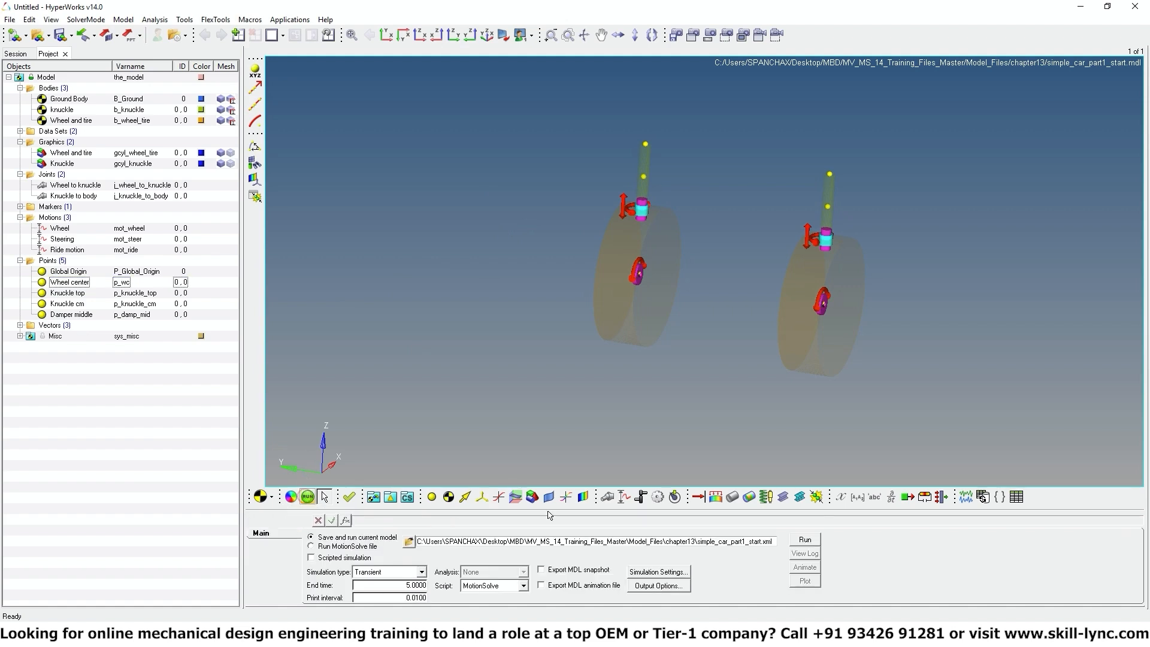
{"action": "left_click", "coordinate": [810, 540]}
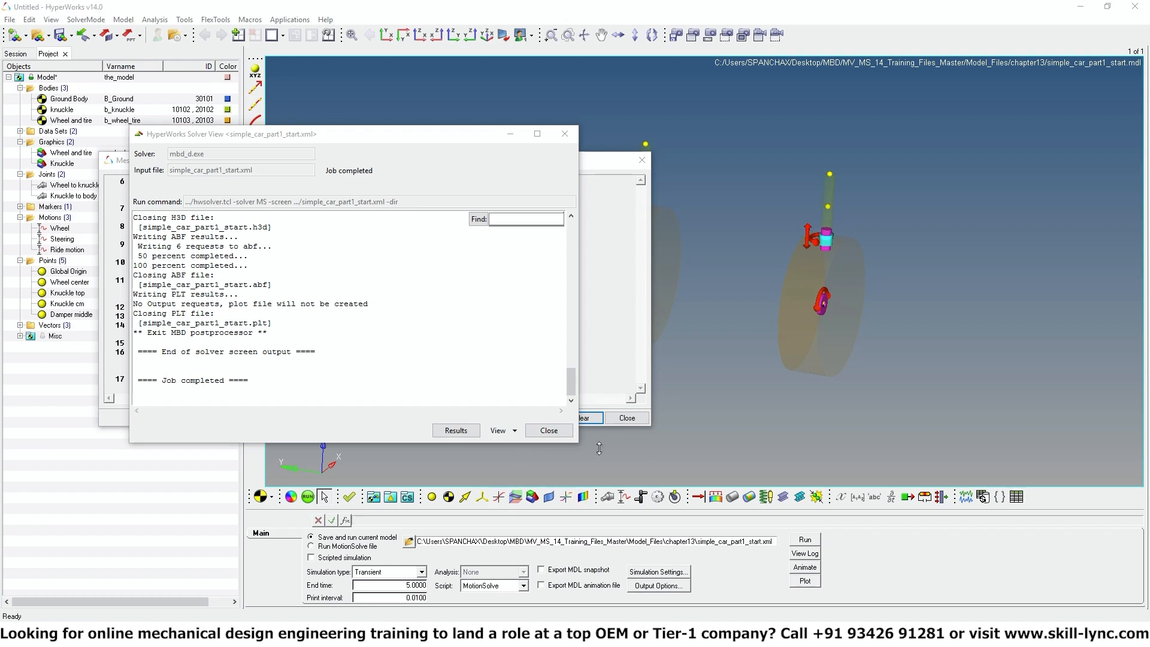
{"action": "left_click", "coordinate": [549, 431]}
{"action": "left_click", "coordinate": [626, 417]}
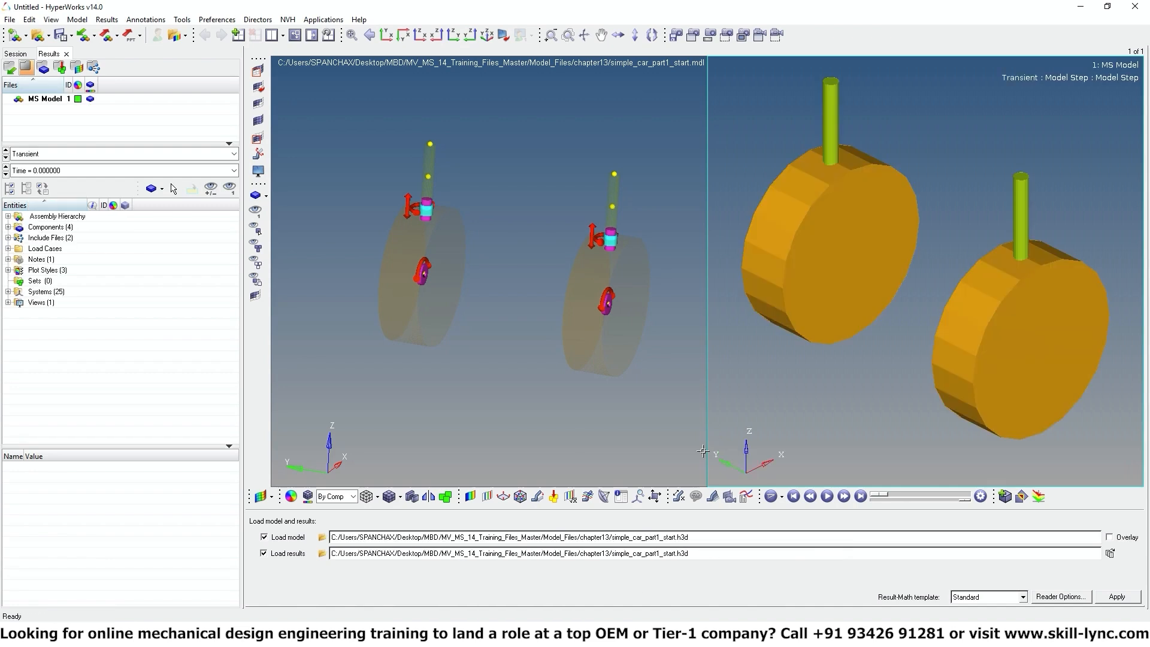
Play the simulation's result animation, and expand the model window to fill the page.
{"action": "left_click", "coordinate": [826, 496]}
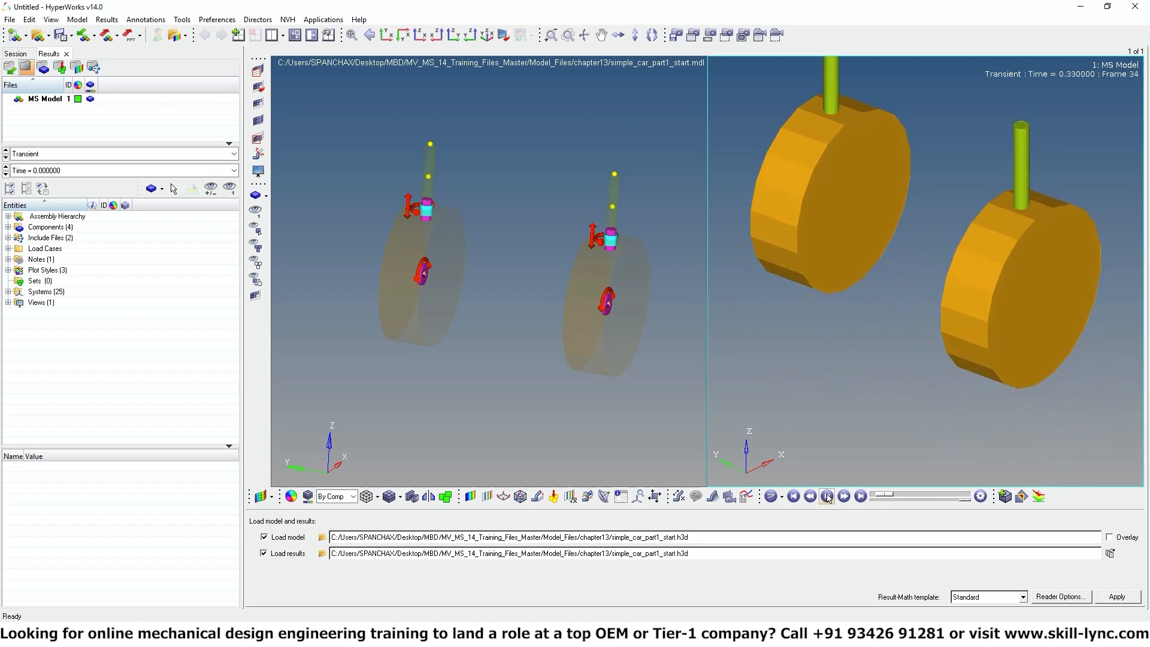
{"action": "left_click", "coordinate": [682, 122]}
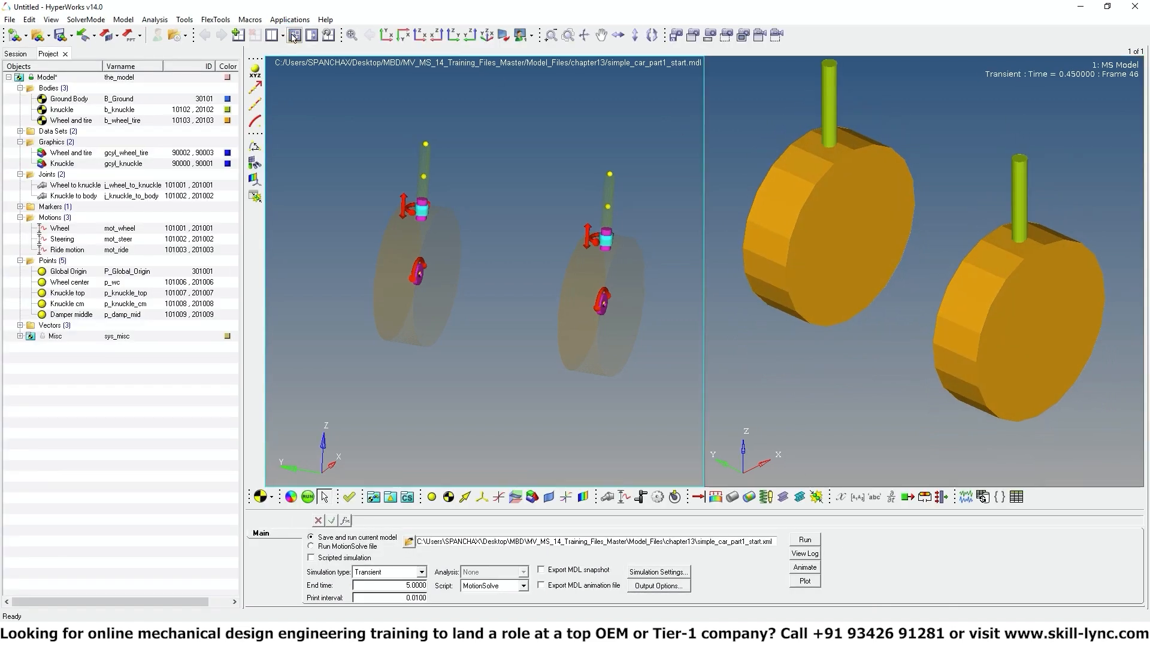
{"action": "left_click", "coordinate": [293, 37]}
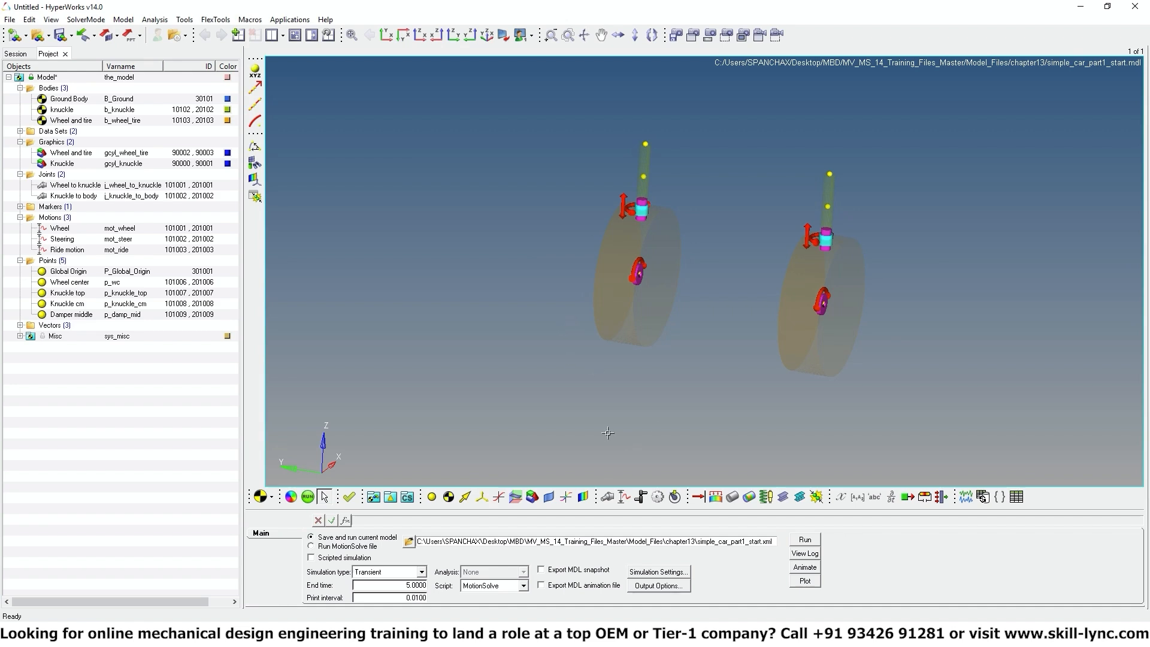
Cancel adding a spring damper and show the compliance options of the top-level Model system.
{"action": "left_click", "coordinate": [766, 501]}
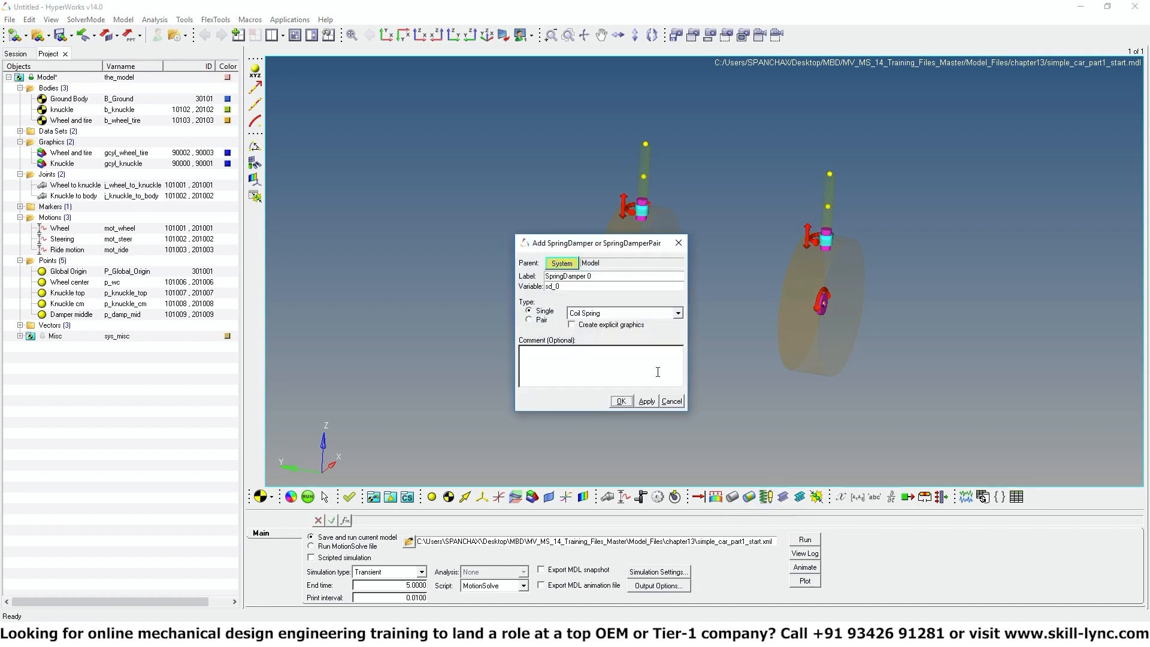
{"action": "left_click", "coordinate": [670, 402]}
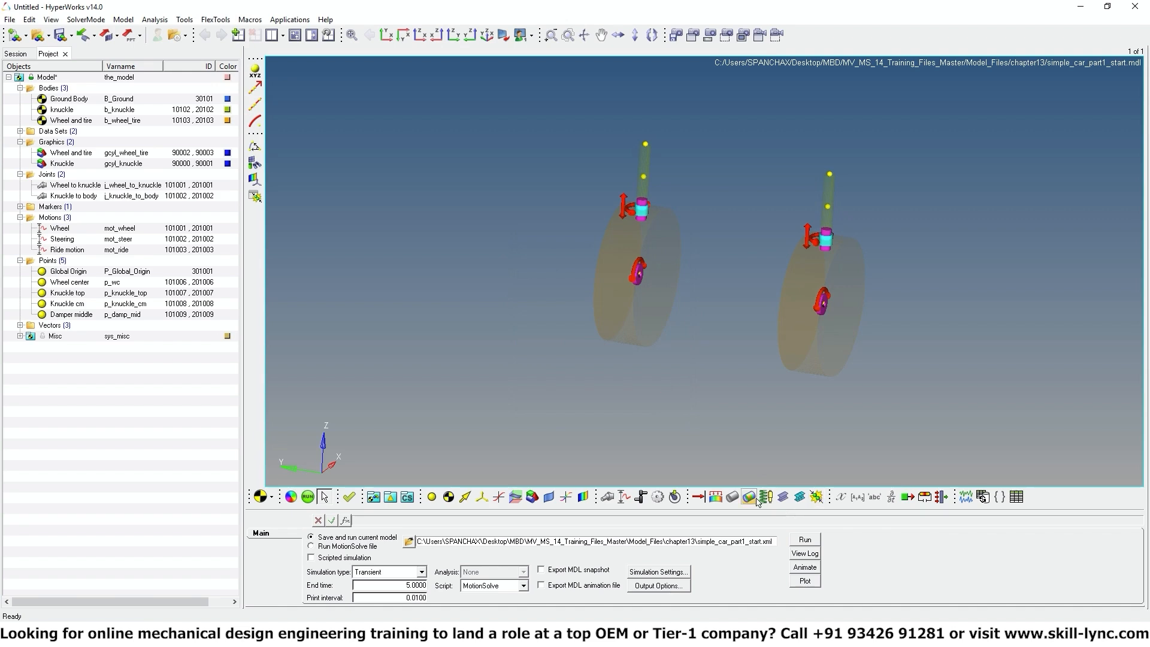
{"action": "left_click", "coordinate": [50, 78]}
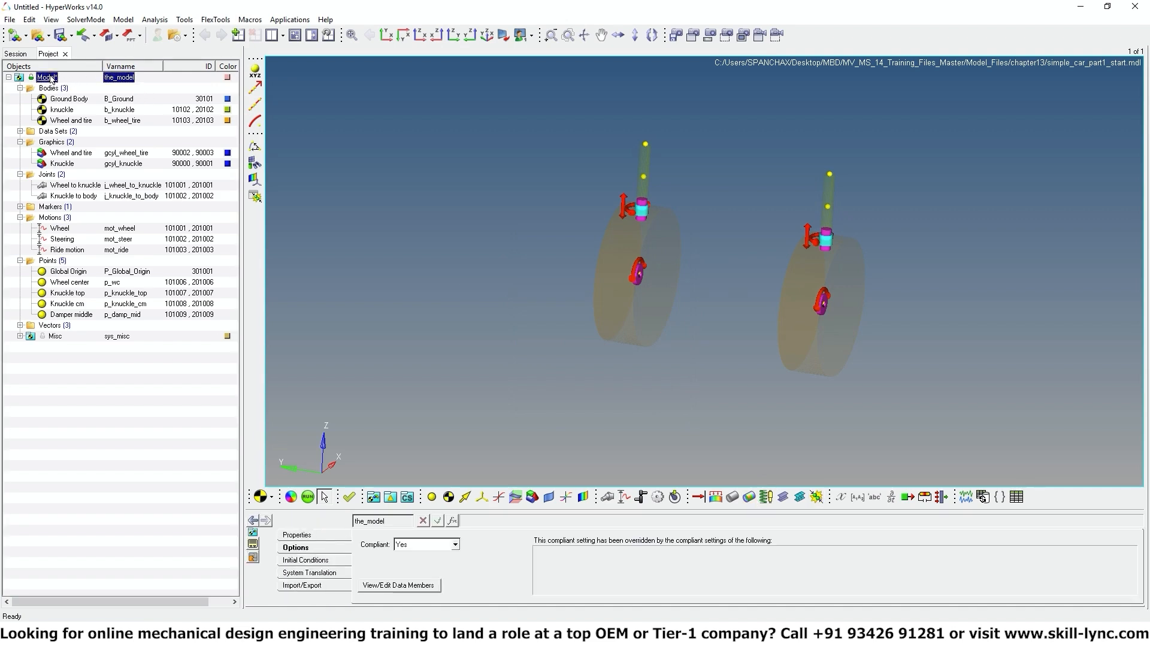
{"action": "right_click", "coordinate": [51, 77]}
{"action": "mouse_move", "coordinate": [96, 176]}
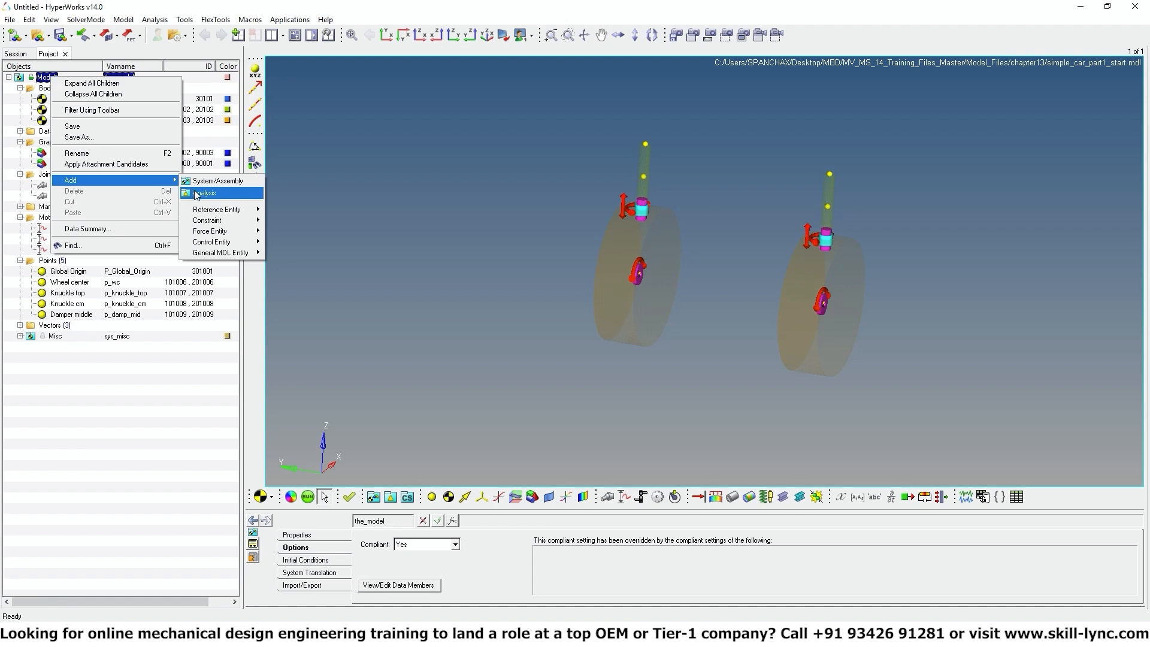
{"action": "mouse_move", "coordinate": [209, 254]}
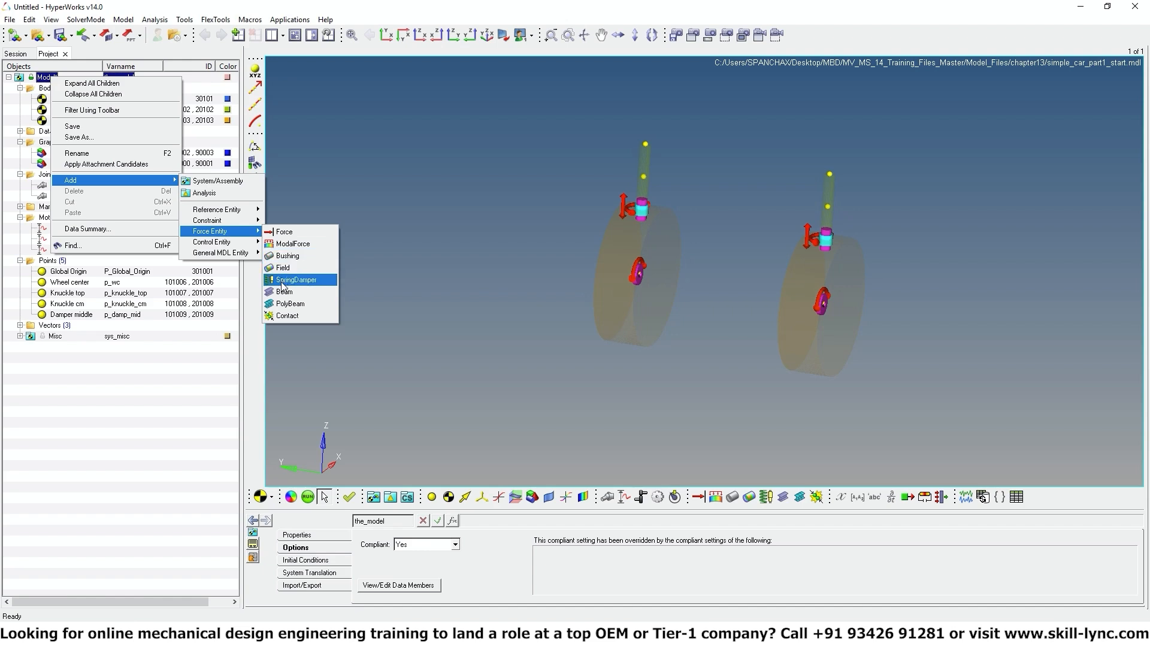
{"action": "left_click", "coordinate": [400, 299]}
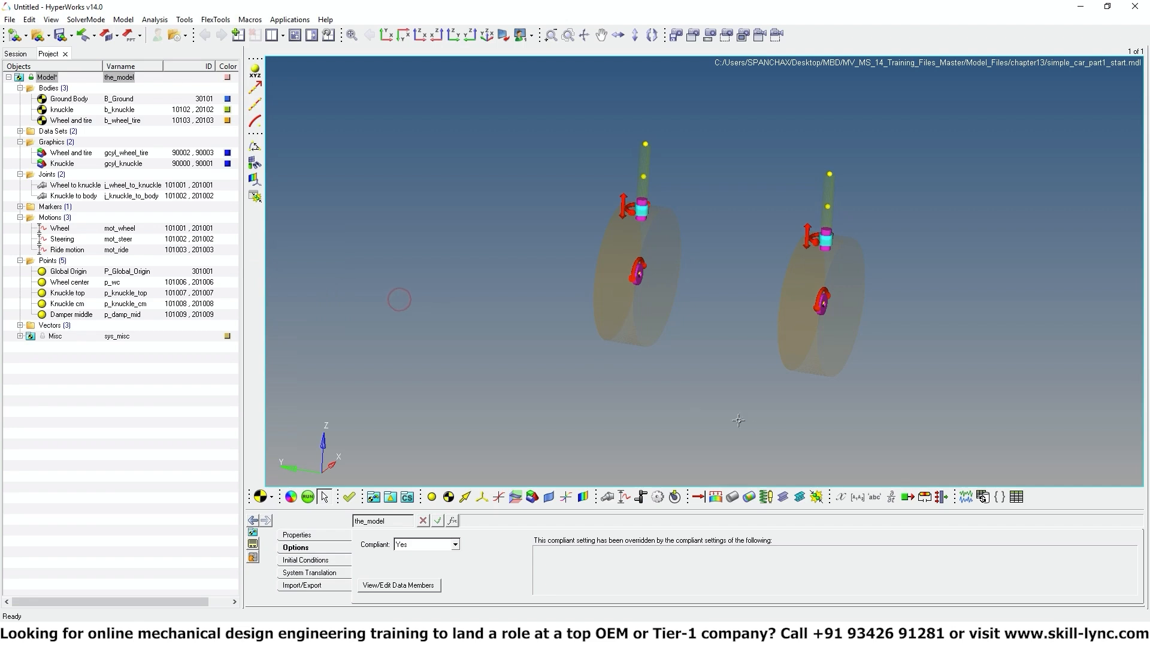
Add a coil spring damper pair with explicit graphics to the model, keeping the default label and variable.
{"action": "left_click", "coordinate": [764, 498]}
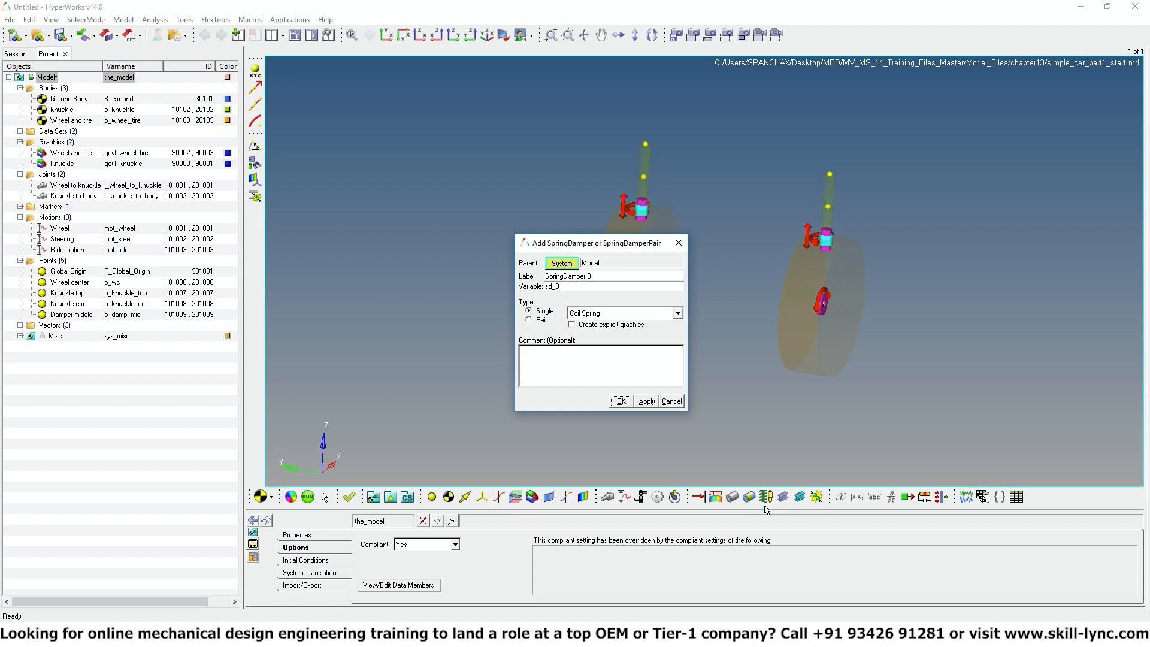
{"action": "left_click_drag", "start_coordinate": [587, 244], "coordinate": [581, 213]}
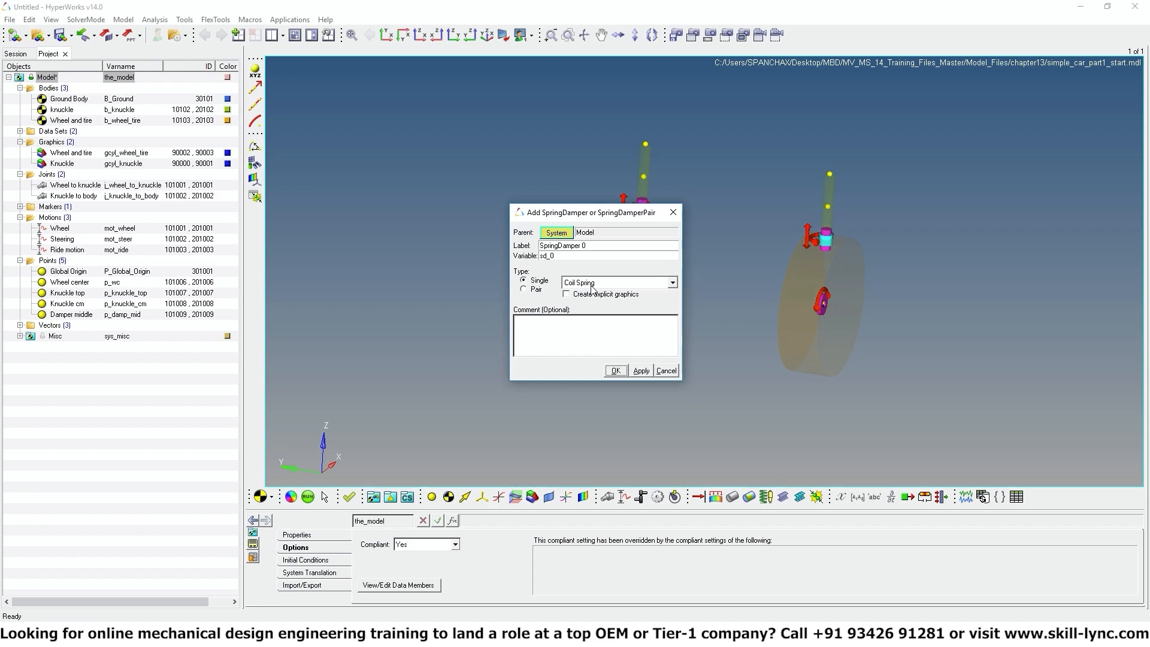
{"action": "left_click", "coordinate": [524, 289]}
{"action": "left_click", "coordinate": [567, 294]}
{"action": "left_click", "coordinate": [614, 370]}
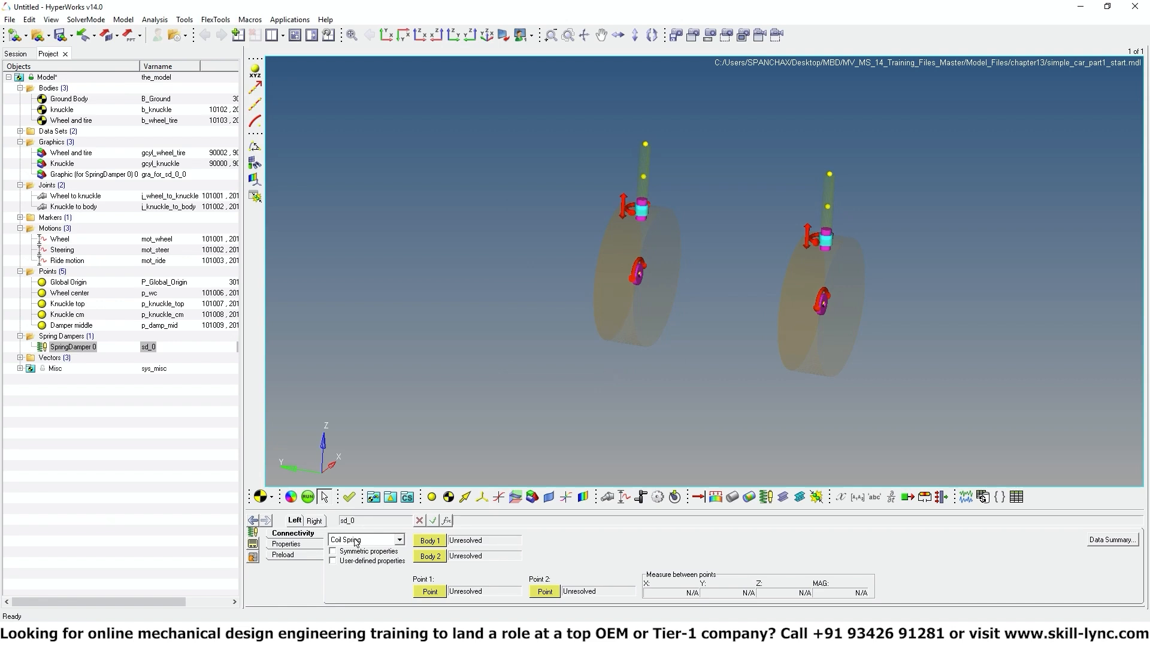
Connect the spring damper pair between Ground Body as body 1 and the knuckle as body 2.
{"action": "left_click", "coordinate": [434, 541]}
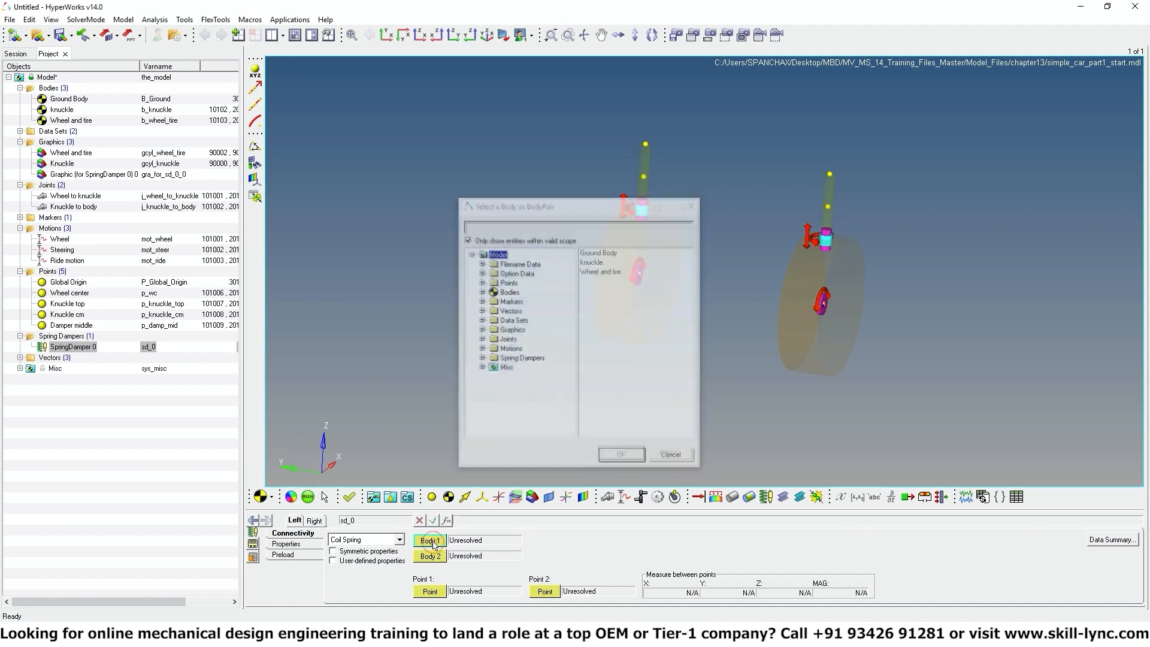
{"action": "left_click", "coordinate": [602, 253]}
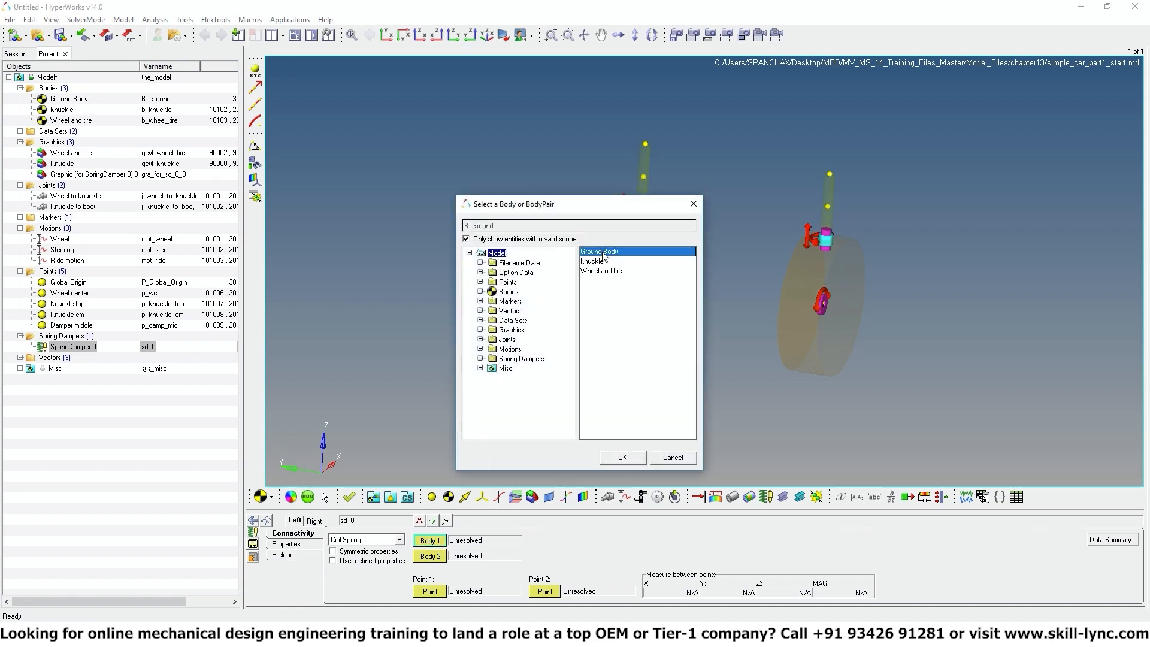
{"action": "left_click", "coordinate": [624, 458]}
{"action": "left_click", "coordinate": [435, 556]}
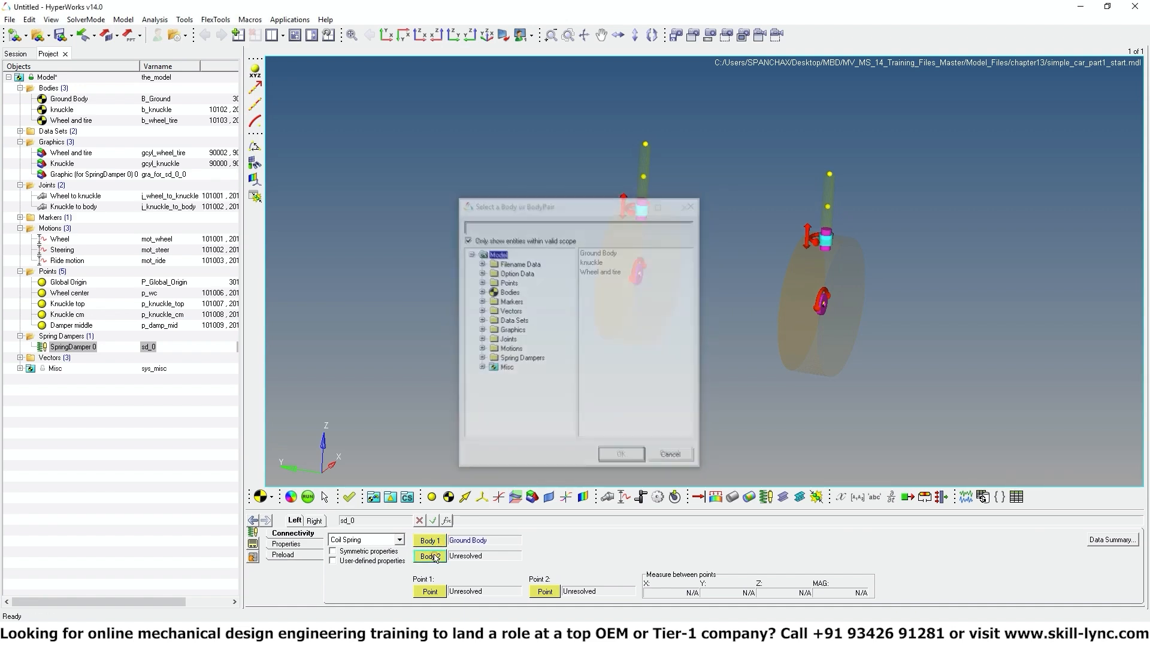
{"action": "left_click", "coordinate": [591, 261]}
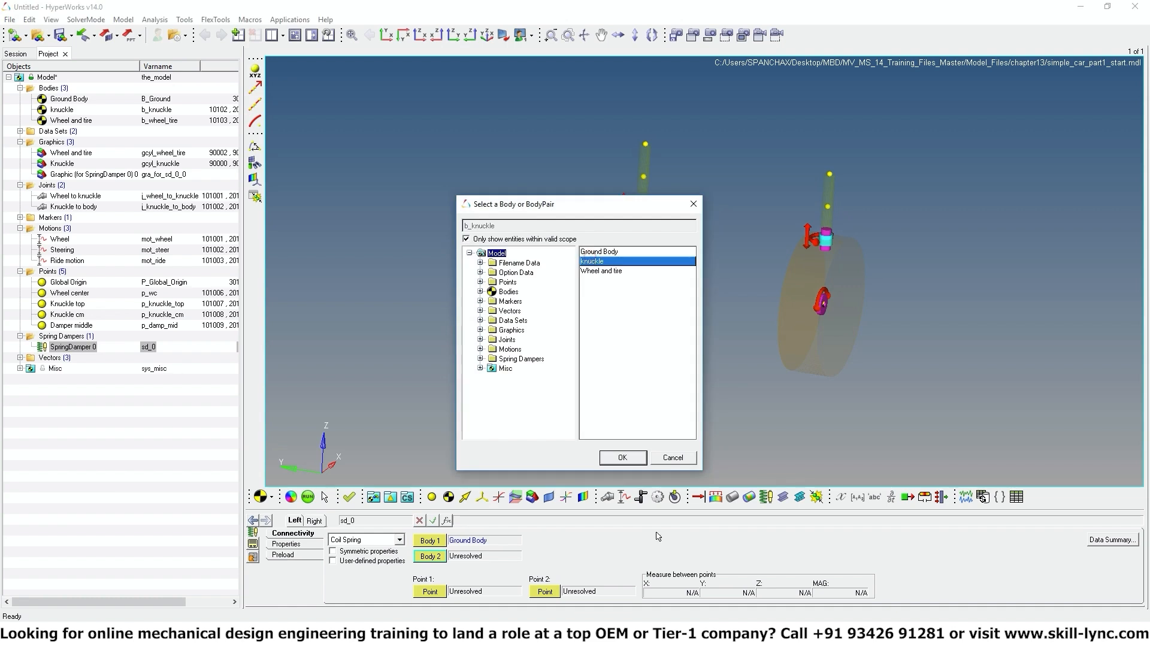
{"action": "left_click", "coordinate": [633, 458]}
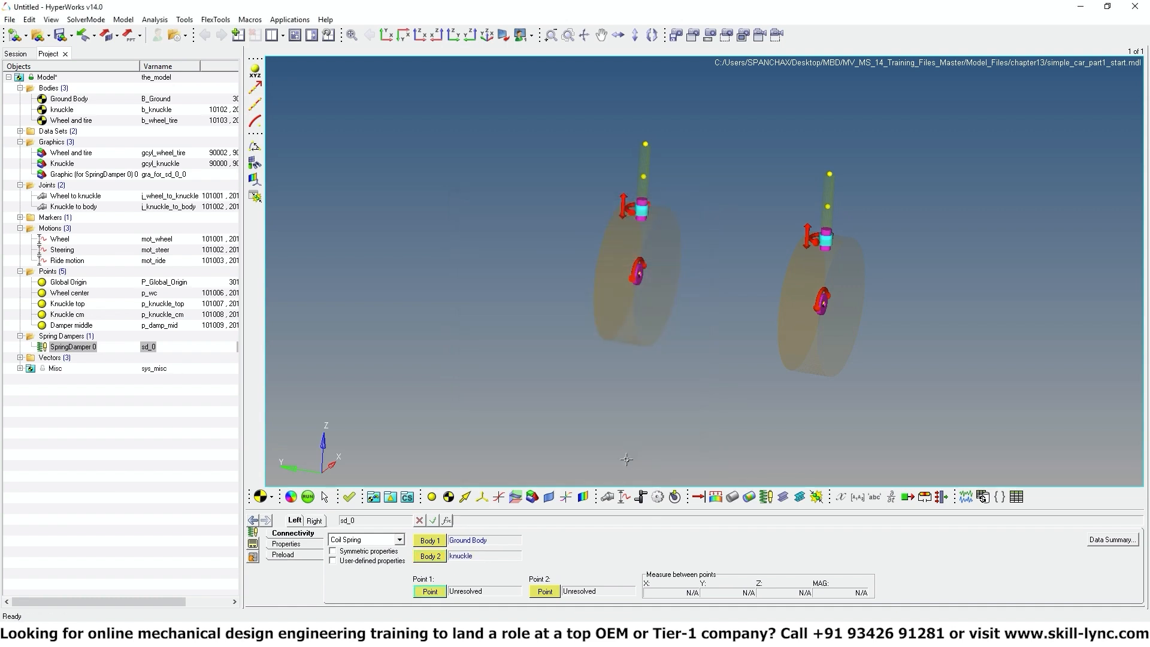
Set the spring damper's points to Knuckle top and Knuckle cm, and make its properties symmetric using the left side.
{"action": "left_click", "coordinate": [434, 592]}
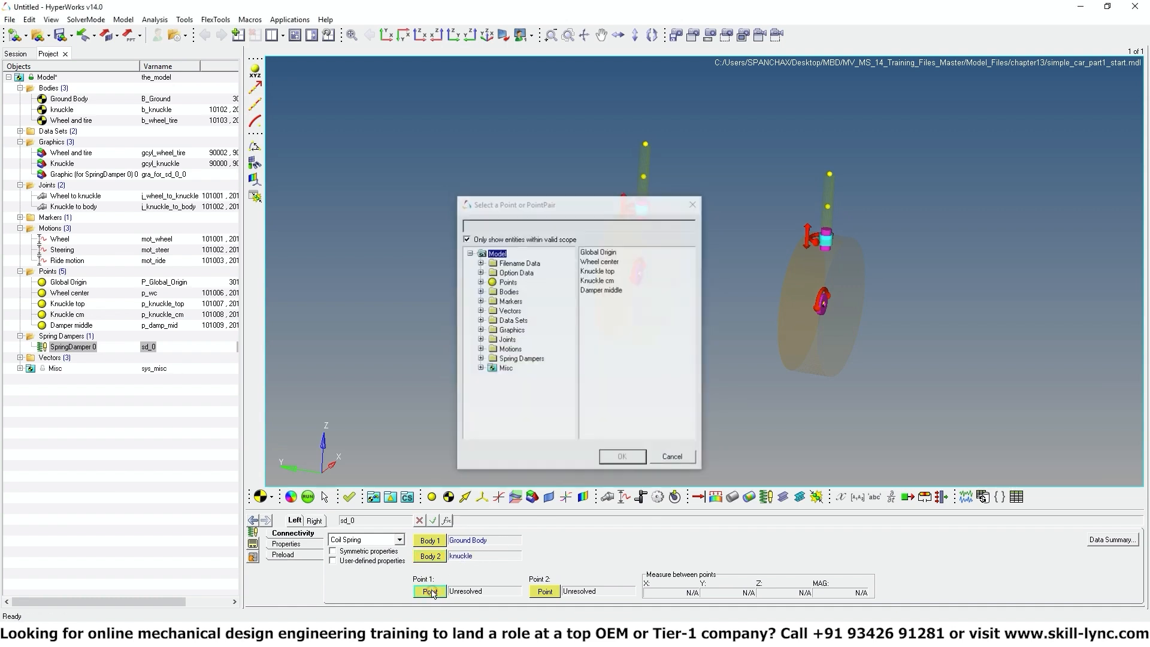
{"action": "left_click", "coordinate": [605, 273]}
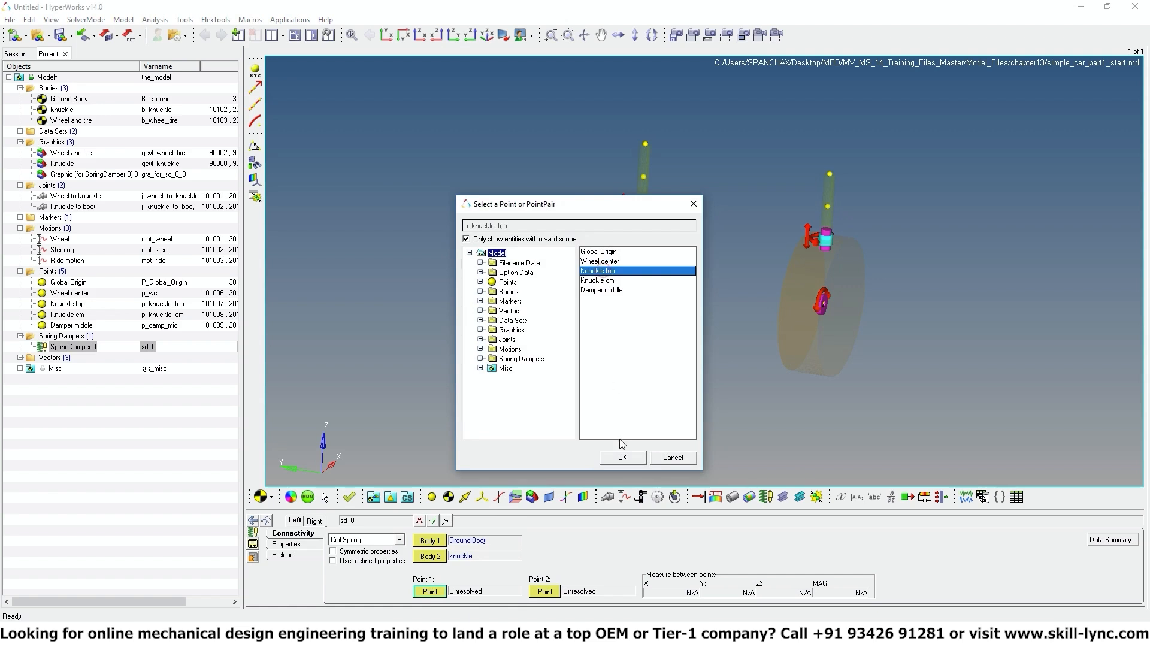
{"action": "left_click", "coordinate": [622, 456]}
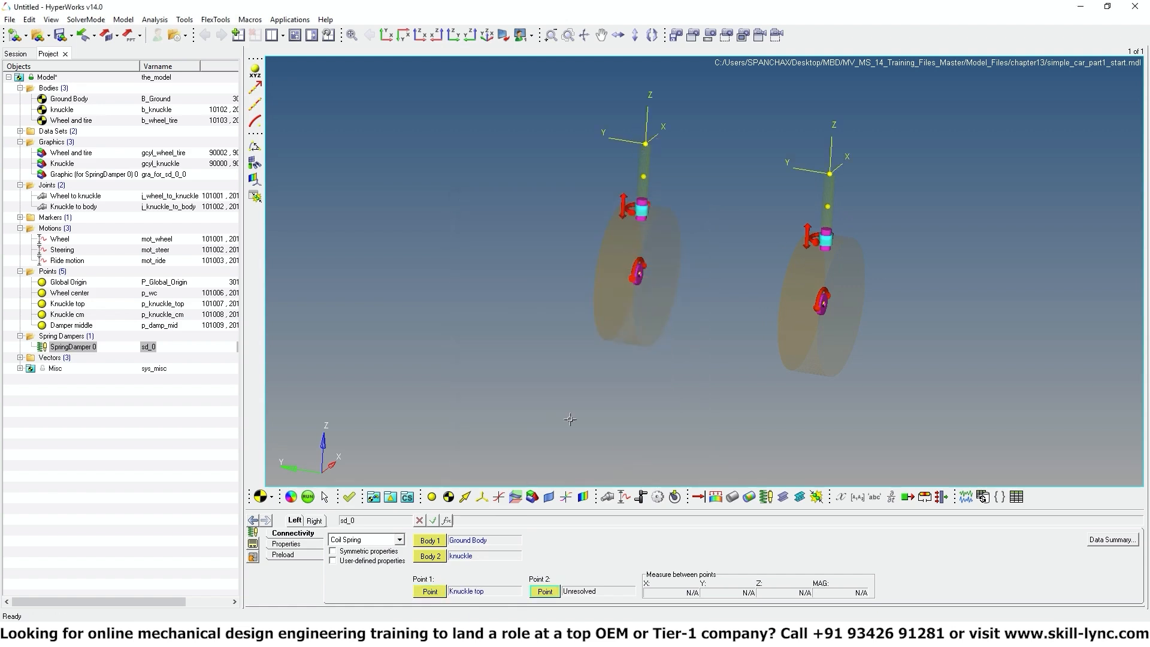
{"action": "left_click", "coordinate": [546, 592]}
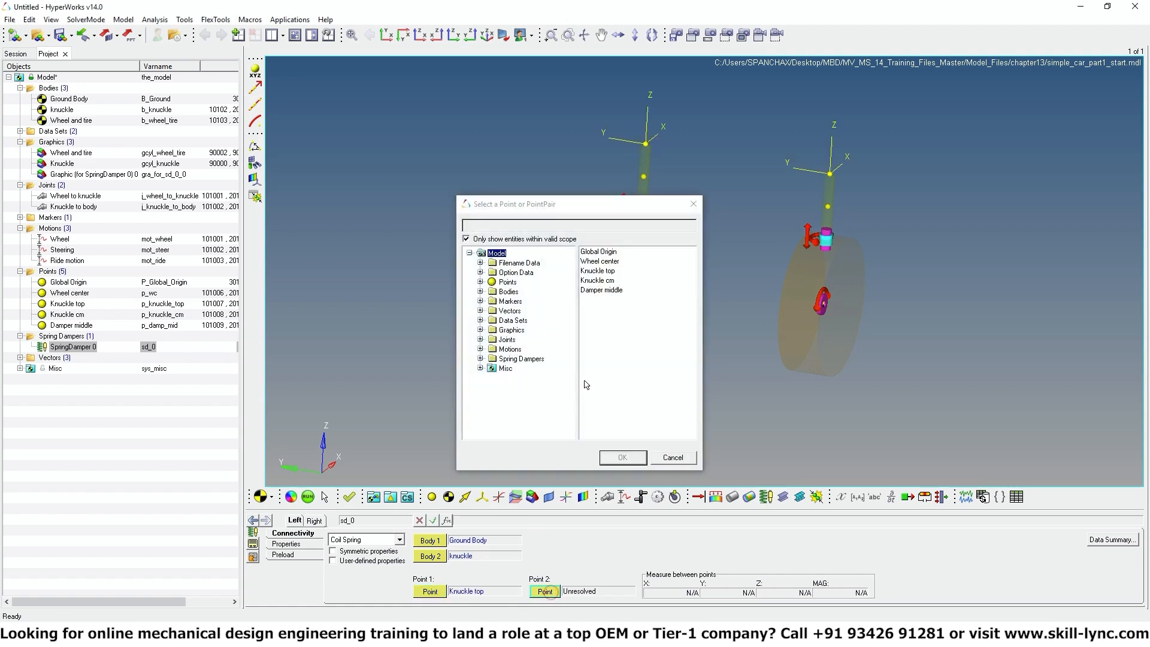
{"action": "left_click", "coordinate": [622, 457]}
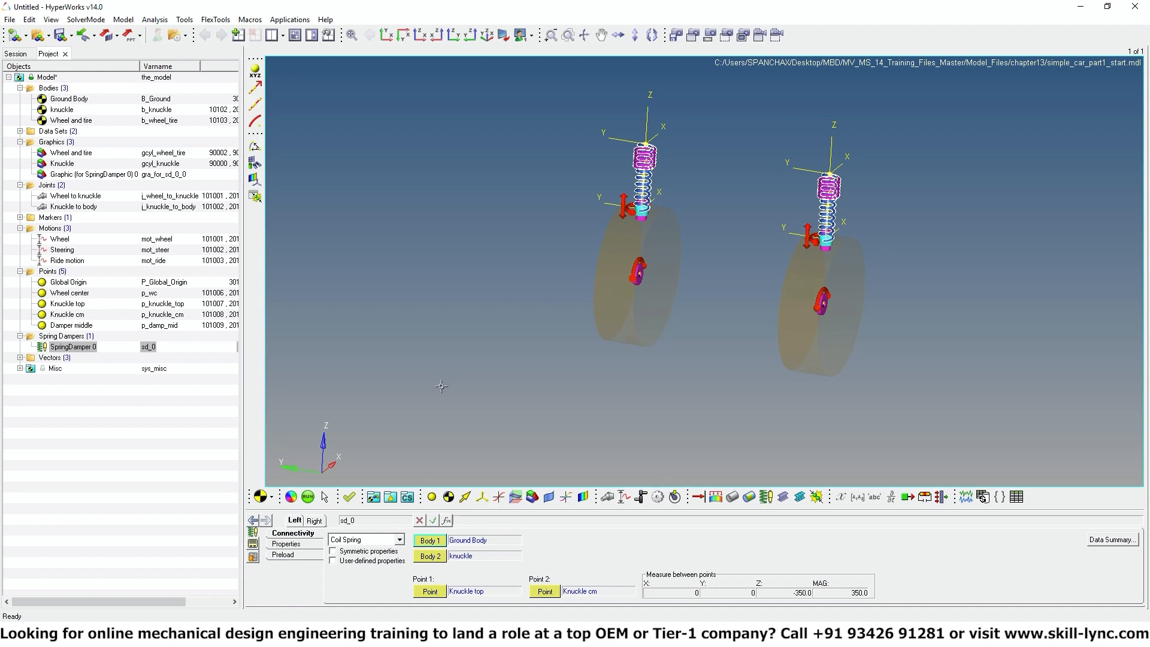
{"action": "left_click", "coordinate": [333, 552]}
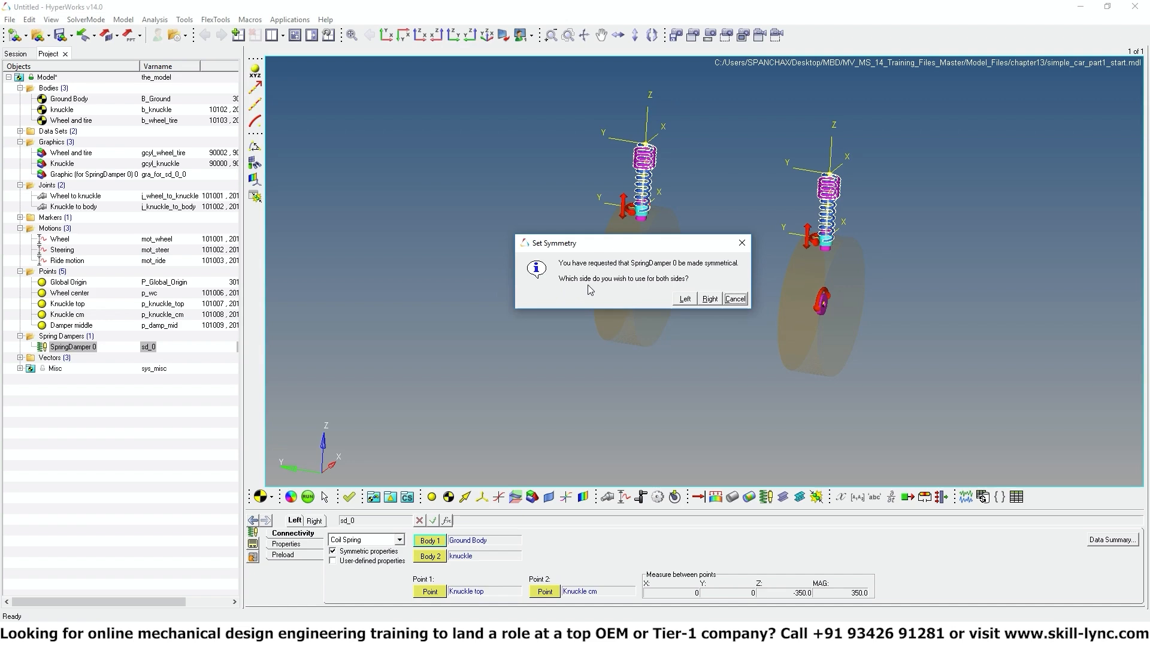
{"action": "left_click", "coordinate": [684, 299]}
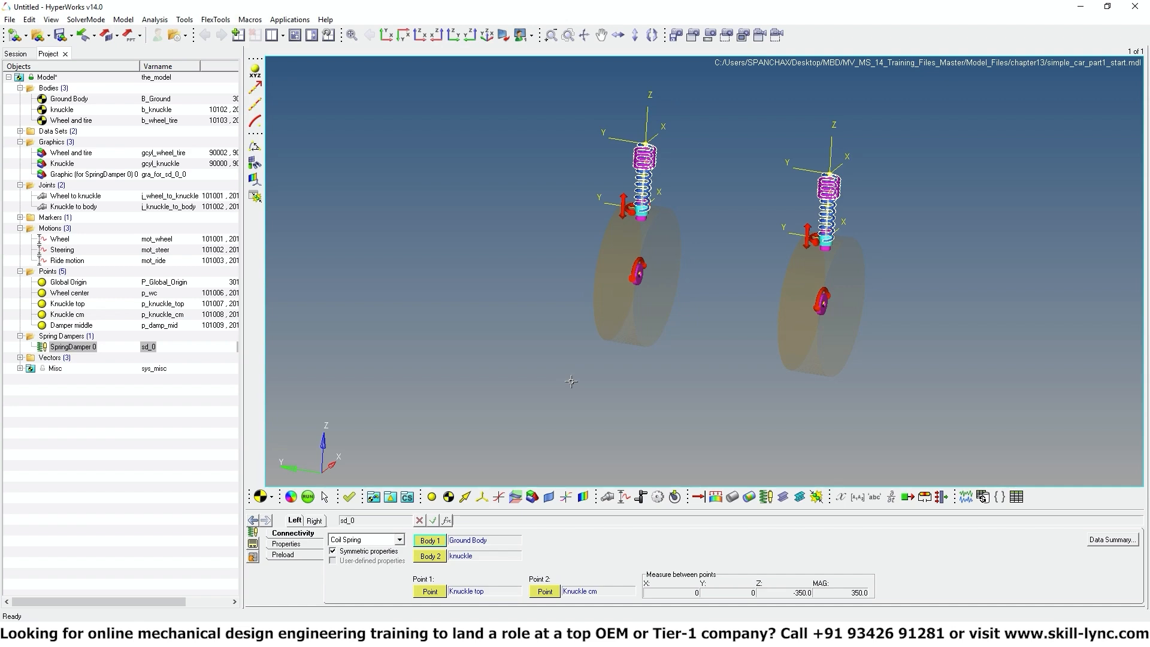
Set the spring damper's linear stiffness K to 100 and damping C to 10, and show its preload settings.
{"action": "left_click", "coordinate": [291, 544]}
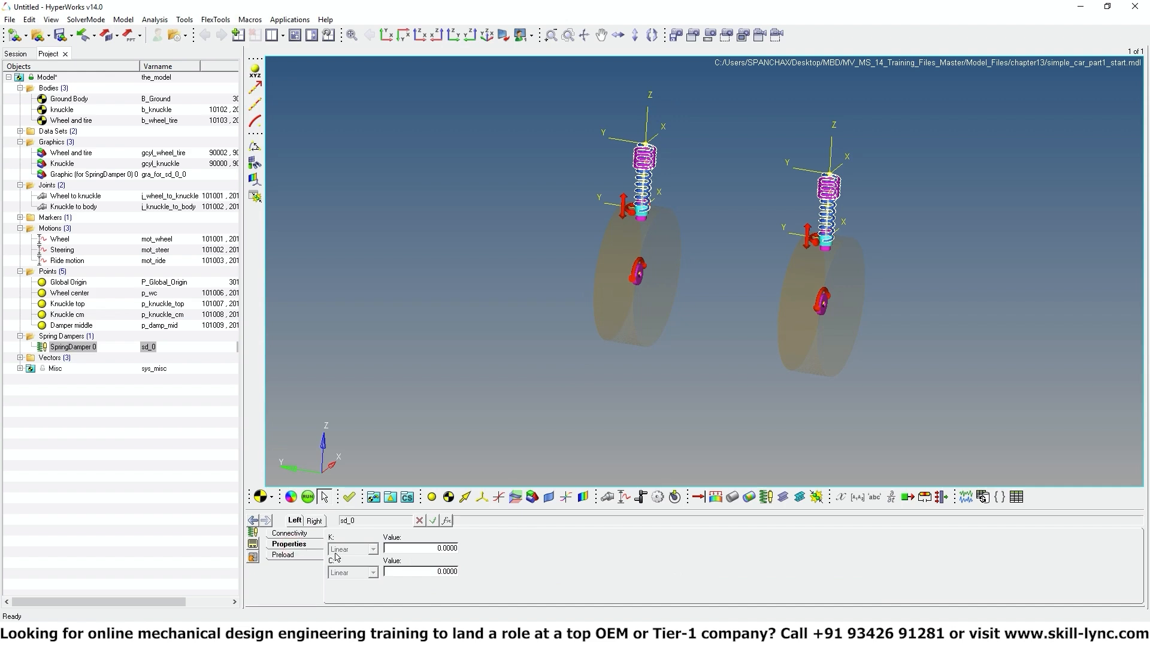
{"action": "left_click", "coordinate": [432, 550]}
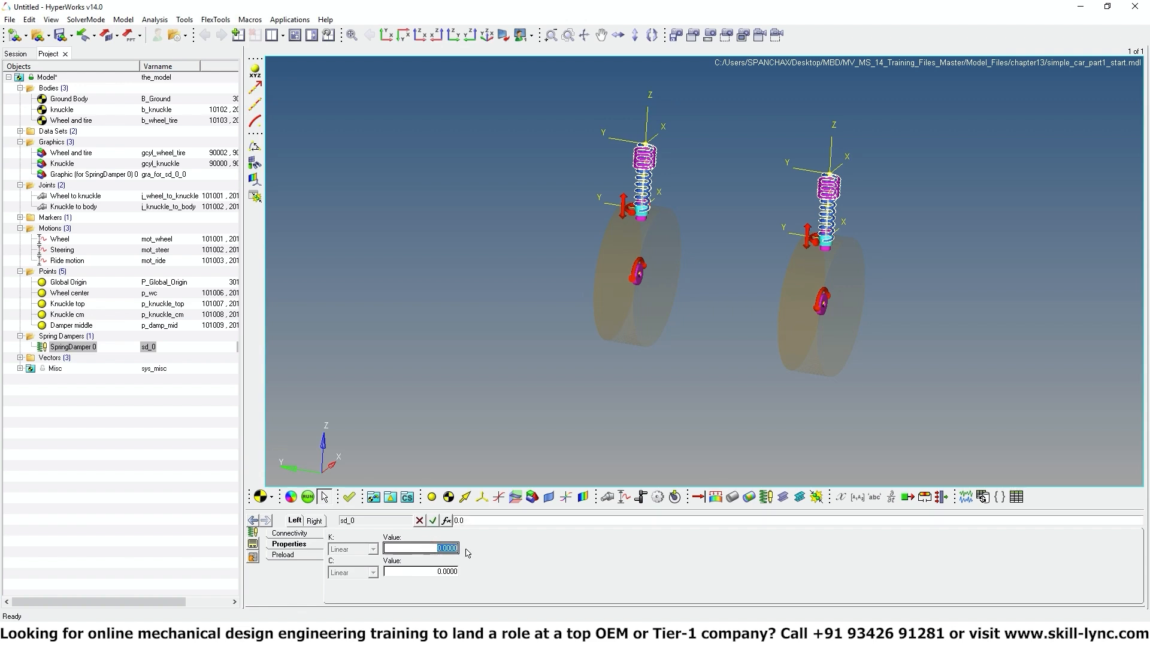
{"action": "type", "text": "1"}
{"action": "left_click", "coordinate": [518, 554]}
{"action": "left_click", "coordinate": [424, 571]}
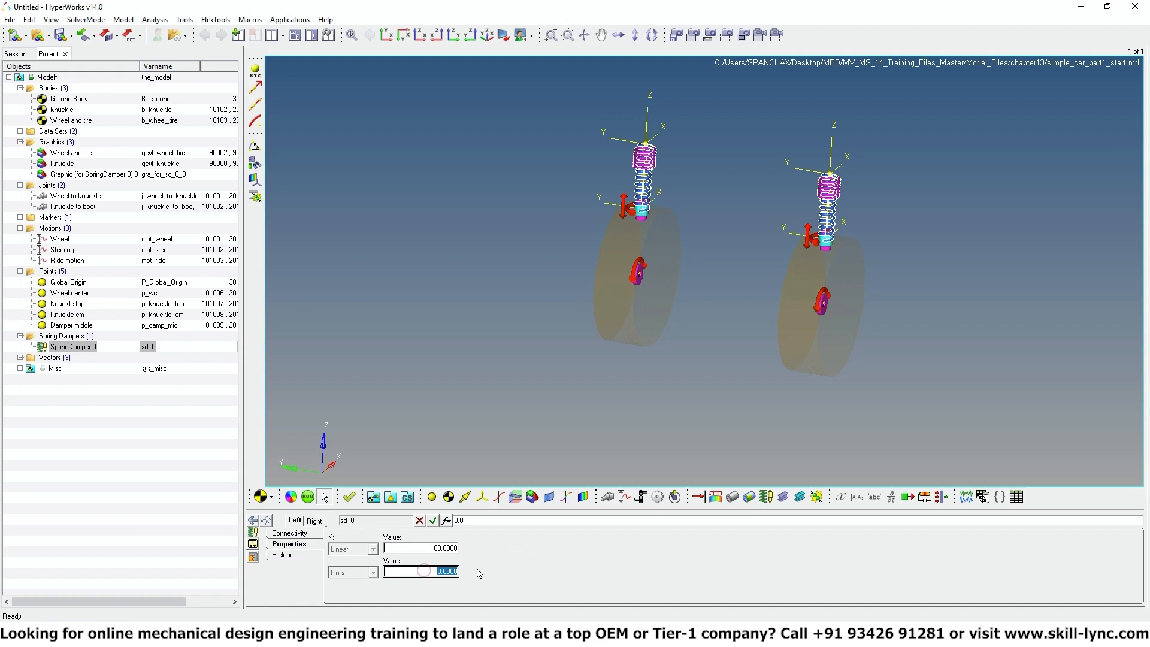
{"action": "type", "text": "10"}
{"action": "left_click", "coordinate": [520, 569]}
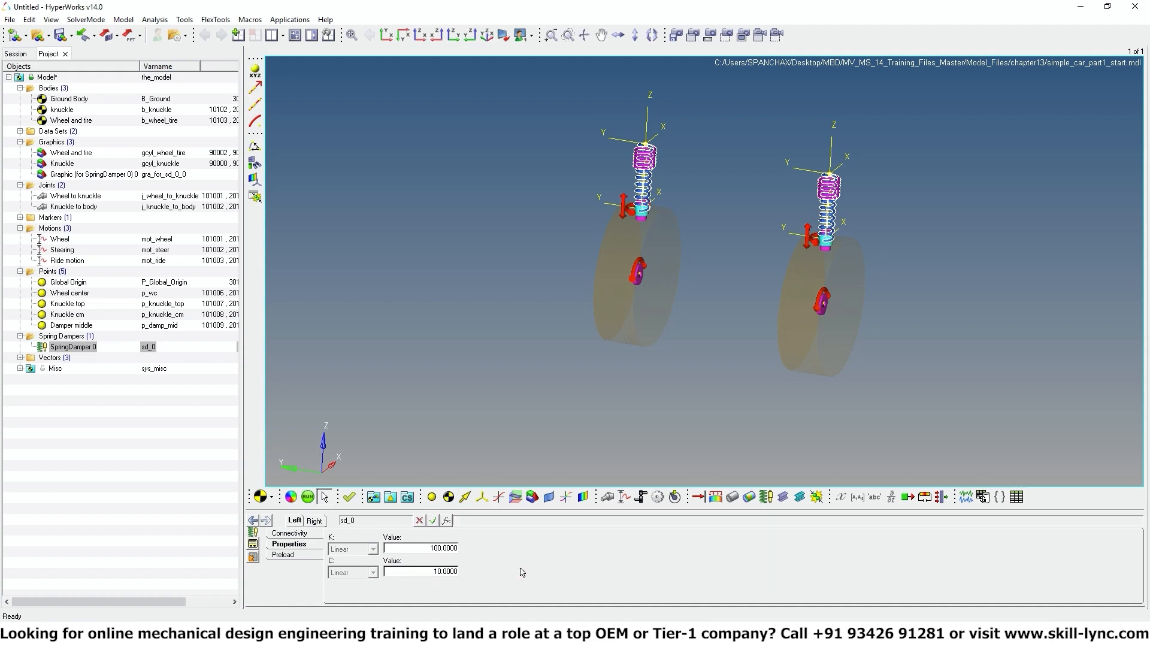
{"action": "left_click", "coordinate": [285, 554]}
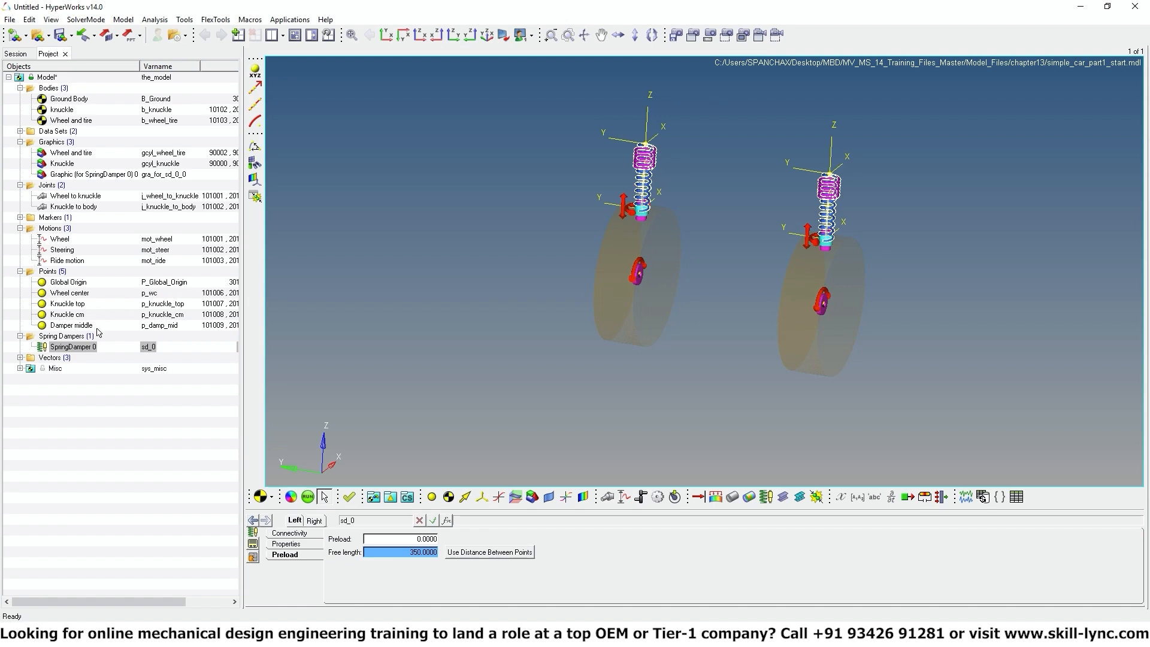
Set the radius of the spring damper's coil graphic to 70.
{"action": "left_click", "coordinate": [64, 174]}
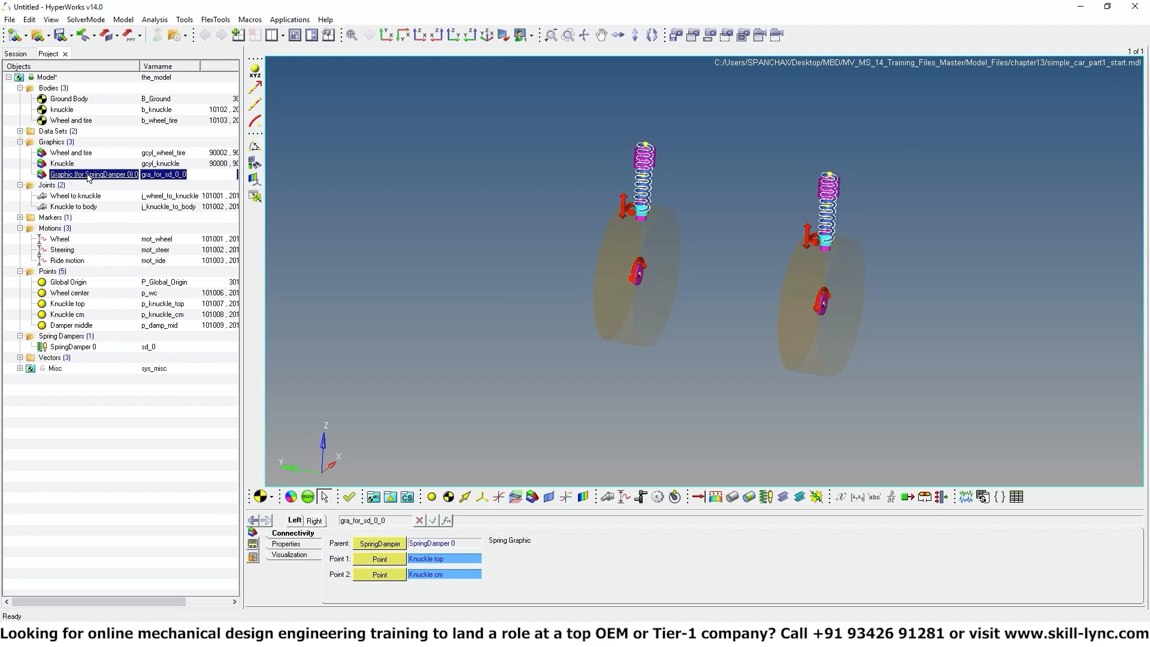
{"action": "left_click", "coordinate": [291, 546]}
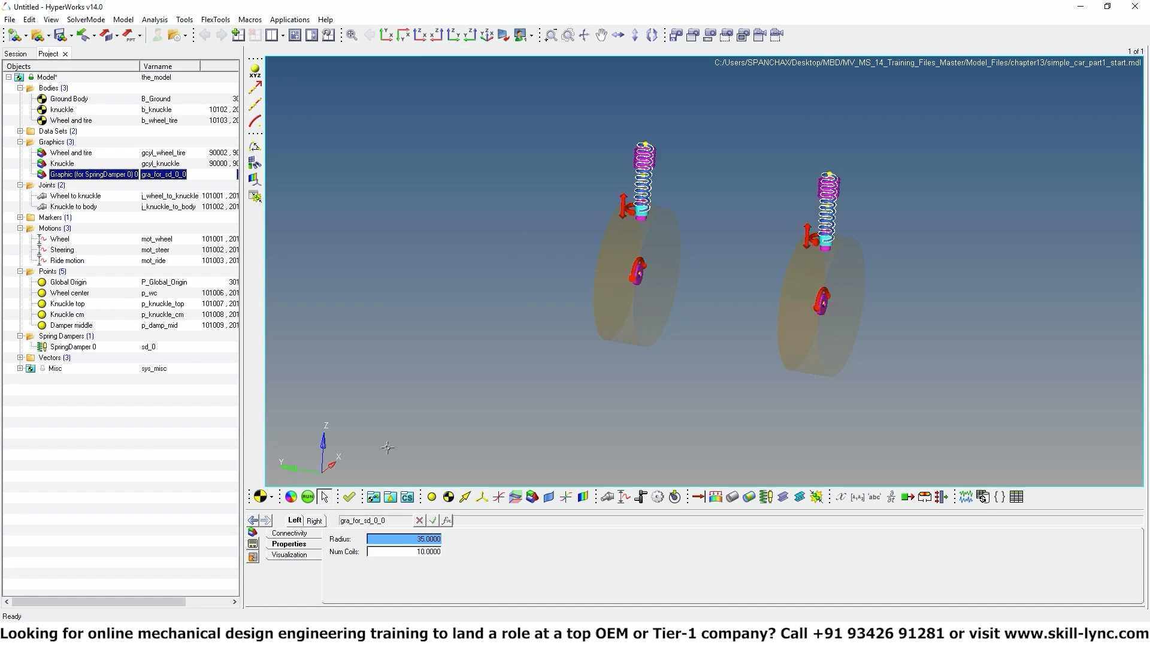
{"action": "left_click", "coordinate": [415, 540]}
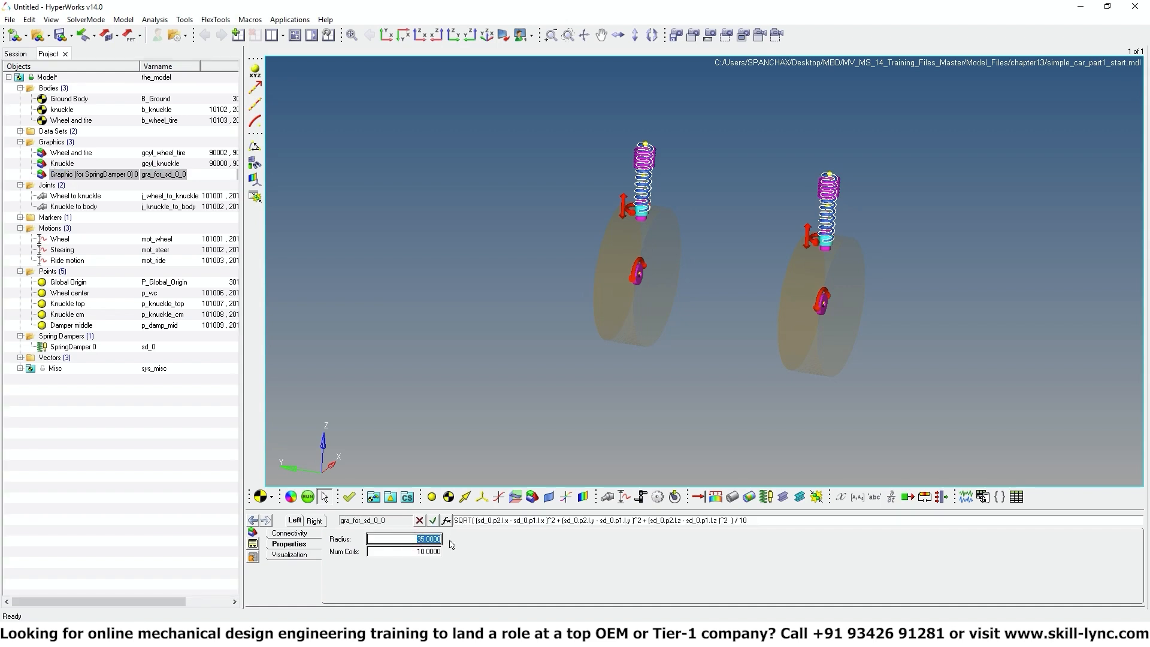
{"action": "type", "text": "70"}
{"action": "left_click", "coordinate": [485, 548]}
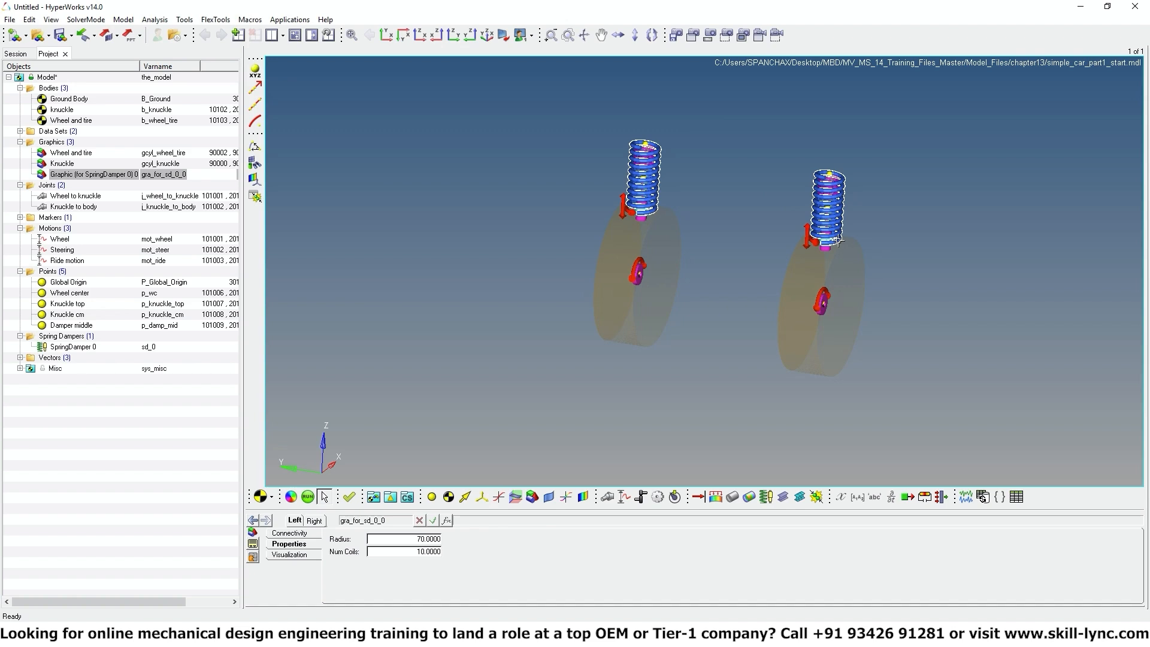
Apply the Alloy material to both the left and right spring graphics.
{"action": "left_click", "coordinate": [288, 555]}
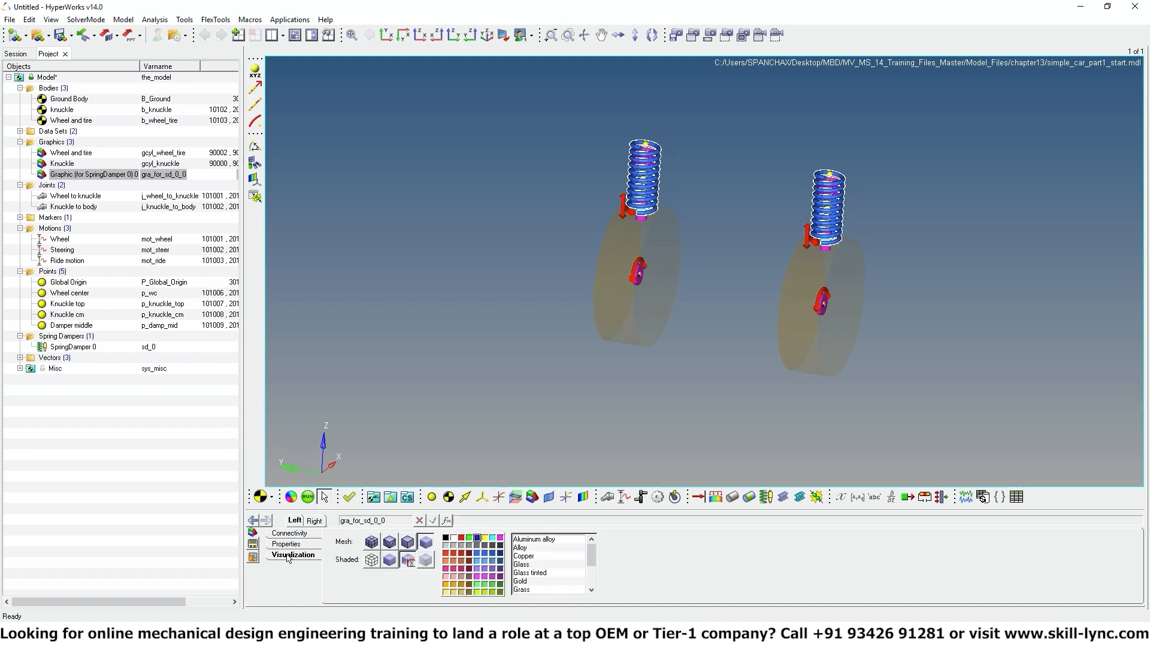
{"action": "left_click", "coordinate": [527, 547]}
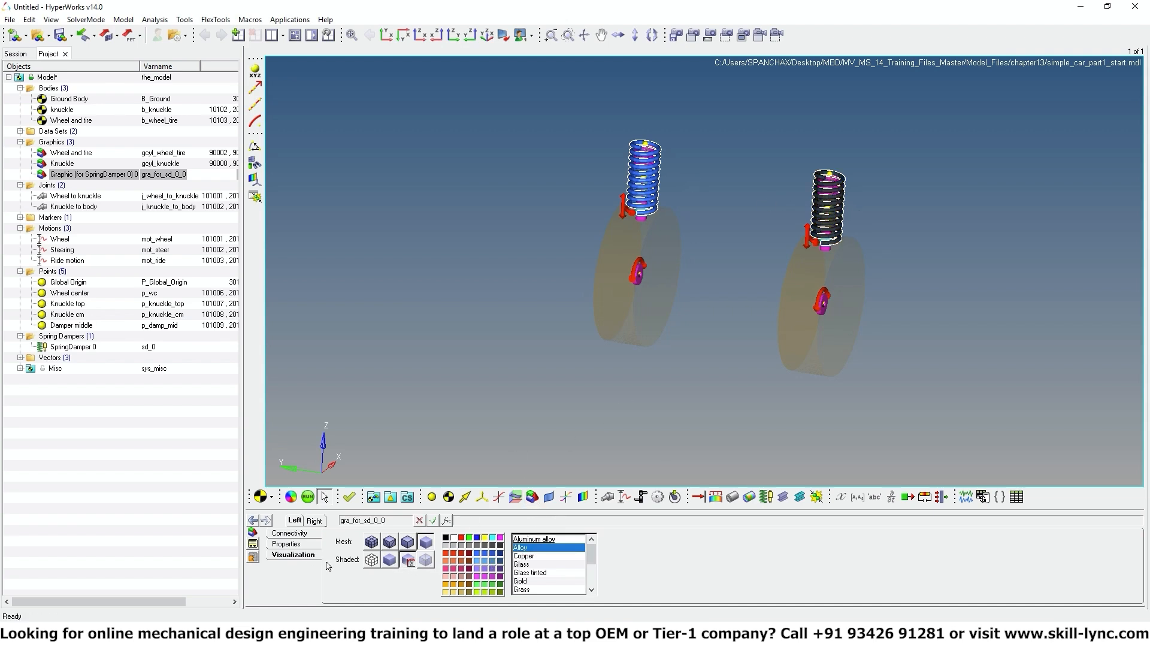
{"action": "left_click", "coordinate": [315, 520]}
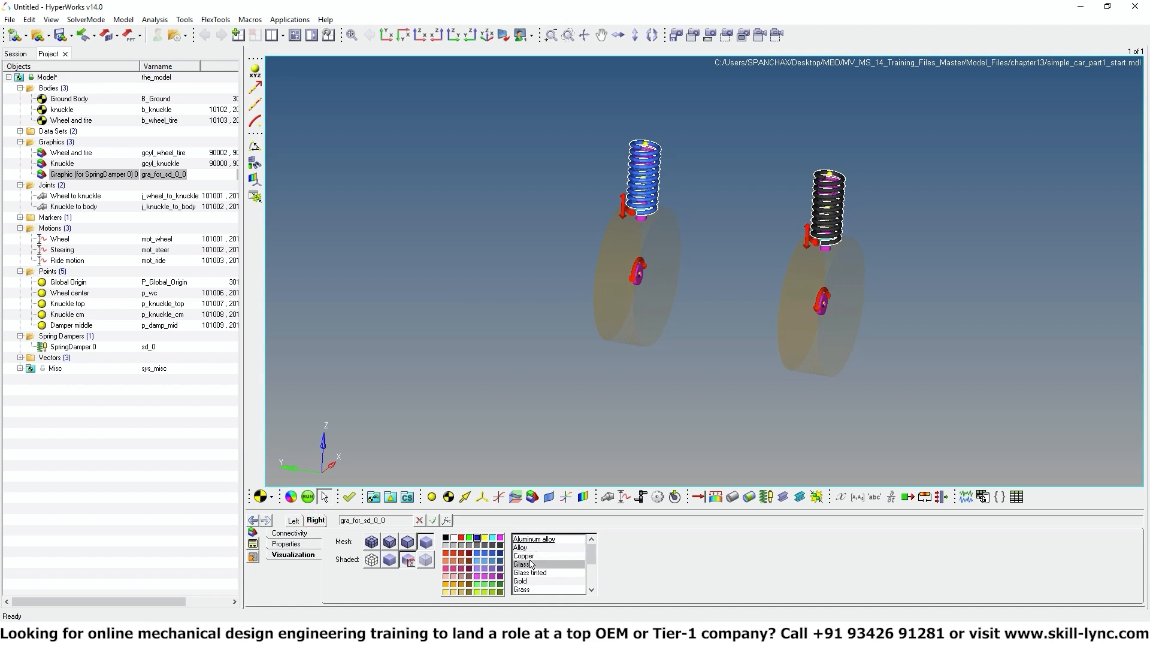
{"action": "left_click", "coordinate": [521, 547]}
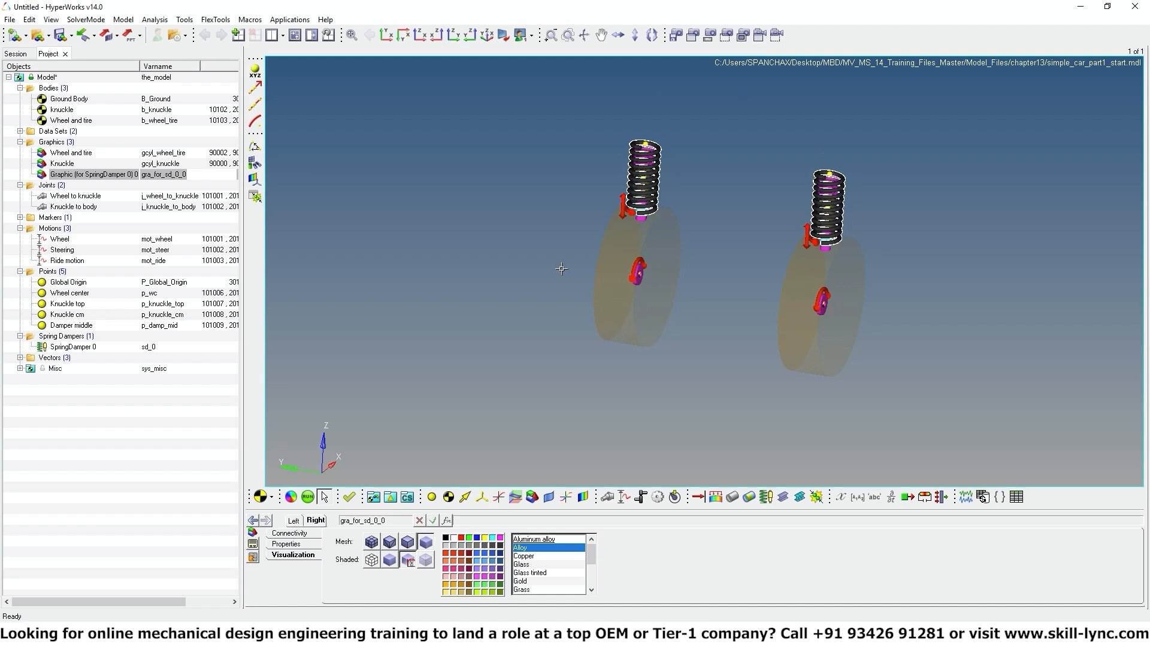
Add a cylinder graphic pair labelled Damper_top with the variable name gcyl_damper_top.
{"action": "left_click", "coordinate": [532, 497]}
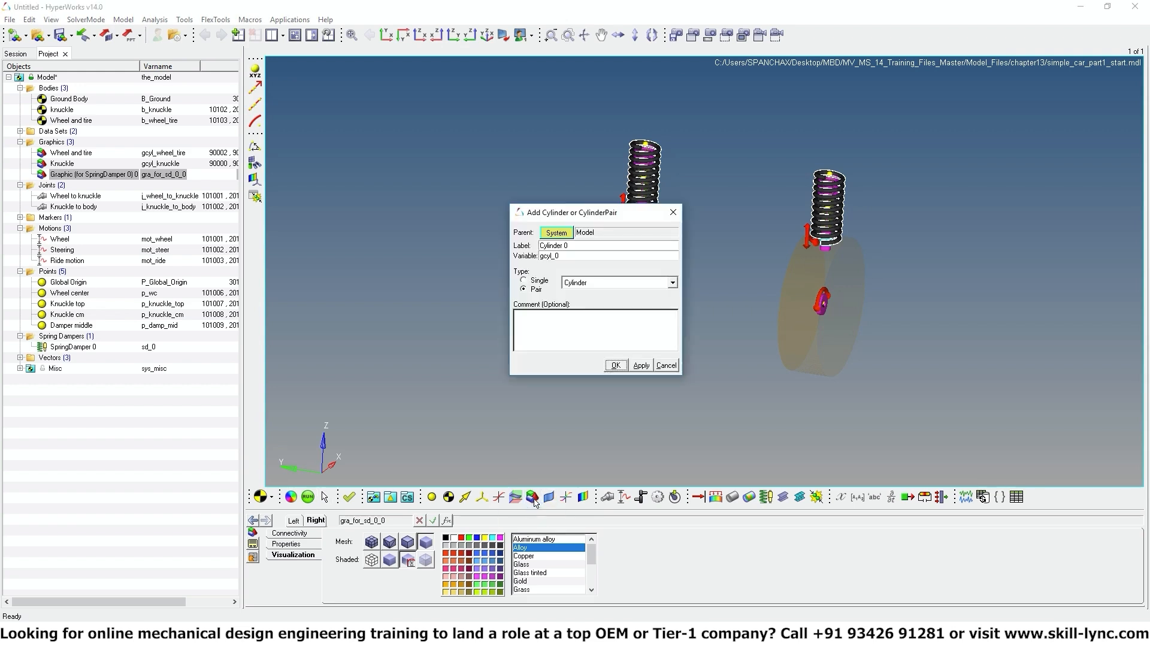
{"action": "triple_click", "coordinate": [593, 247]}
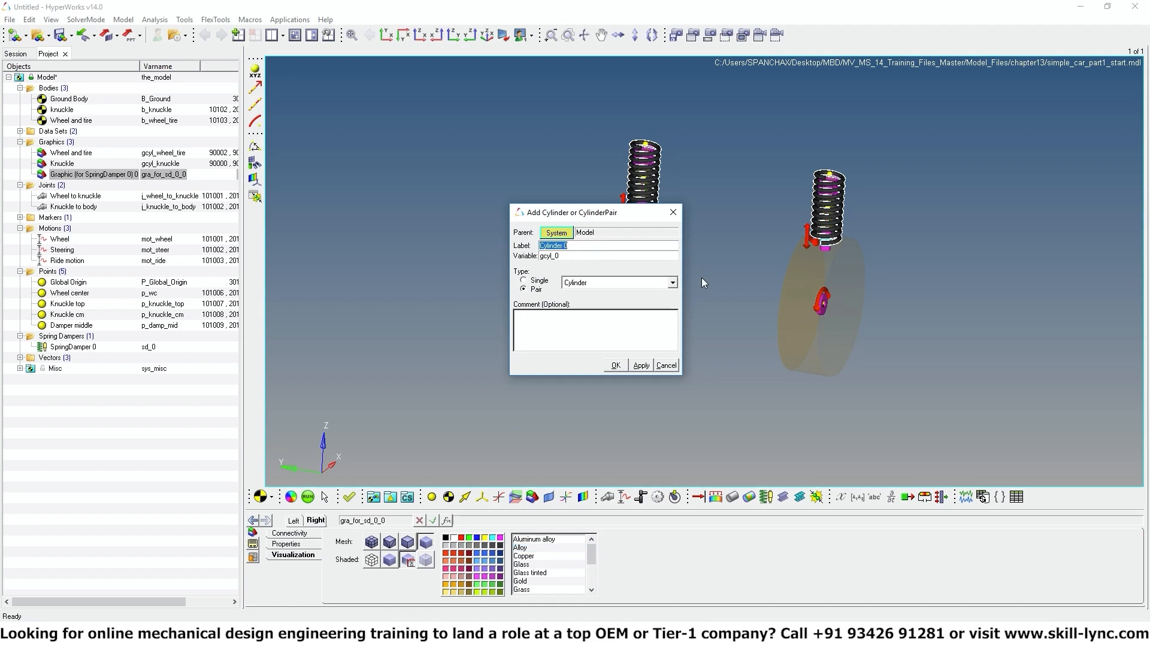
{"action": "type", "text": "Damper_top"}
{"action": "left_click", "coordinate": [564, 258]}
{"action": "type", "text": "top"}
{"action": "left_click", "coordinate": [616, 365]}
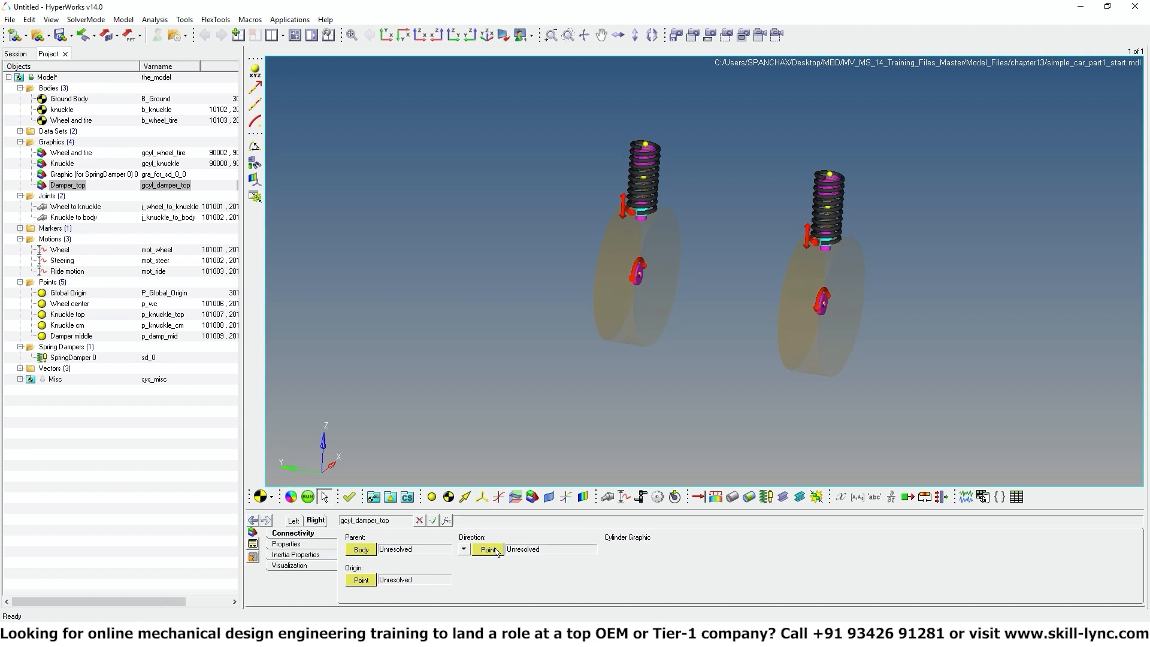
Connect the Damper_top cylinder with Ground Body as parent, Knuckle top as origin and Damper middle as direction point.
{"action": "left_click", "coordinate": [362, 550]}
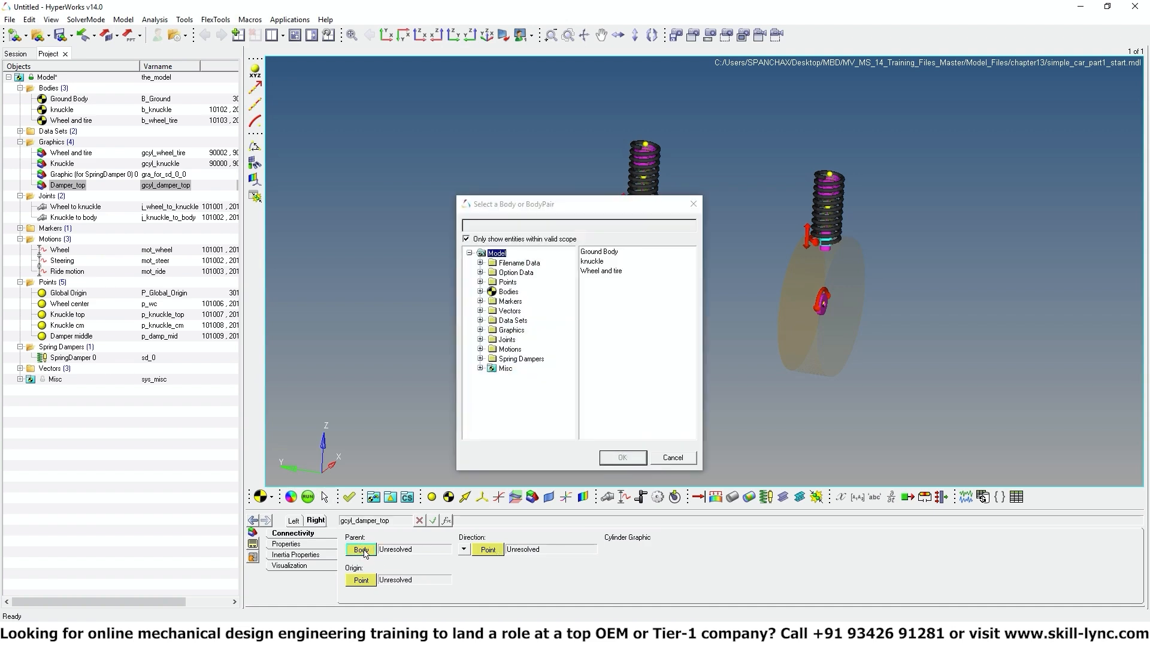
{"action": "left_click", "coordinate": [615, 253]}
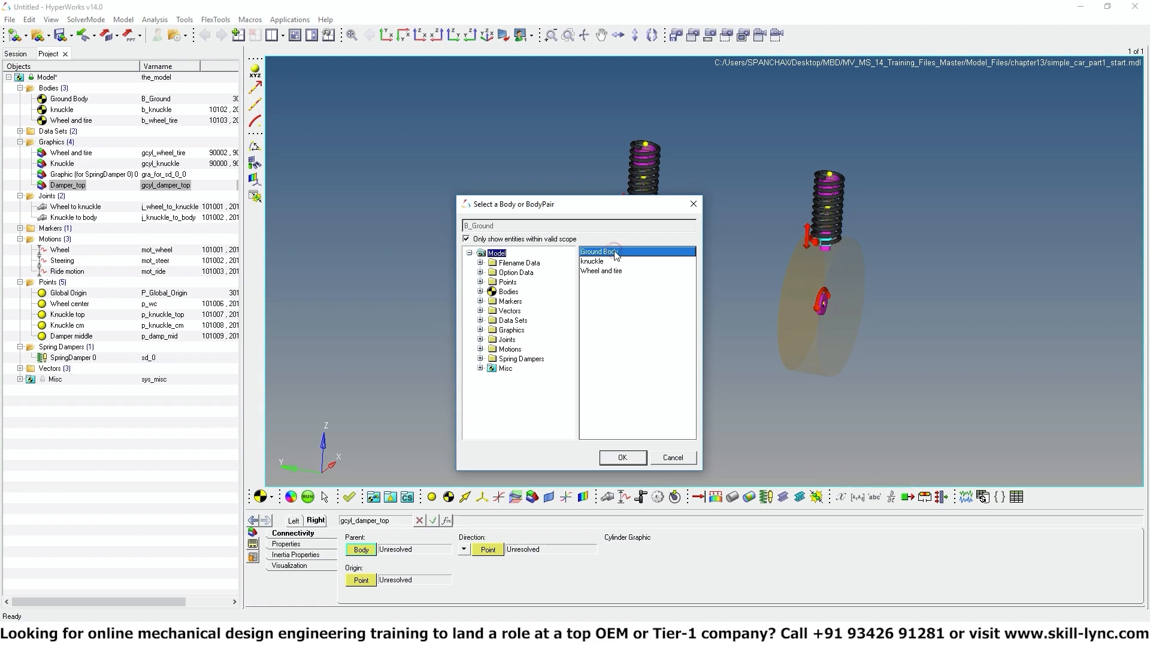
{"action": "left_click", "coordinate": [622, 457]}
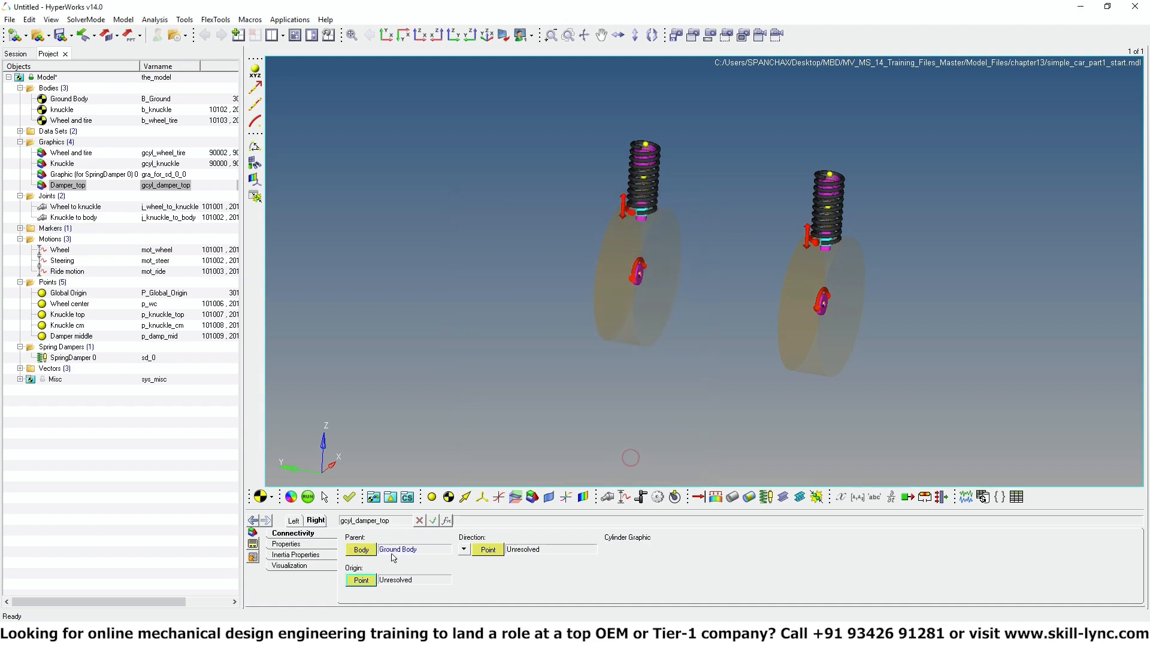
{"action": "left_click", "coordinate": [361, 579]}
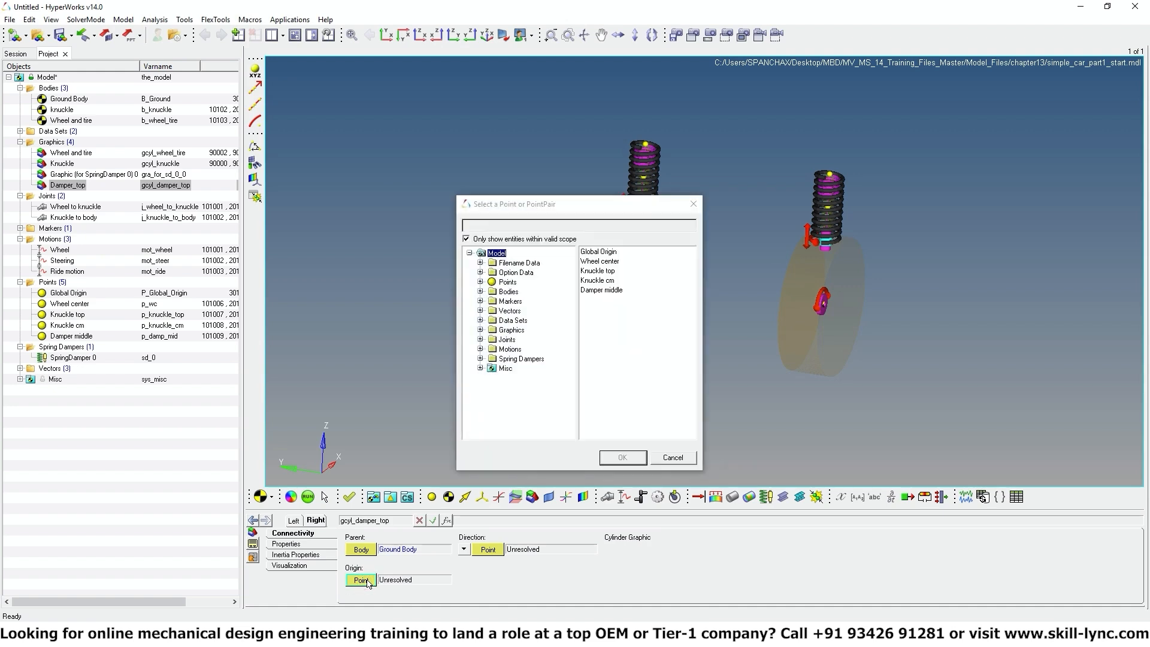
{"action": "left_click", "coordinate": [615, 270]}
{"action": "left_click", "coordinate": [622, 457]}
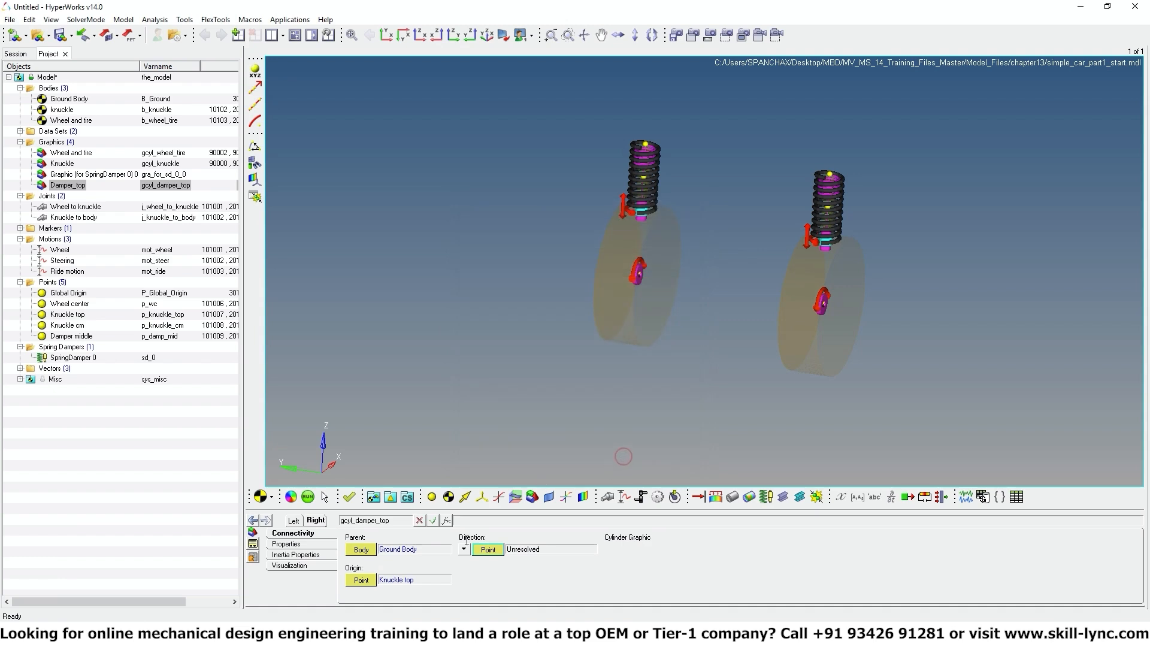
{"action": "left_click", "coordinate": [488, 550]}
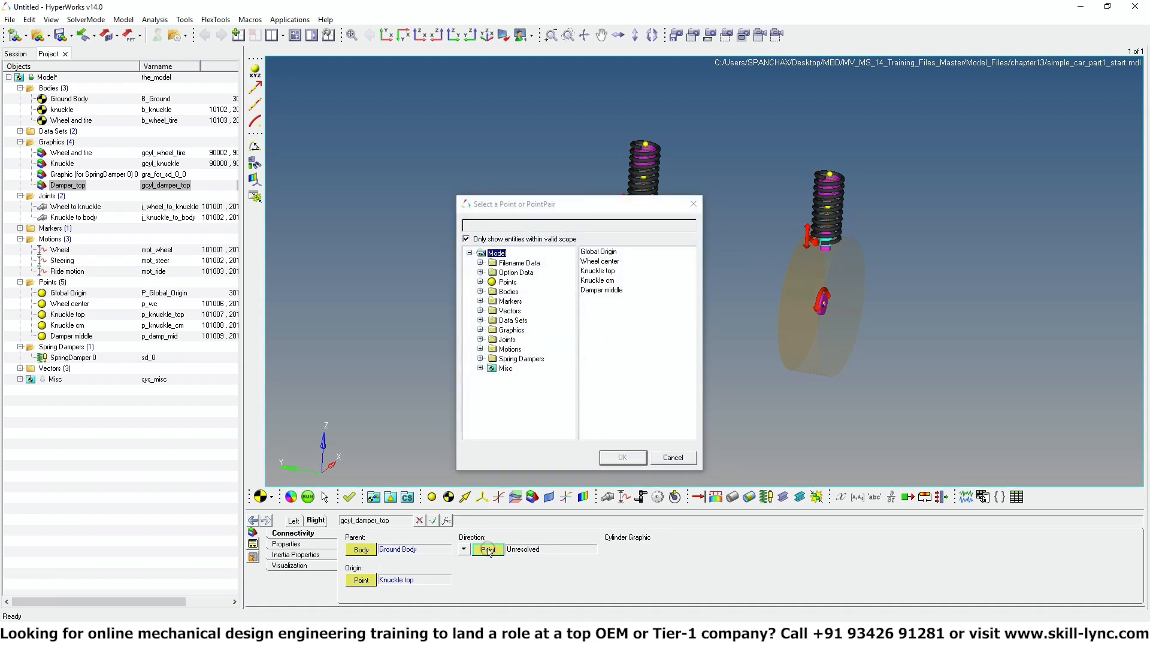
{"action": "left_click", "coordinate": [601, 290]}
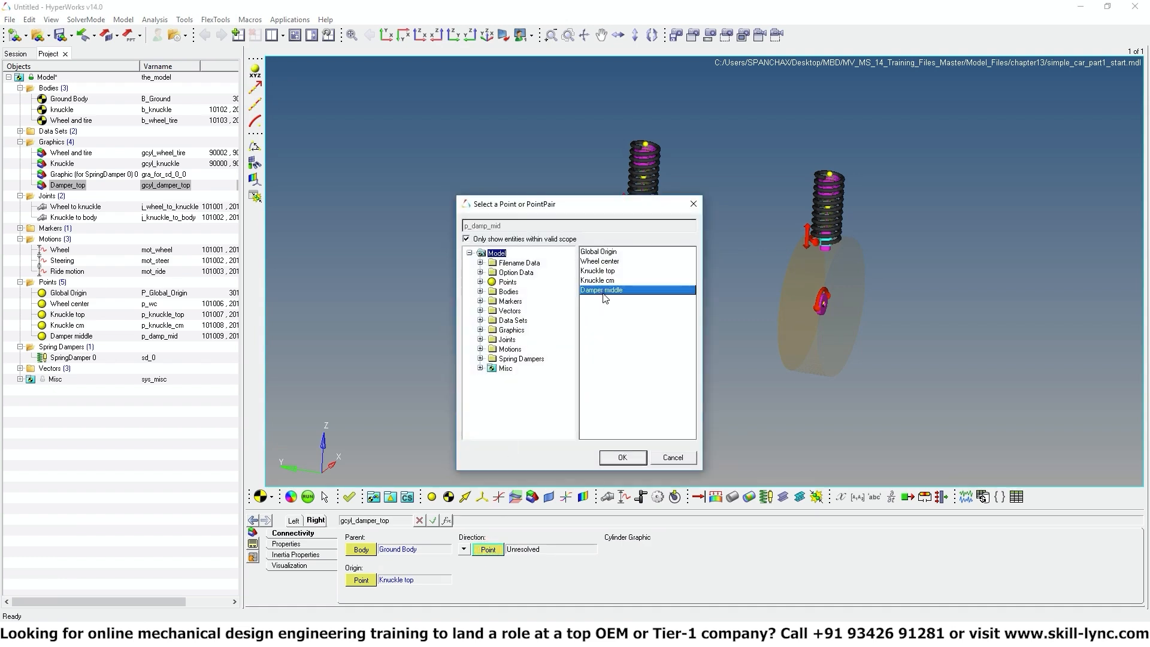
{"action": "left_click", "coordinate": [622, 458]}
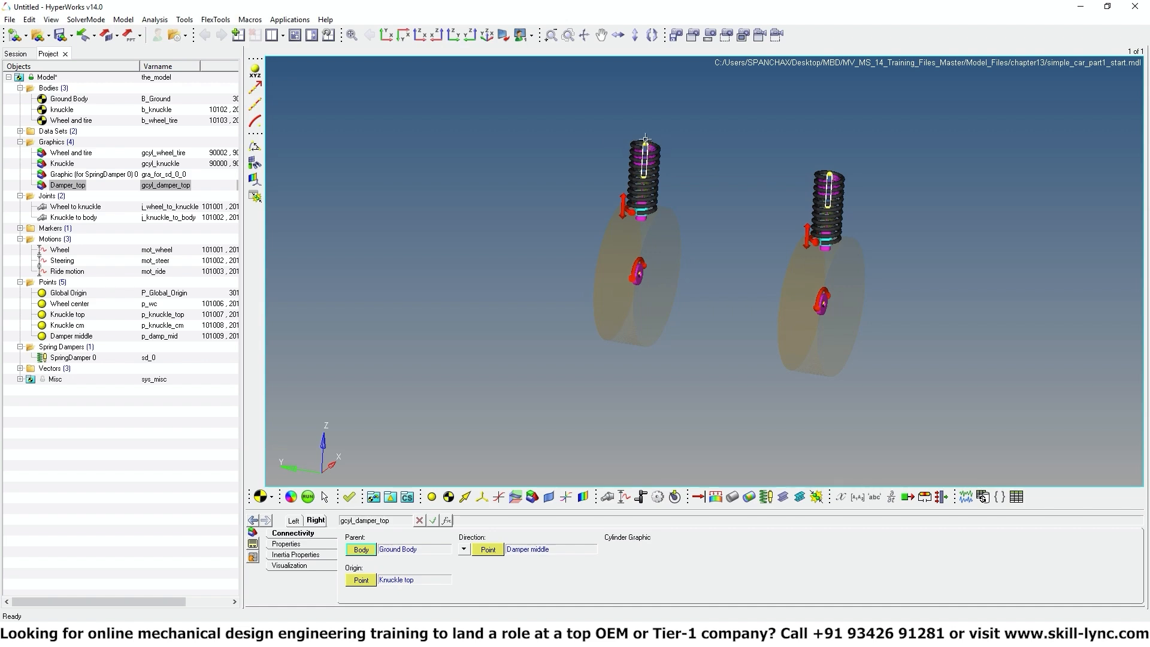
Set Radius 1 of the Damper_top cylinder graphic to 60.
{"action": "left_click", "coordinate": [288, 544]}
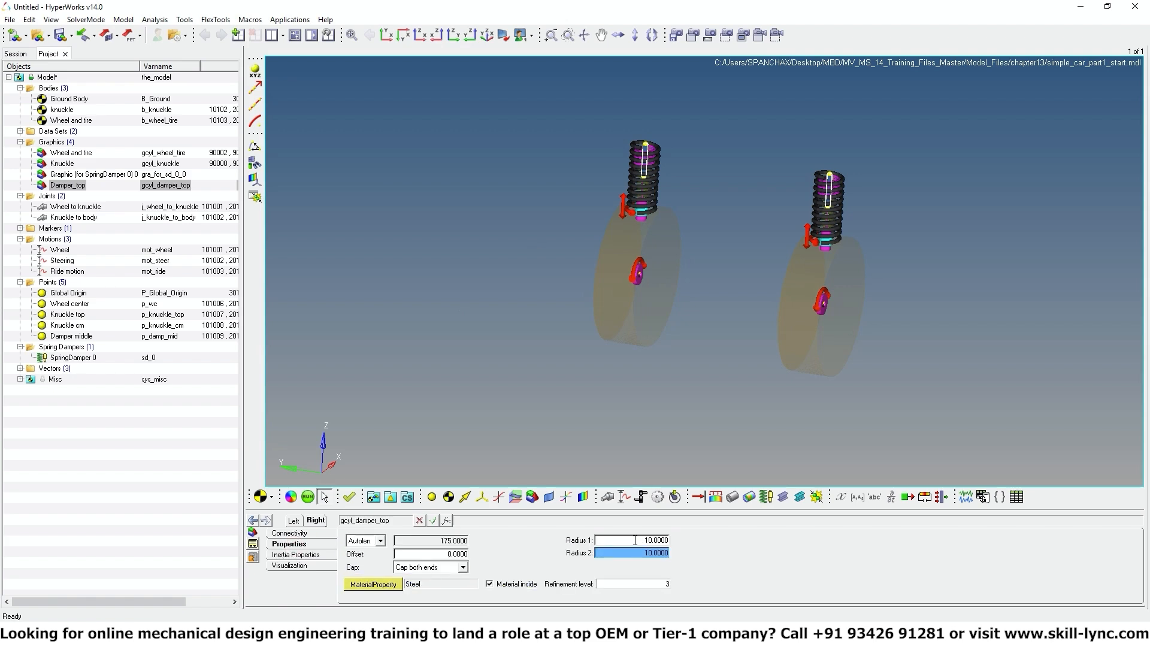
{"action": "double_click", "coordinate": [634, 540]}
{"action": "type", "text": "6"}
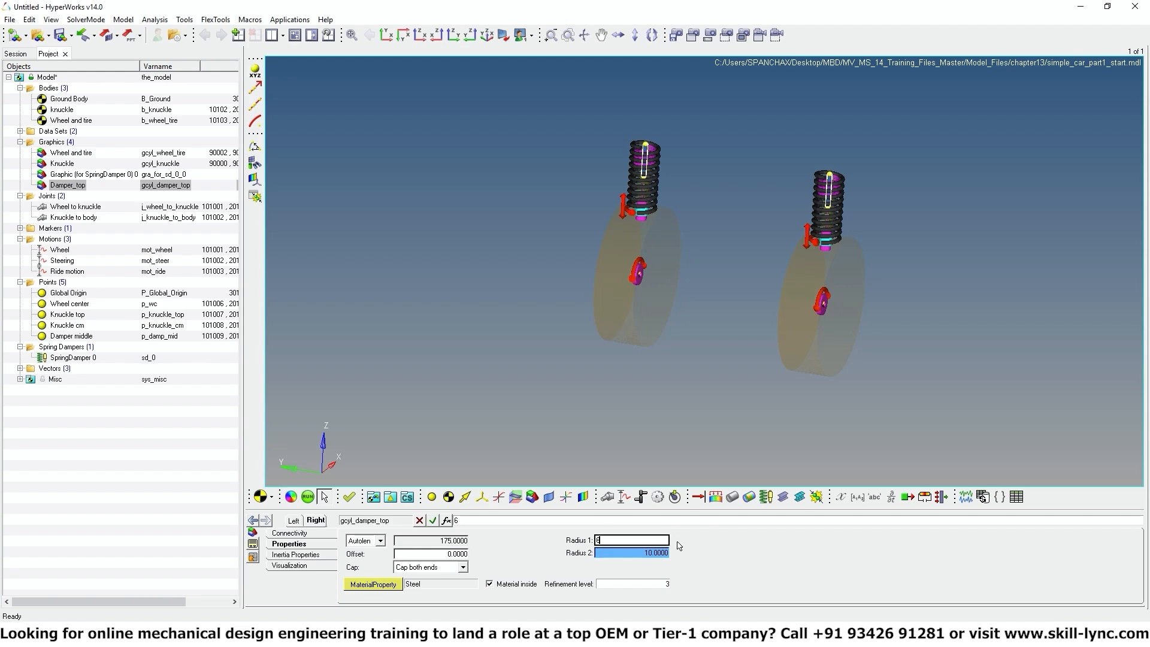
{"action": "type", "text": "0"}
{"action": "key", "text": "Return"}
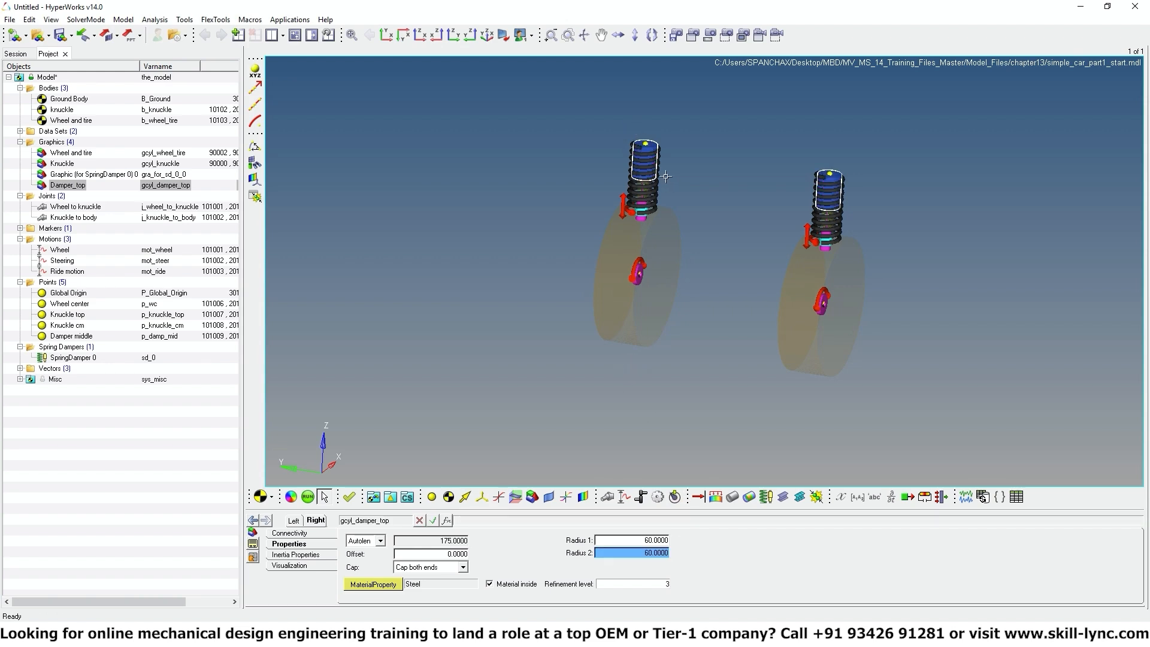
Apply the Aluminum alloy material to both the right and left Damper_top cylinders.
{"action": "left_click", "coordinate": [311, 565]}
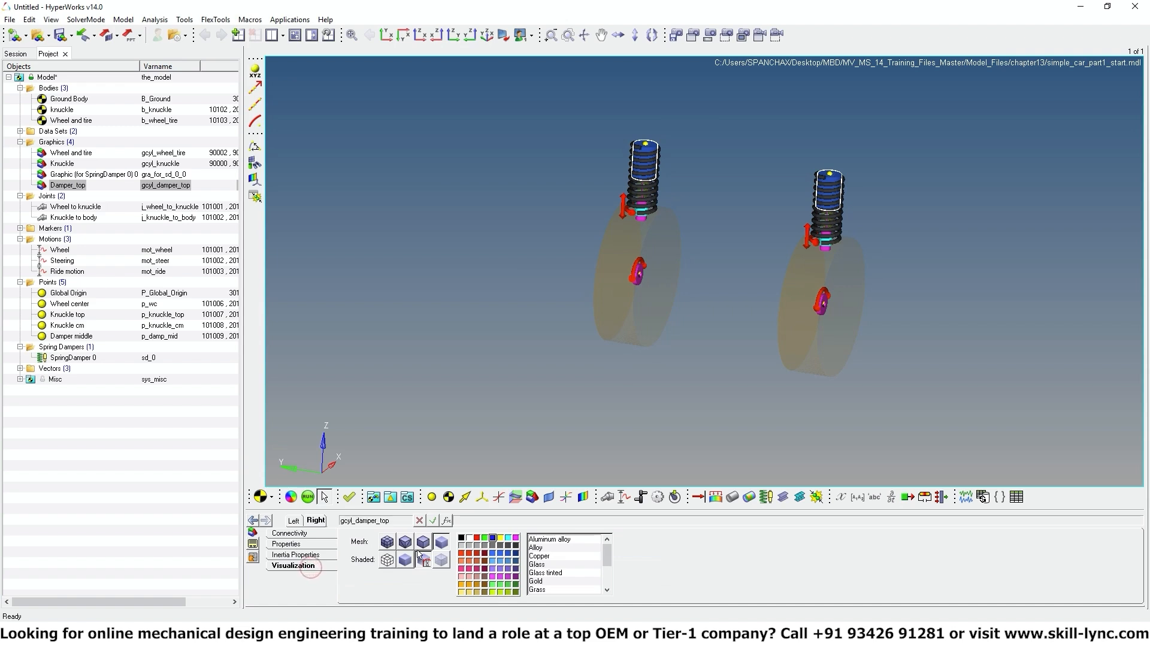
{"action": "left_click", "coordinate": [556, 541]}
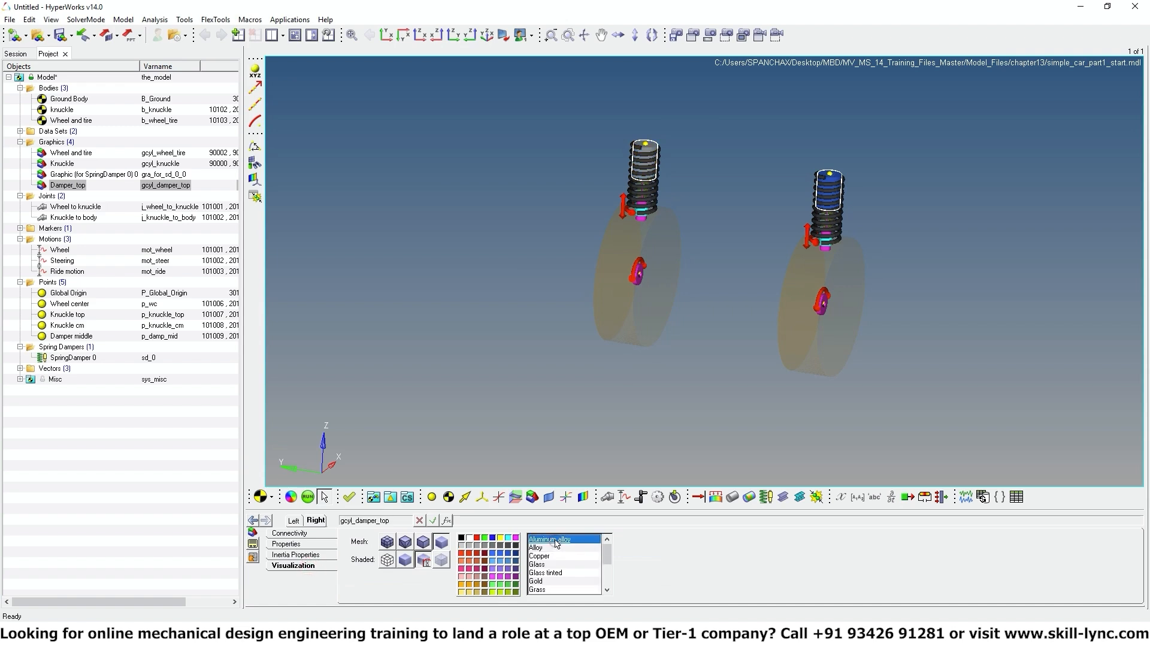
{"action": "left_click", "coordinate": [295, 520]}
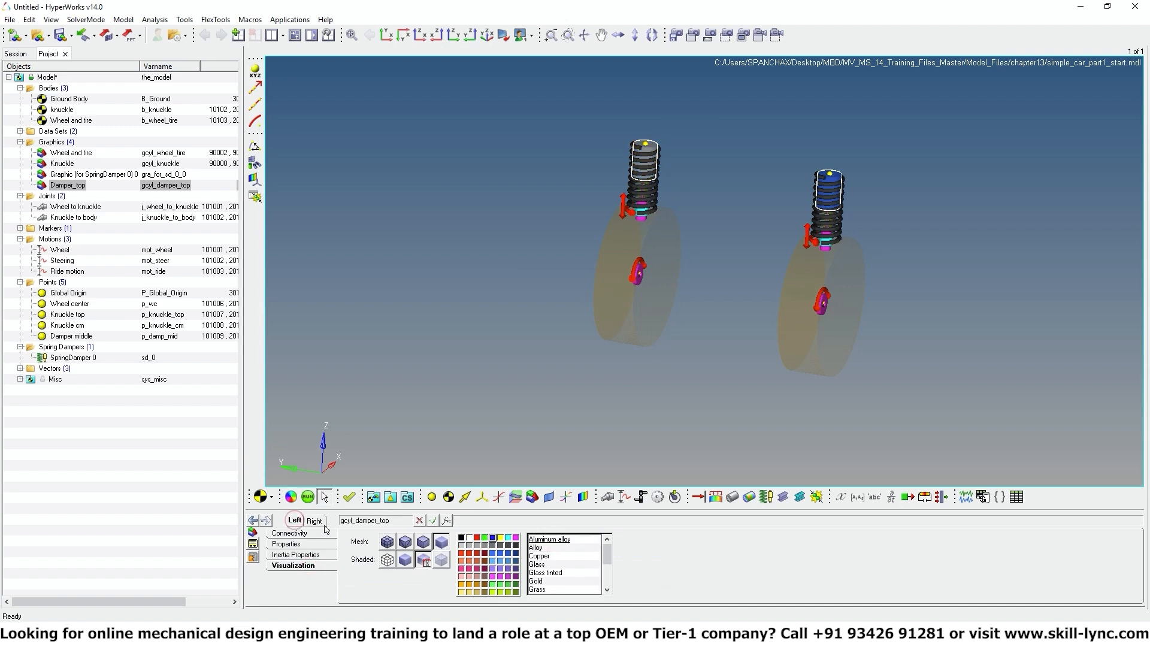
{"action": "left_click", "coordinate": [561, 540]}
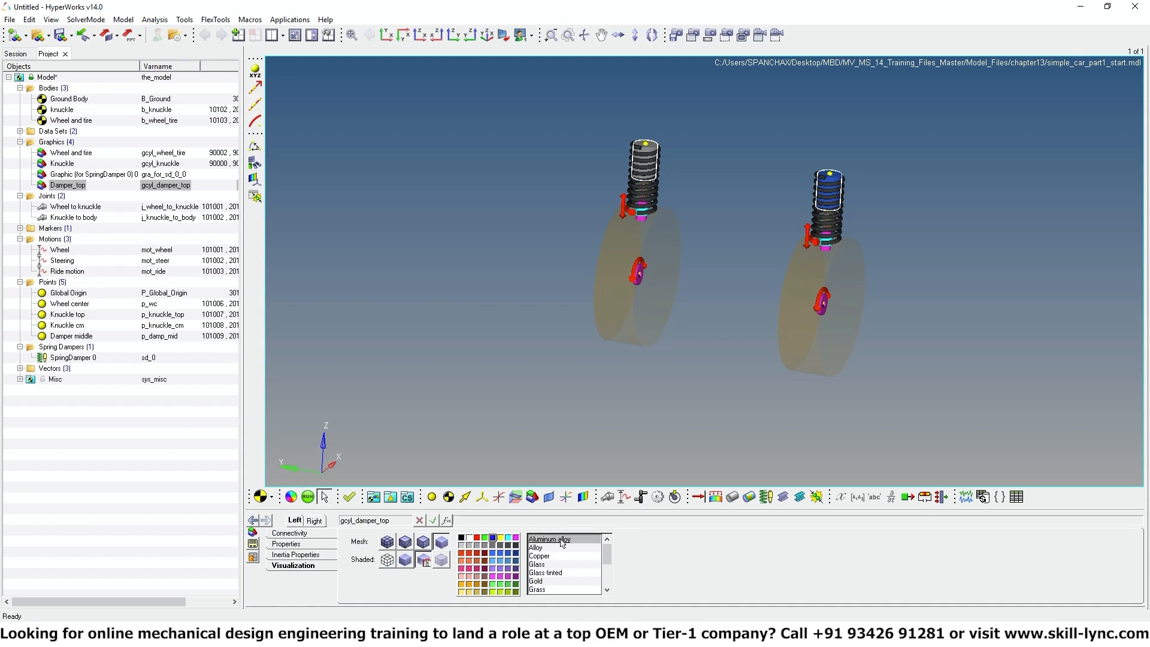
{"action": "left_click", "coordinate": [595, 444]}
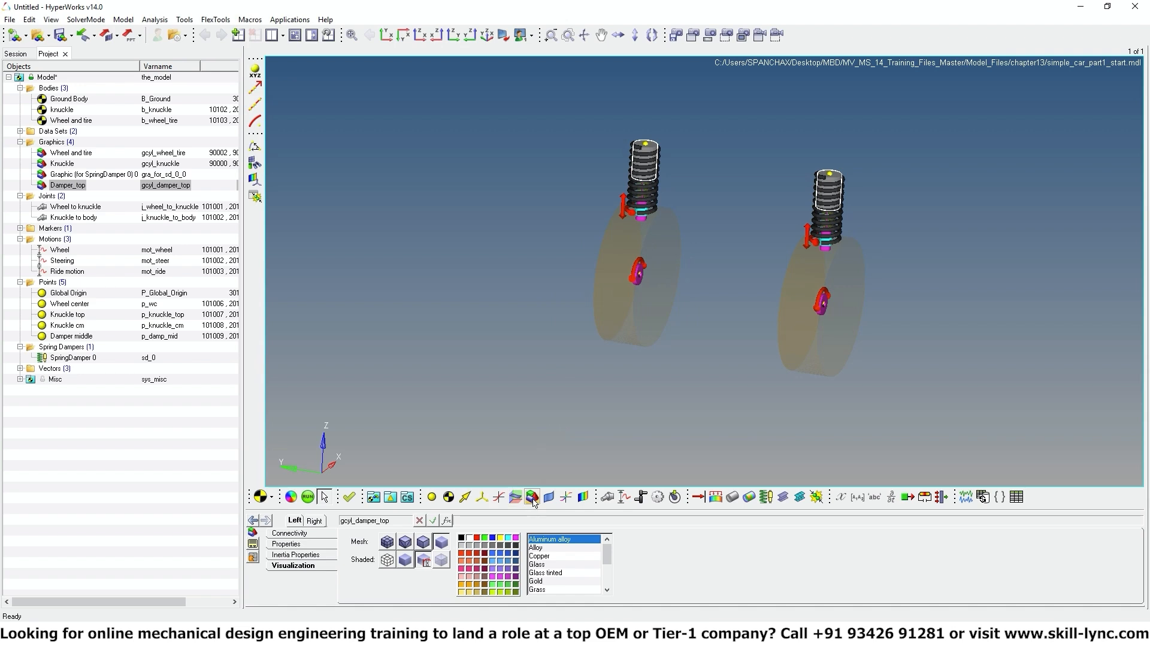
Add a cylinder graphic pair labelled Damper_bottom with the variable name gcyl_damper_bottom.
{"action": "left_click", "coordinate": [532, 496]}
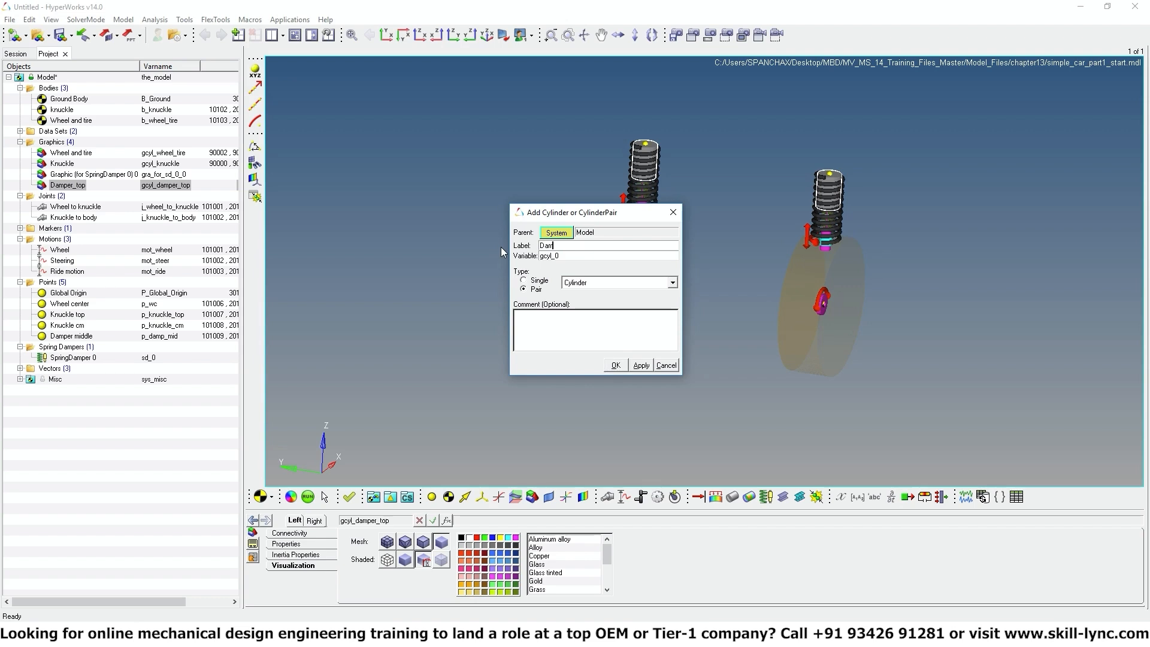
{"action": "type", "text": "per_bottom"}
{"action": "left_click", "coordinate": [577, 255]}
{"action": "key", "text": "BackSpace"}
{"action": "type", "text": "damper_botto"}
{"action": "left_click", "coordinate": [614, 365]}
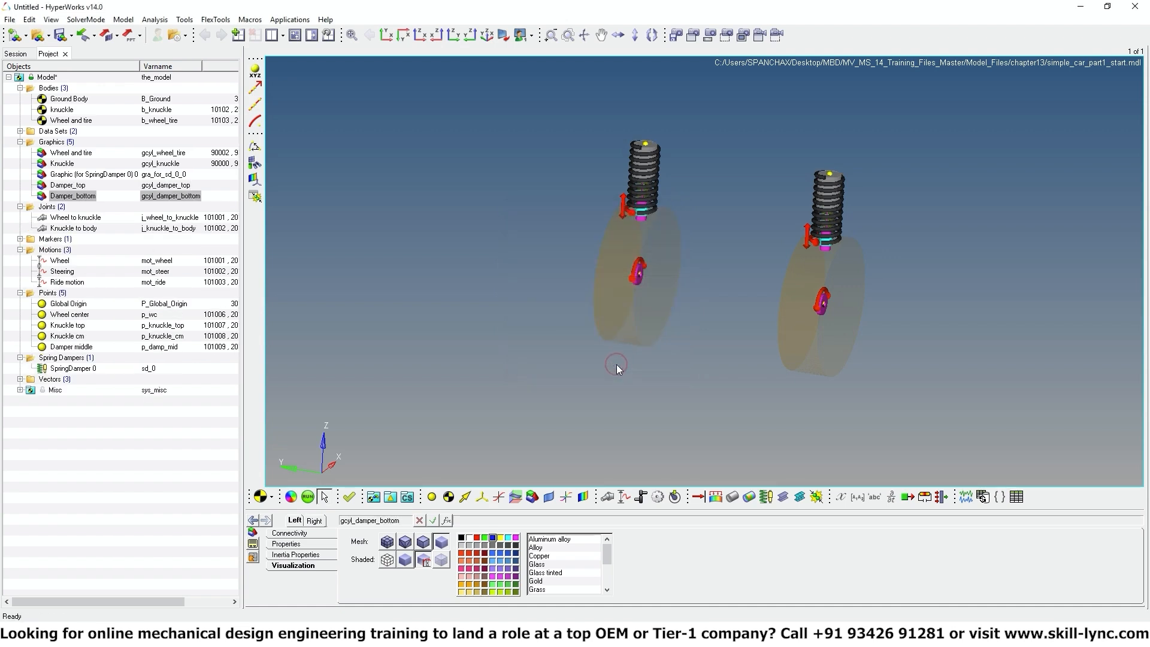
Connect the Damper_bottom cylinder with knuckle as parent body, Knuckle cm as origin and Damper middle as direction point.
{"action": "left_click", "coordinate": [299, 532]}
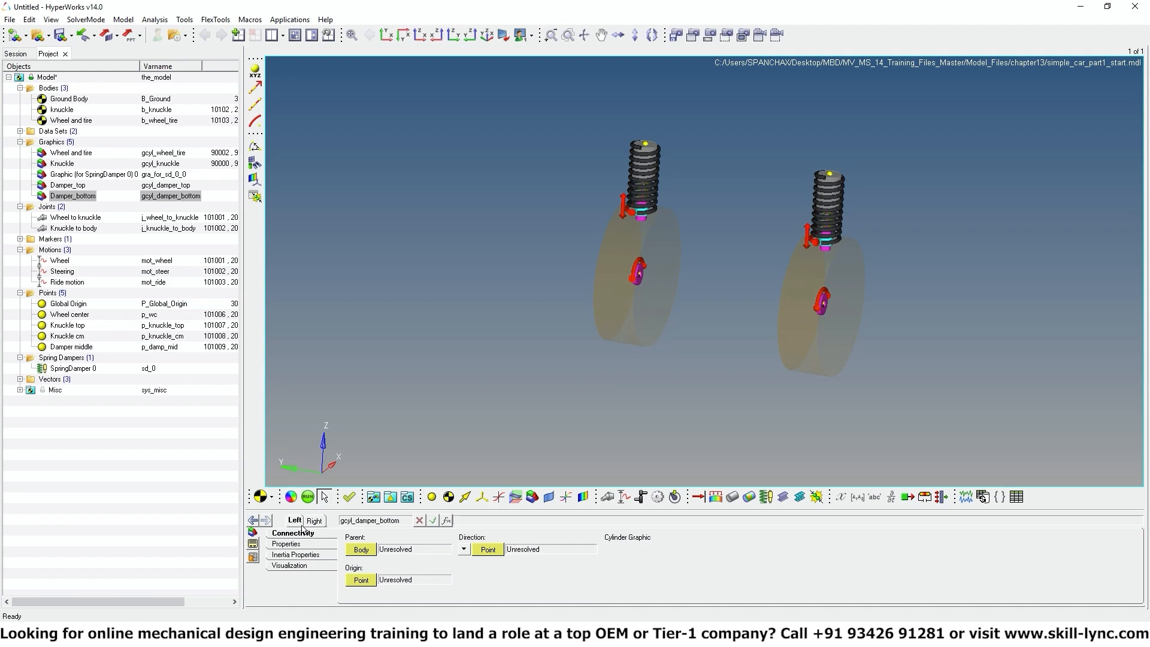
{"action": "left_click", "coordinate": [371, 552]}
{"action": "left_click", "coordinate": [371, 552]}
{"action": "left_click", "coordinate": [592, 261]}
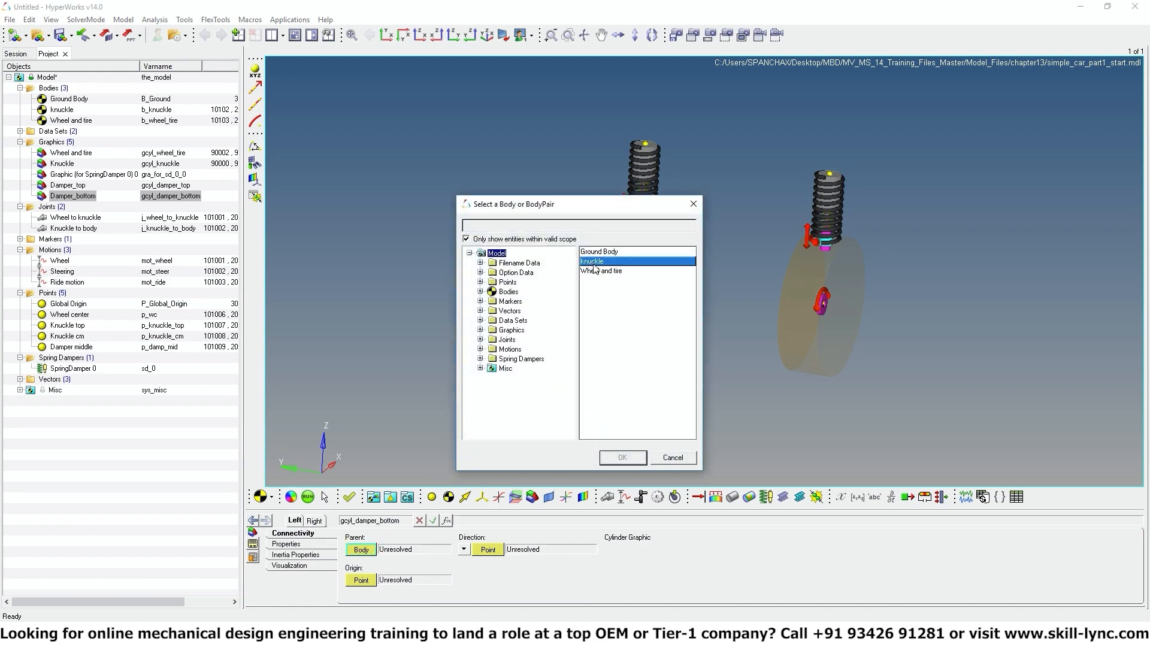
{"action": "left_click", "coordinate": [622, 457]}
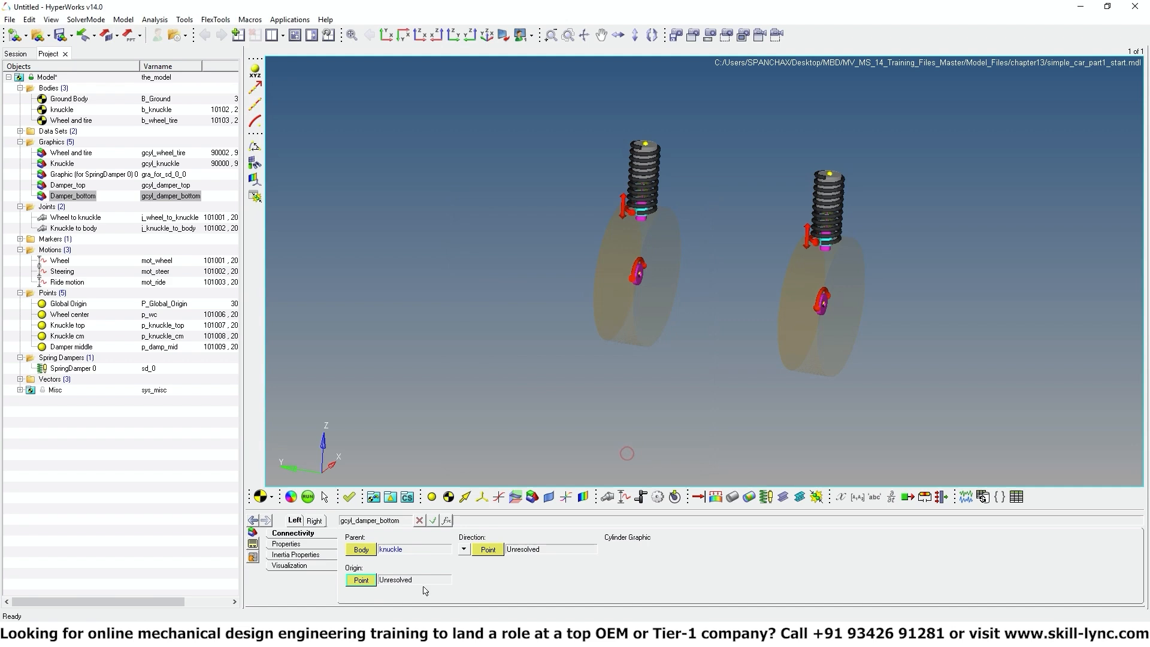
{"action": "double_click", "coordinate": [365, 580]}
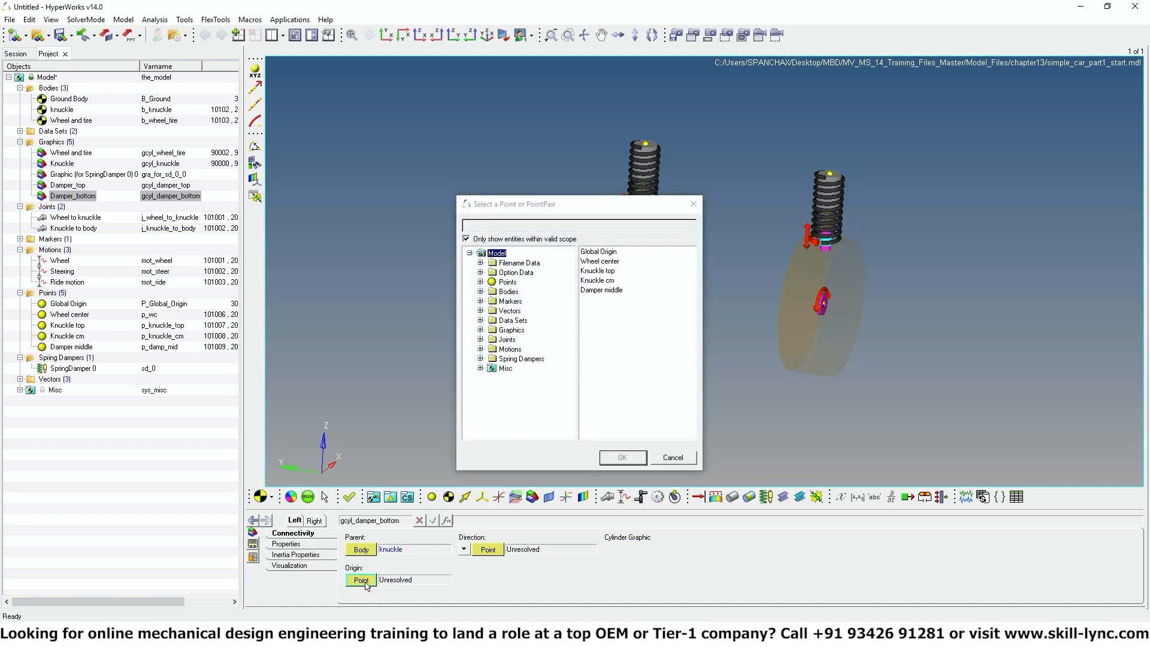
{"action": "left_click", "coordinate": [614, 281]}
{"action": "left_click", "coordinate": [617, 457]}
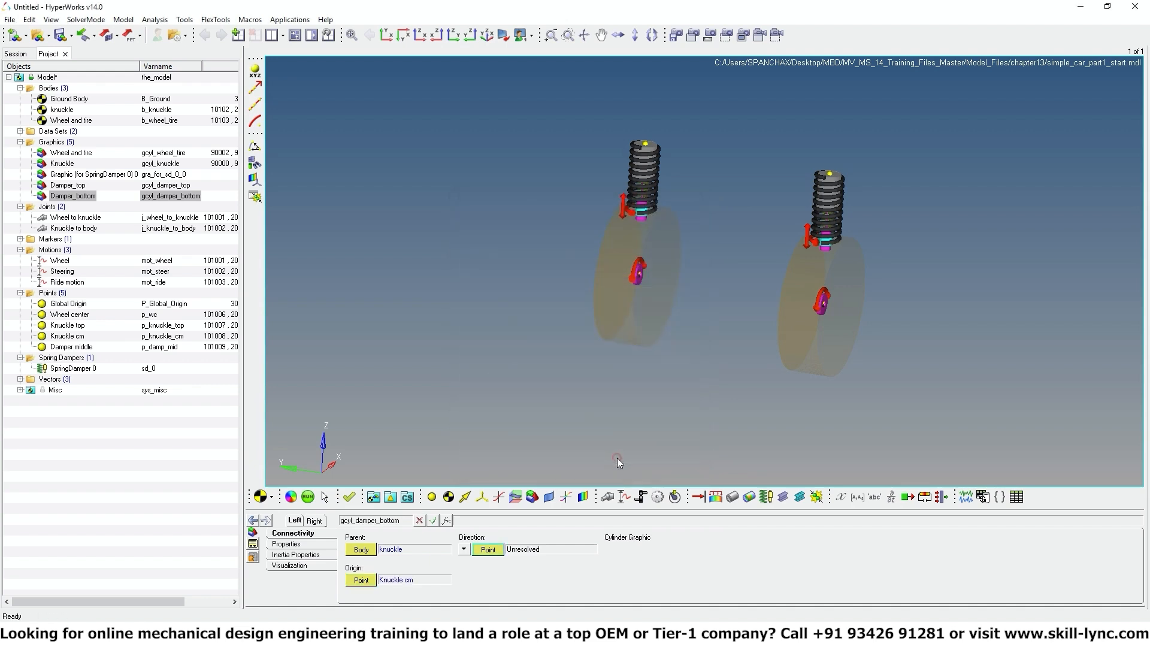
{"action": "left_click", "coordinate": [489, 549]}
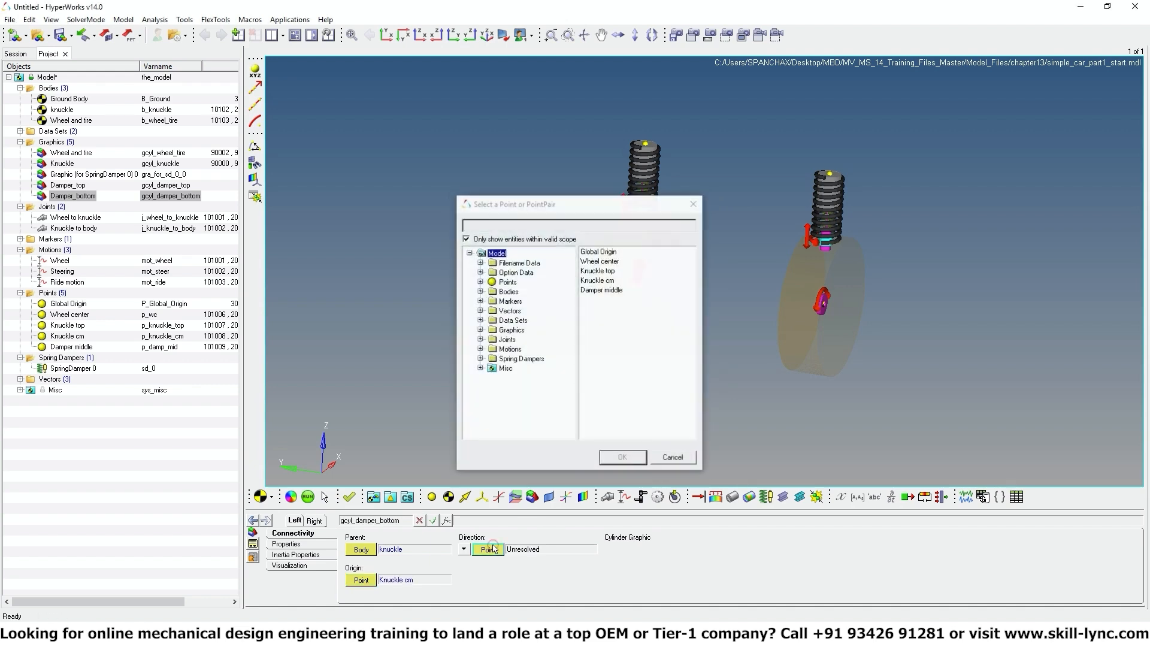
{"action": "left_click", "coordinate": [599, 289]}
{"action": "left_click", "coordinate": [622, 457]}
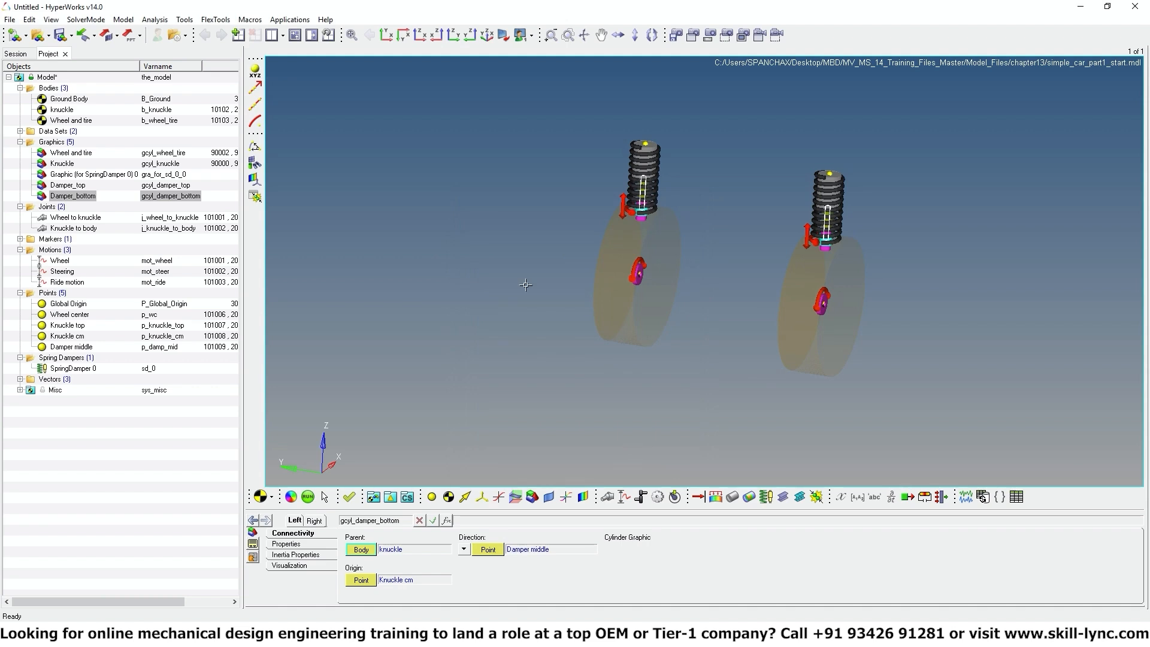
Set Radius 1 of the Damper_bottom cylinder graphic to 40.
{"action": "left_click", "coordinate": [298, 543]}
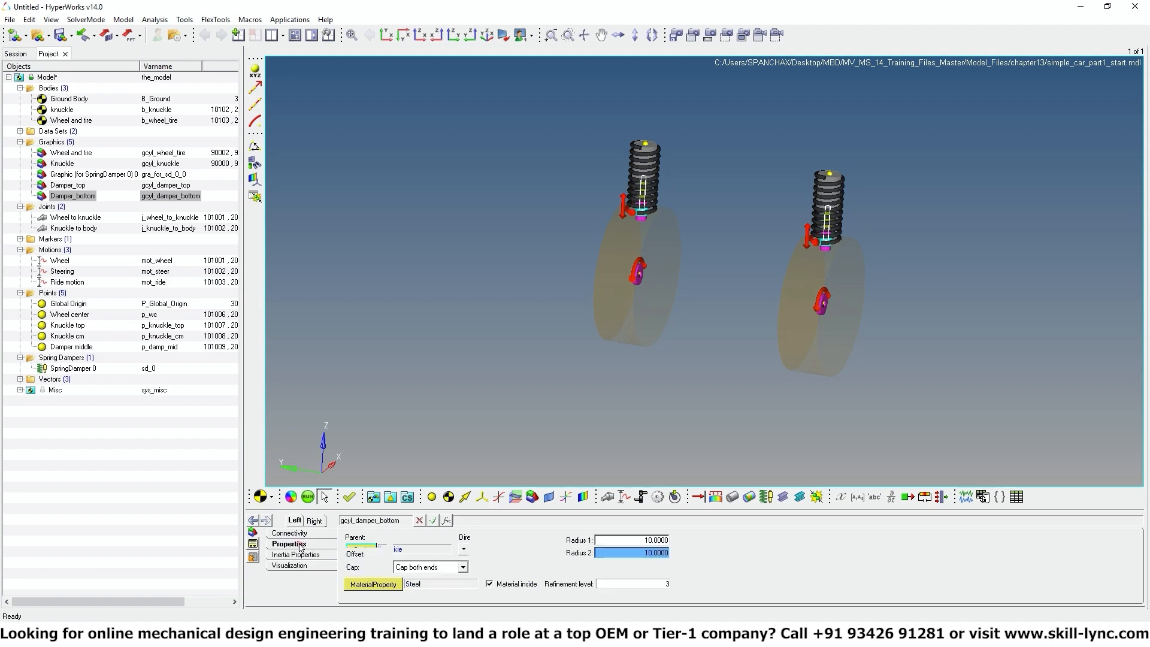
{"action": "left_click", "coordinate": [665, 539]}
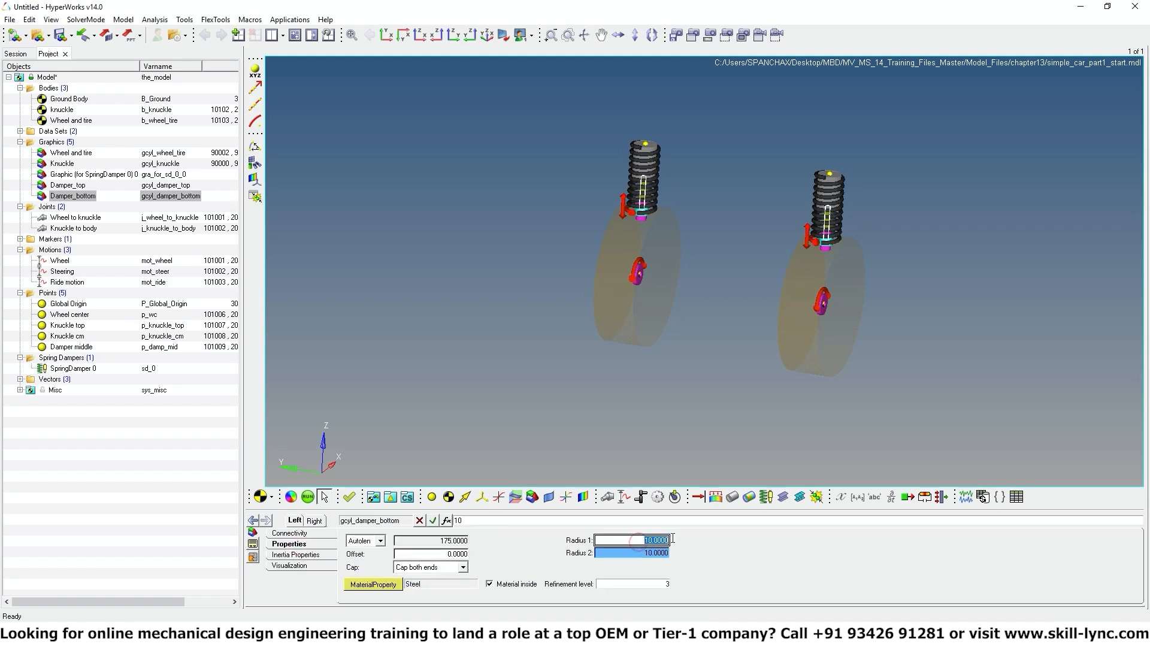
{"action": "type", "text": "40"}
{"action": "key", "text": "Return"}
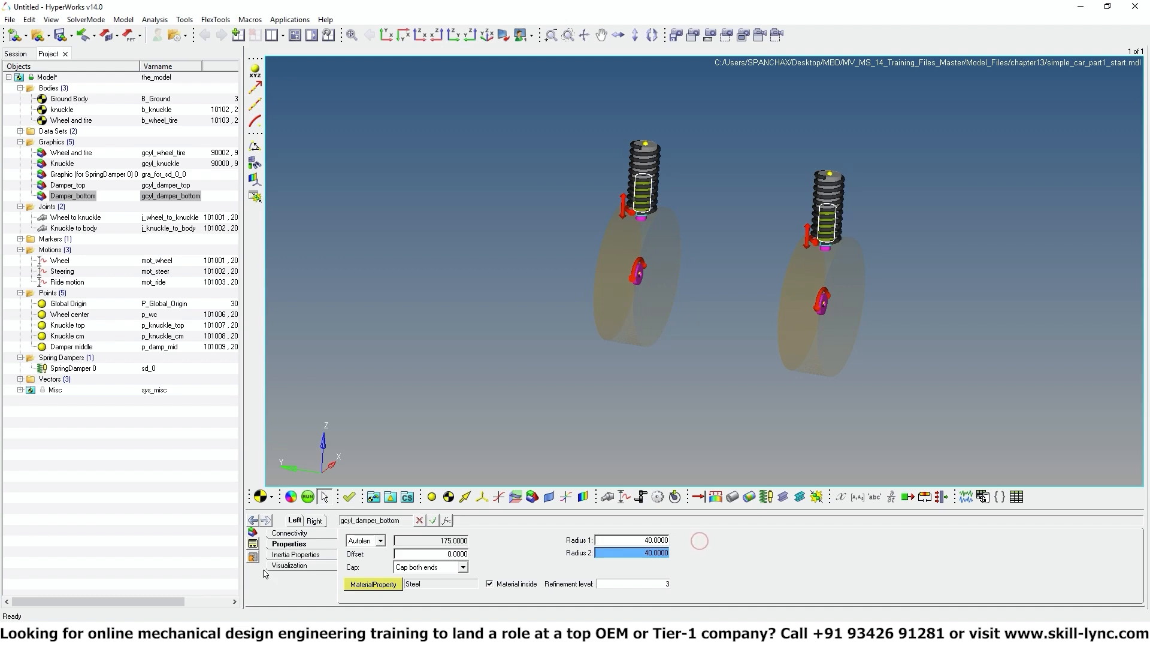
Apply the Aluminum alloy material to both the left and right Damper_bottom cylinders.
{"action": "left_click", "coordinate": [288, 566]}
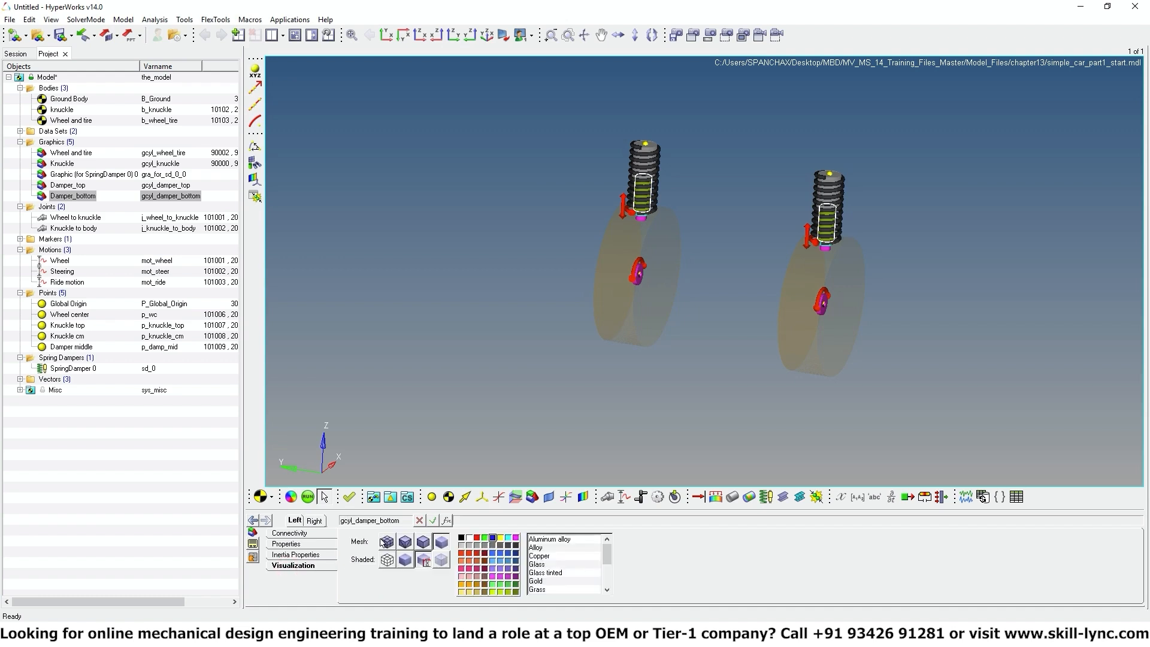
{"action": "left_click", "coordinate": [557, 547]}
{"action": "left_click", "coordinate": [548, 539]}
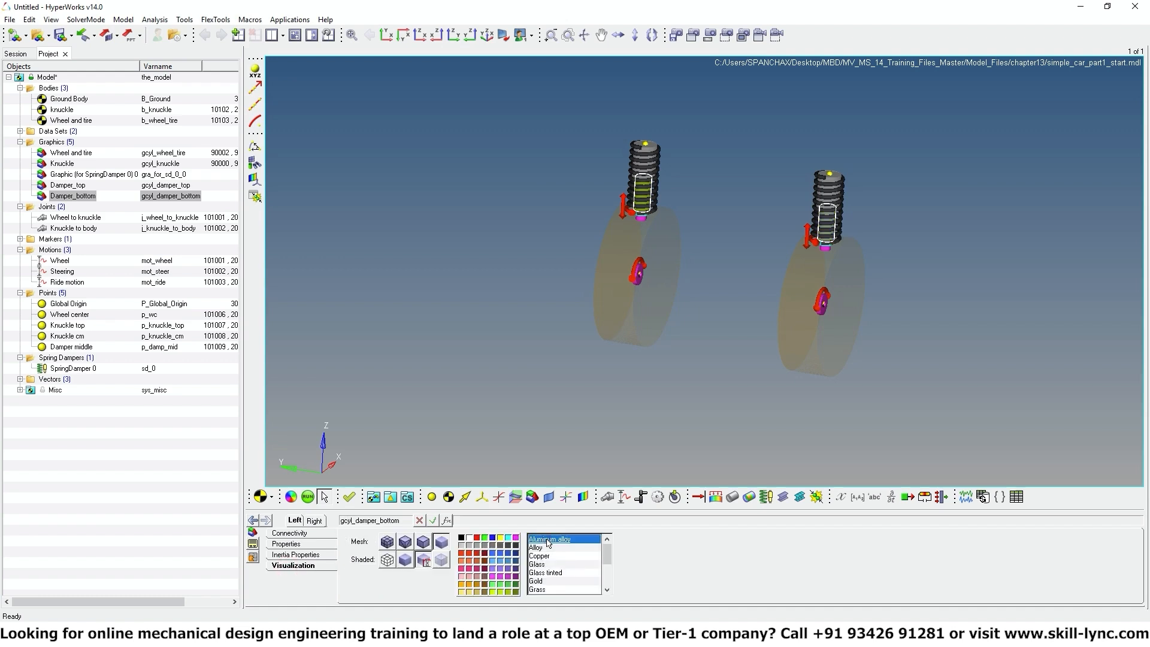
{"action": "left_click", "coordinate": [314, 520]}
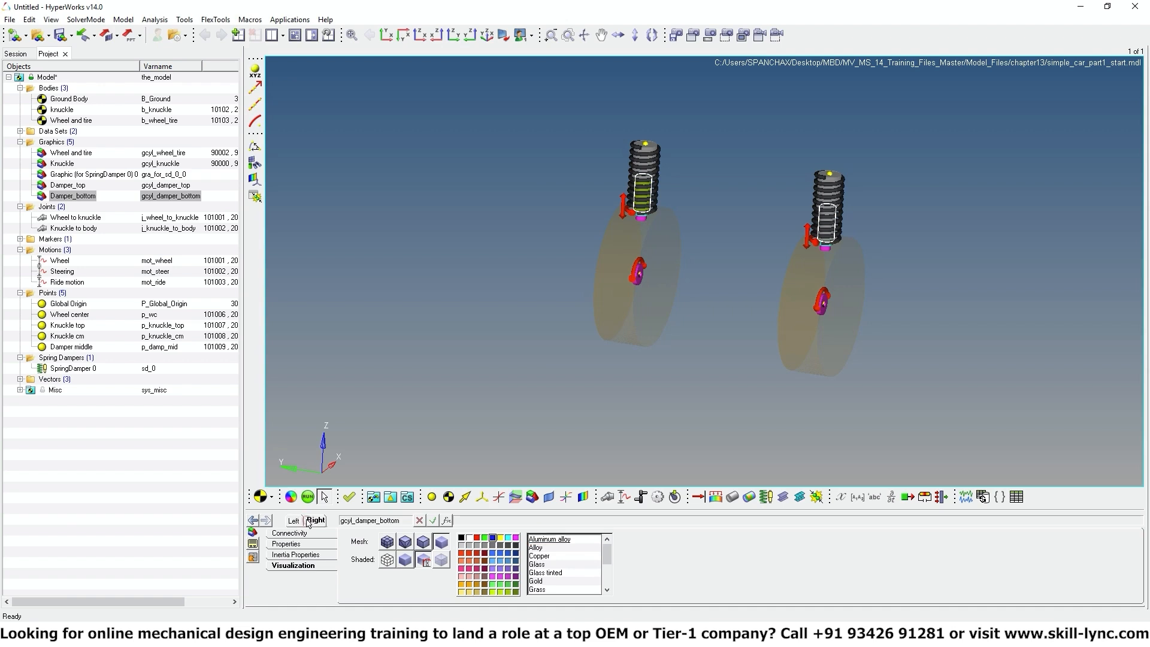
{"action": "left_click", "coordinate": [548, 539]}
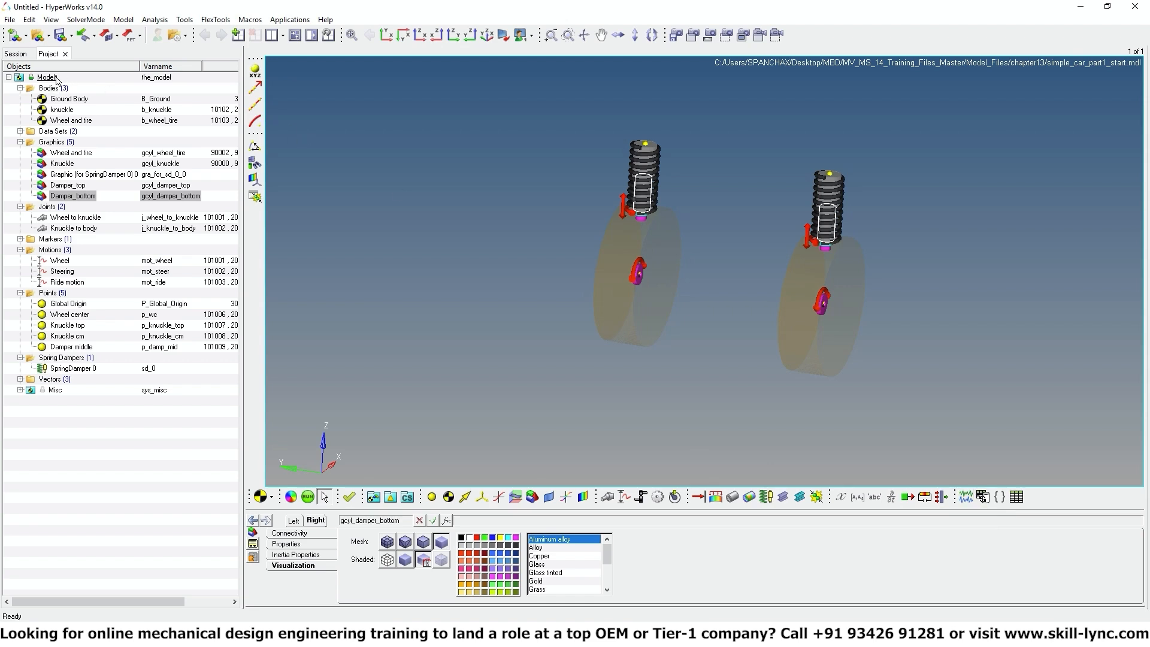
Try to add an output to the model labelled Spring-damper_force with the variable name o_spring-damper_force.
{"action": "left_click", "coordinate": [48, 78]}
{"action": "right_click", "coordinate": [51, 78]}
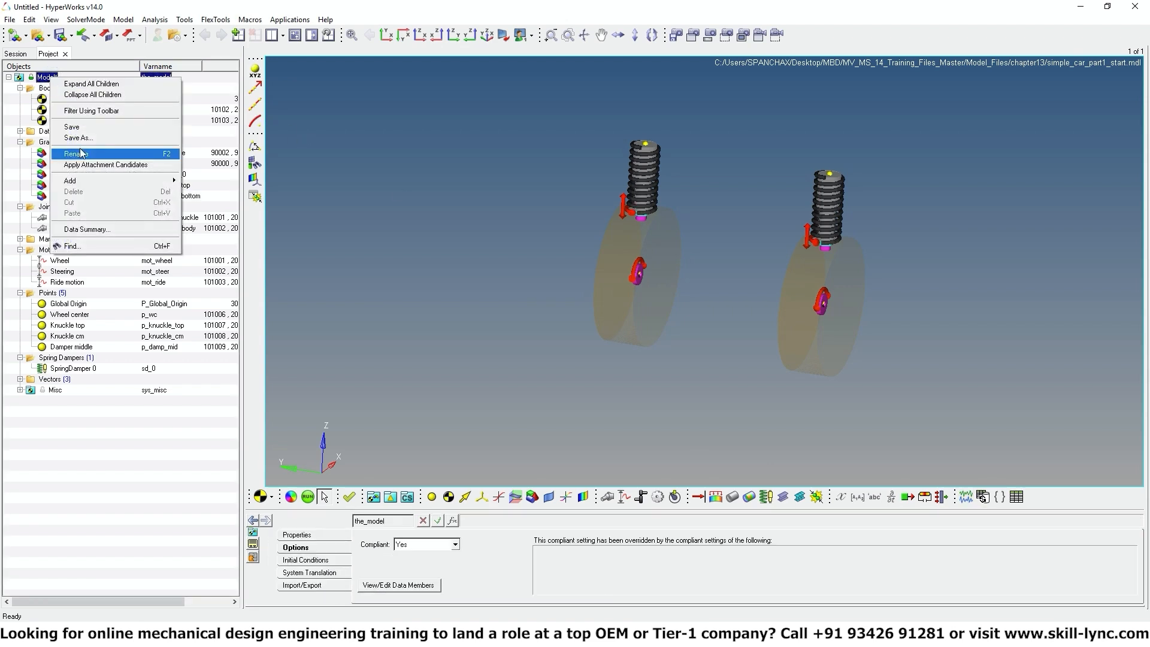
{"action": "mouse_move", "coordinate": [82, 184]}
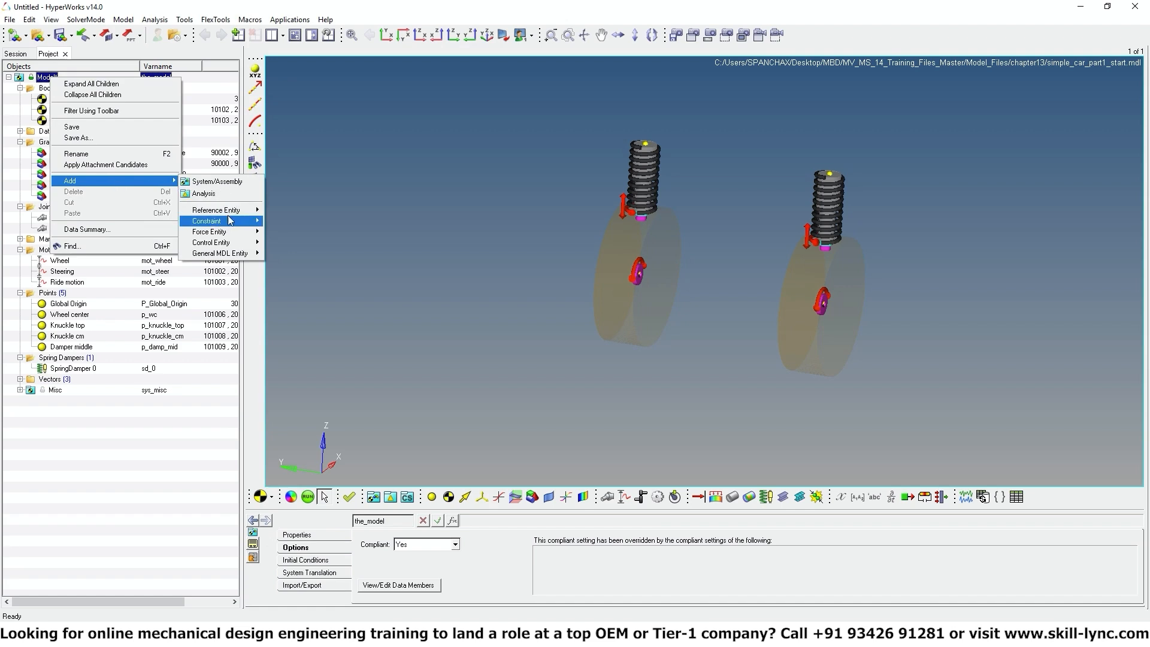
{"action": "mouse_move", "coordinate": [235, 254]}
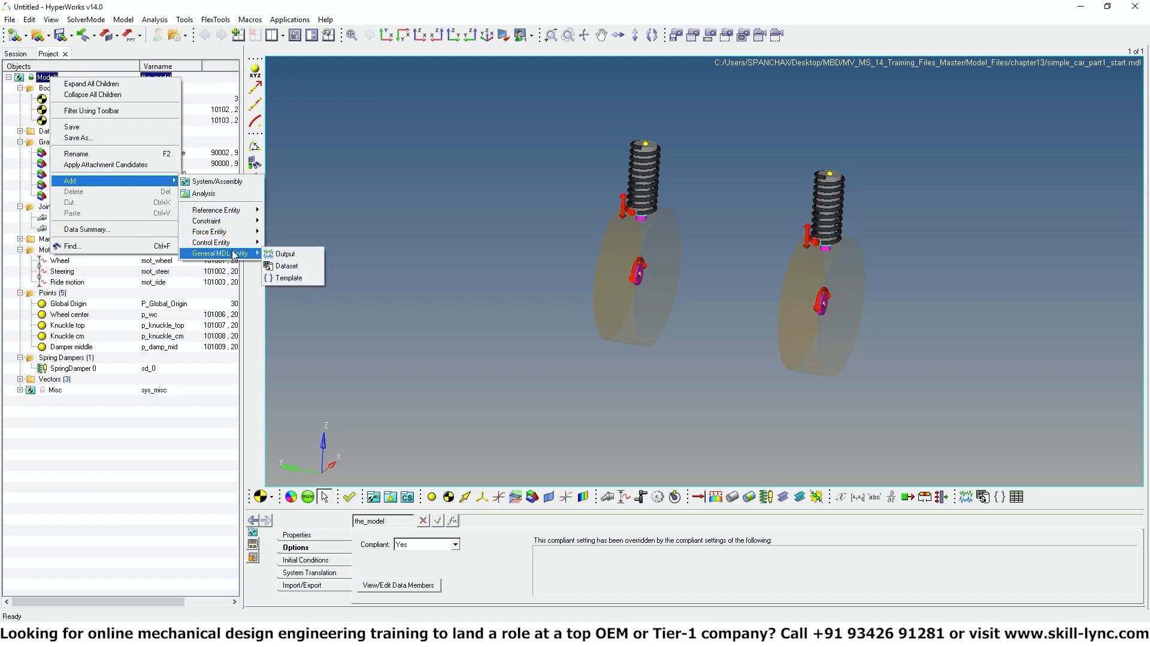
{"action": "left_click", "coordinate": [287, 258]}
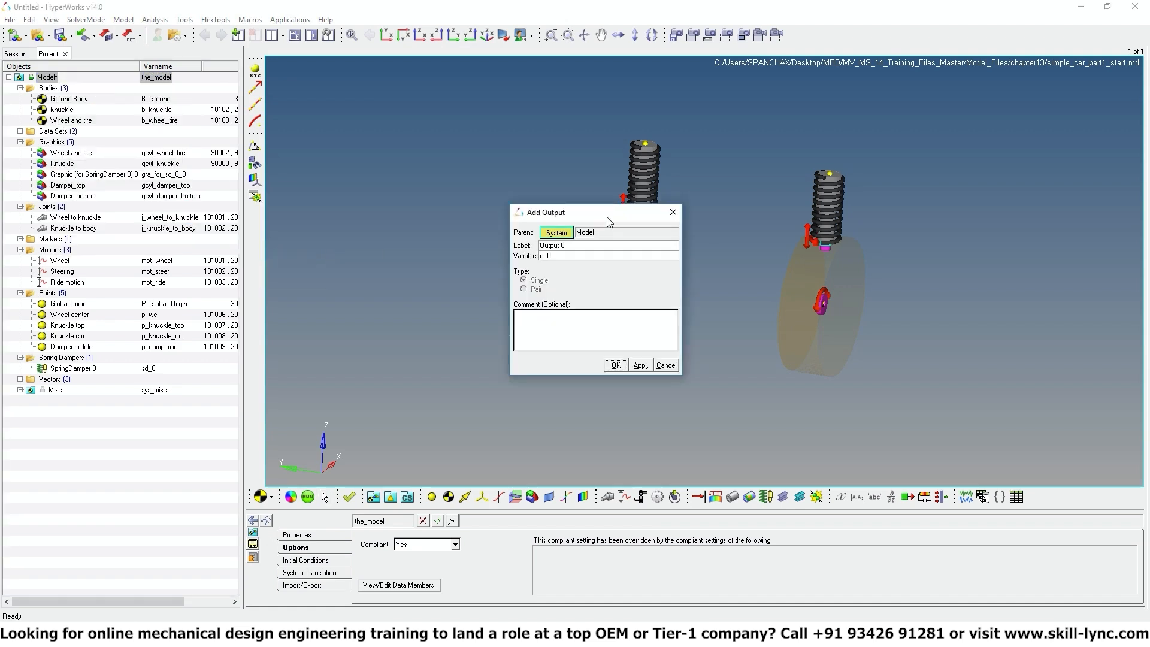
{"action": "left_click_drag", "start_coordinate": [597, 220], "coordinate": [685, 214]}
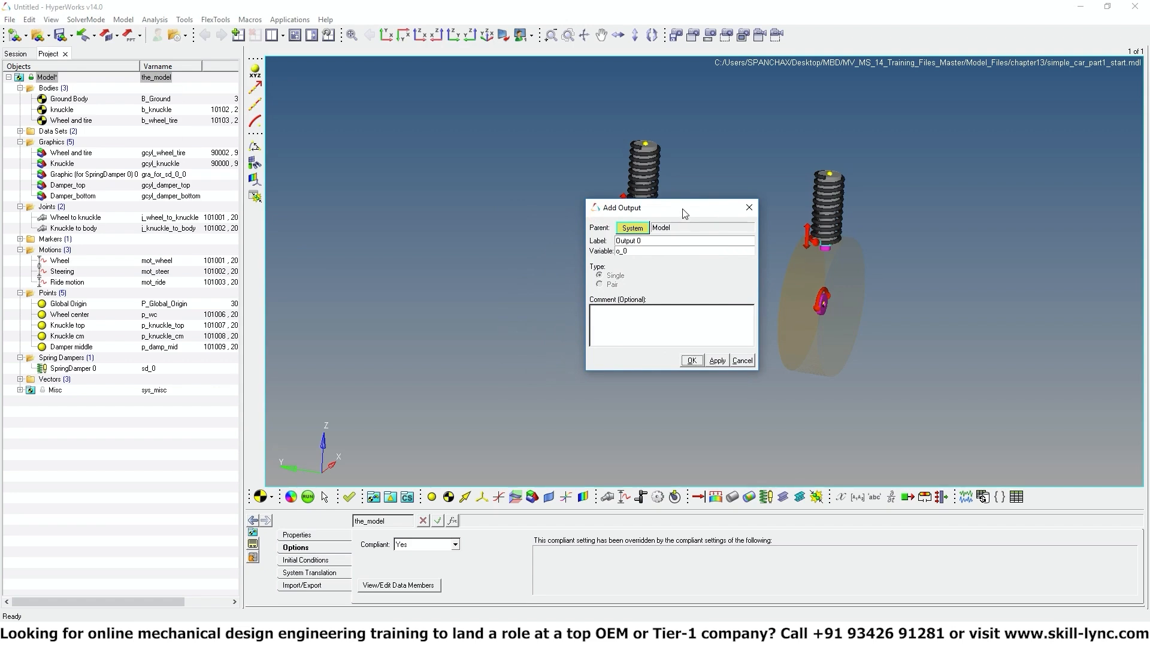
{"action": "left_click_drag", "start_coordinate": [651, 240], "coordinate": [580, 233]}
{"action": "type", "text": "Spring-dmamper_force"}
{"action": "left_click", "coordinate": [646, 252]}
{"action": "type", "text": "spring_0"}
{"action": "key", "text": "BackSpace"}
{"action": "type", "text": "-"}
{"action": "left_click", "coordinate": [691, 360]}
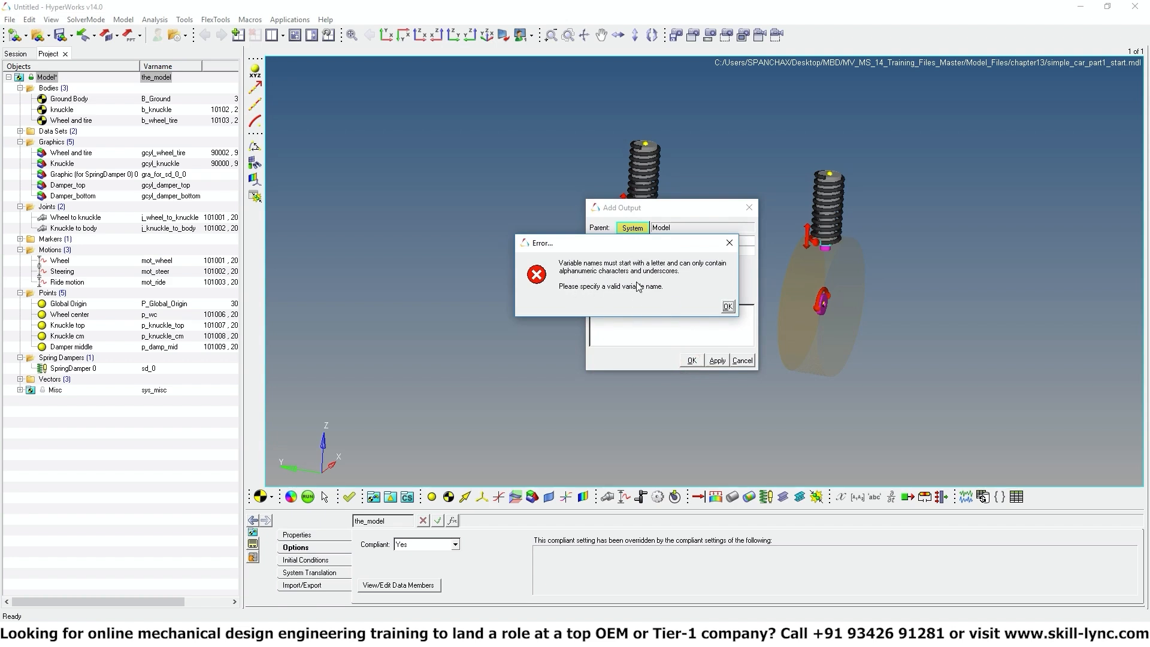
Correct the output's variable name to o_spring_damper_force and create the output.
{"action": "left_click", "coordinate": [728, 307]}
{"action": "left_click", "coordinate": [641, 252]}
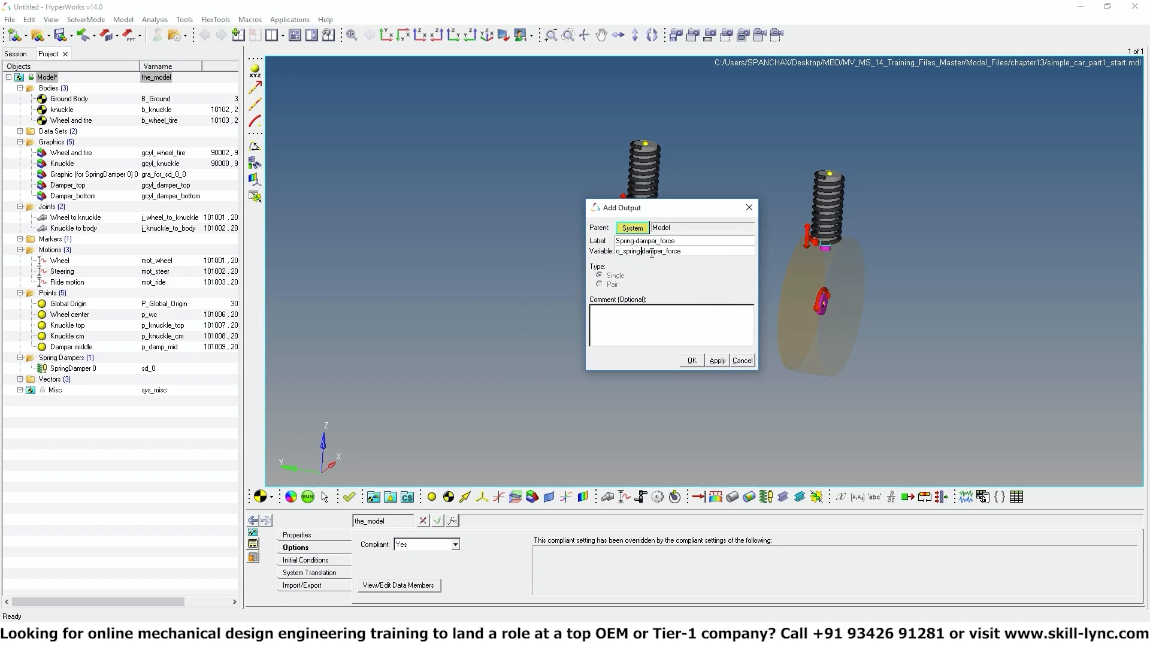
{"action": "key", "text": "BackSpace"}
{"action": "type", "text": "_"}
{"action": "left_click", "coordinate": [690, 361]}
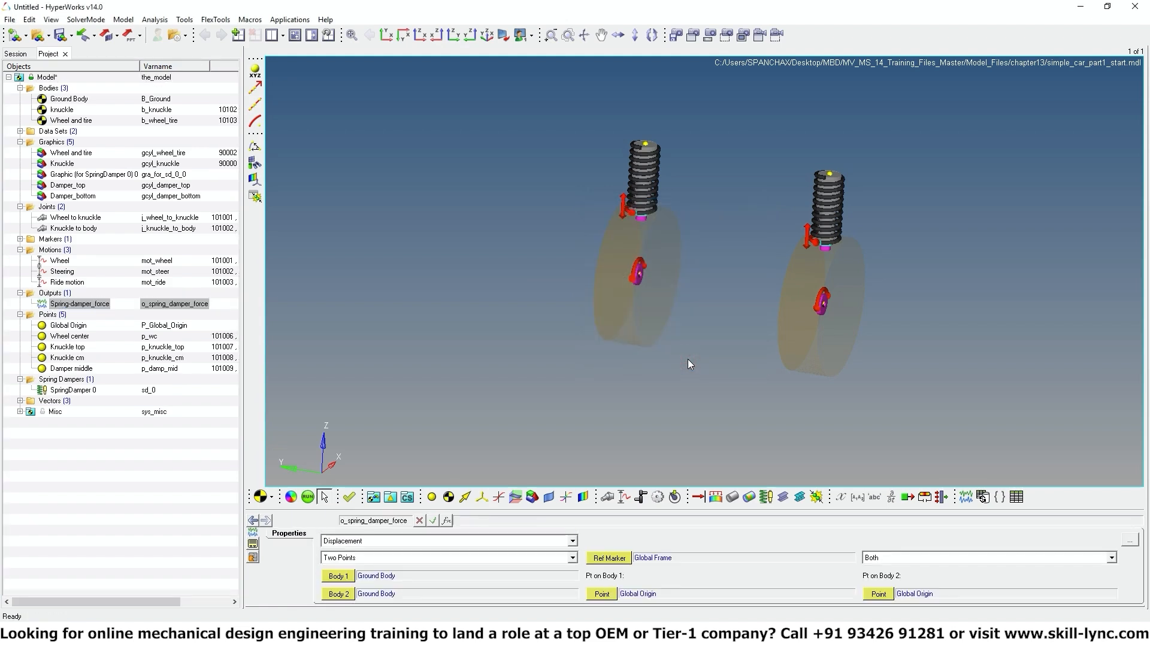
Define the Spring-damper_force output as a Force on the SpringDamper entity SpringDamper 0-left.
{"action": "left_click", "coordinate": [348, 542]}
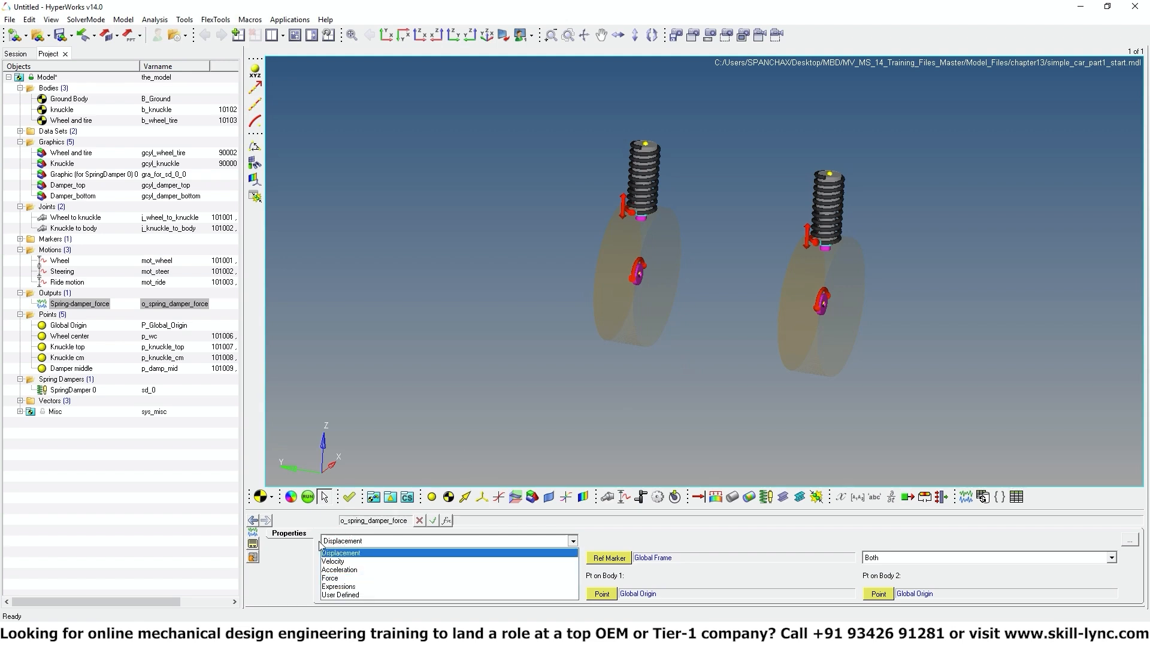
{"action": "left_click", "coordinate": [336, 578]}
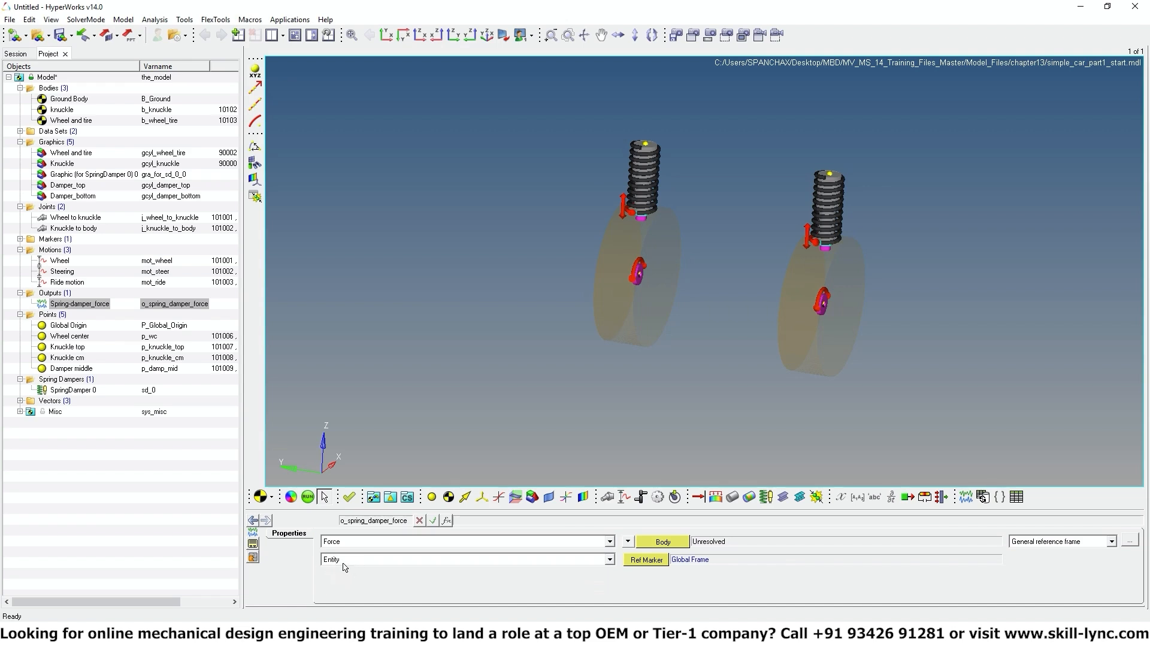
{"action": "left_click", "coordinate": [628, 542]}
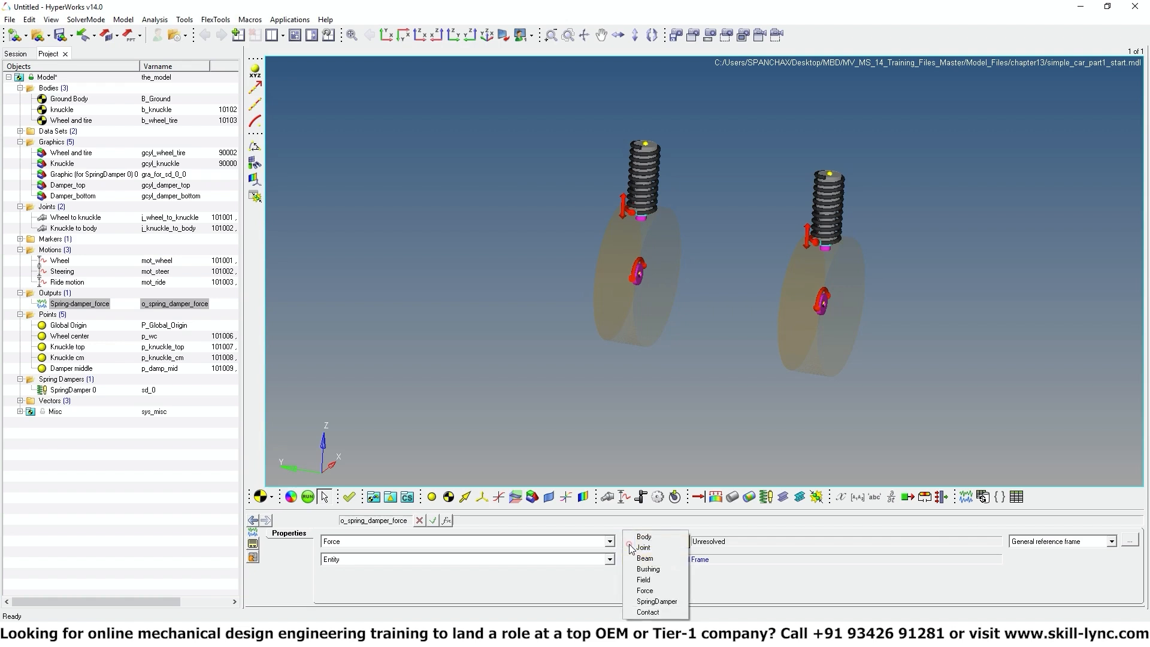
{"action": "left_click", "coordinate": [651, 601]}
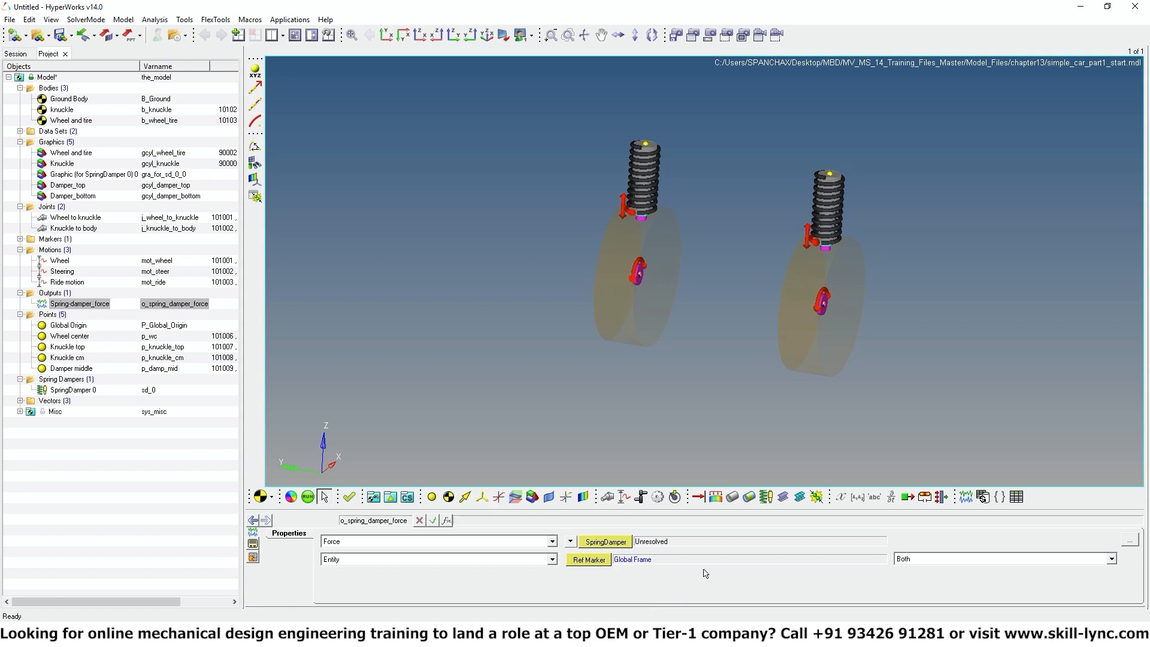
{"action": "left_click", "coordinate": [617, 542]}
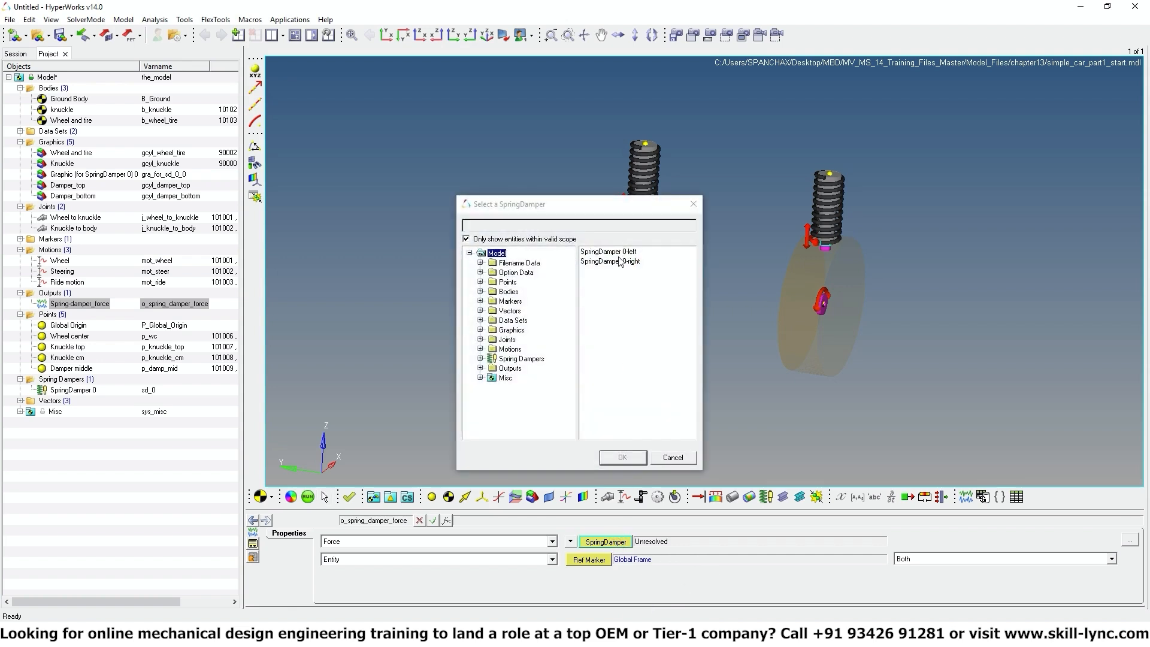
{"action": "left_click", "coordinate": [619, 252]}
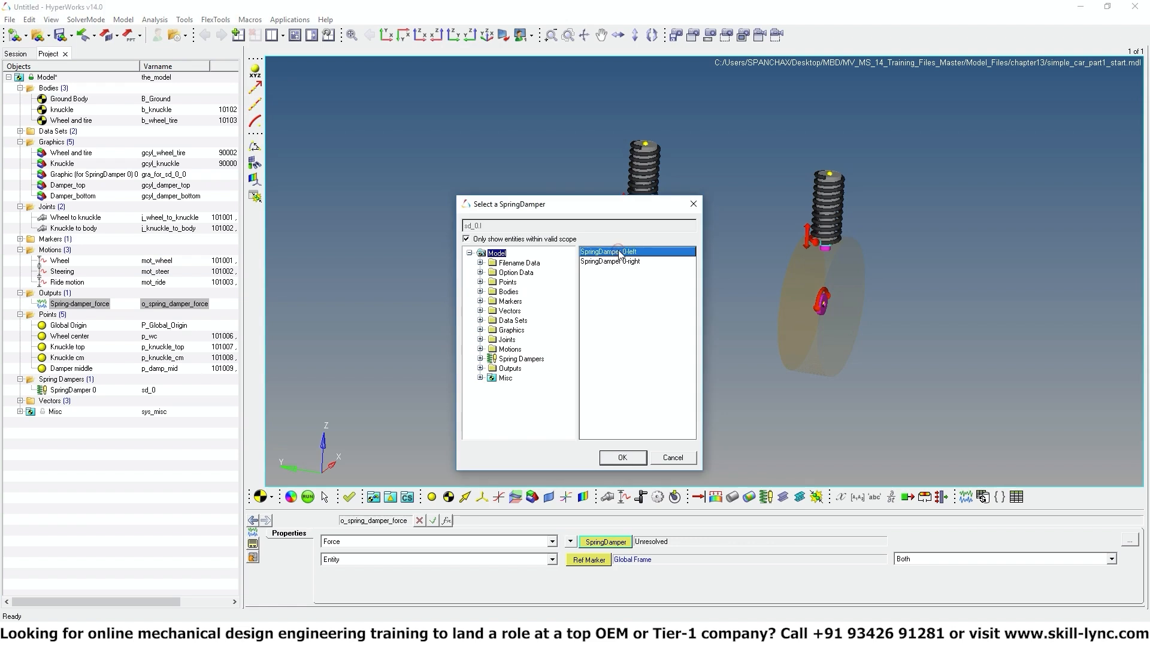
{"action": "left_click", "coordinate": [623, 458]}
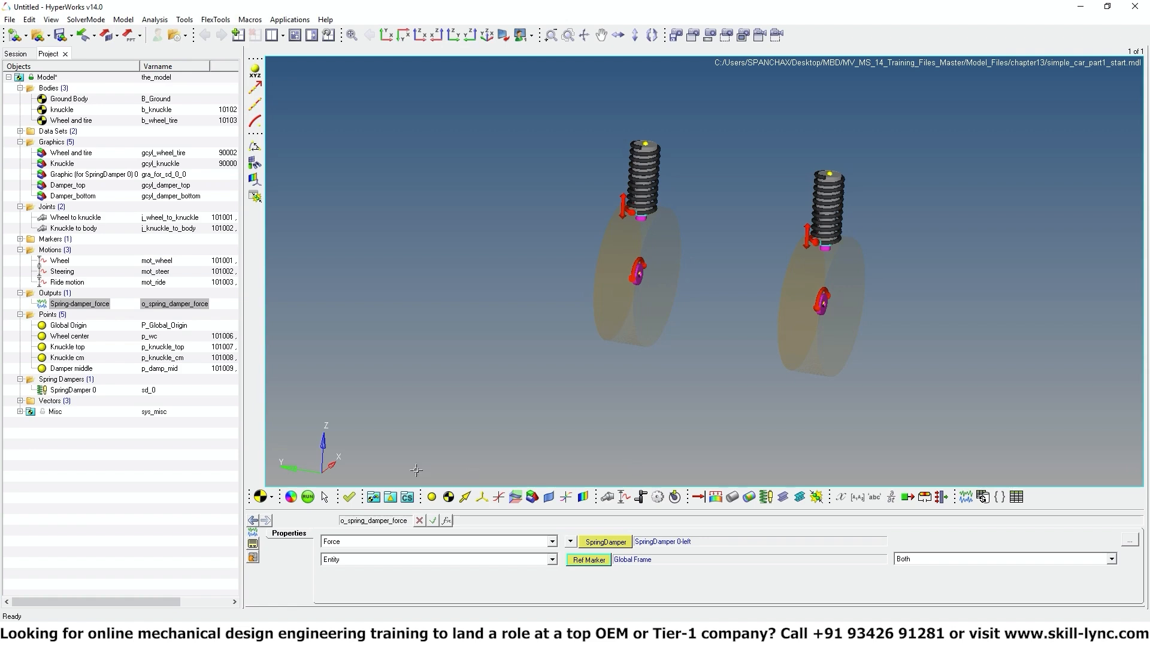
Save and run the current model as a transient MotionSolve simulation, closing the solver and message windows at completion.
{"action": "left_click", "coordinate": [308, 497]}
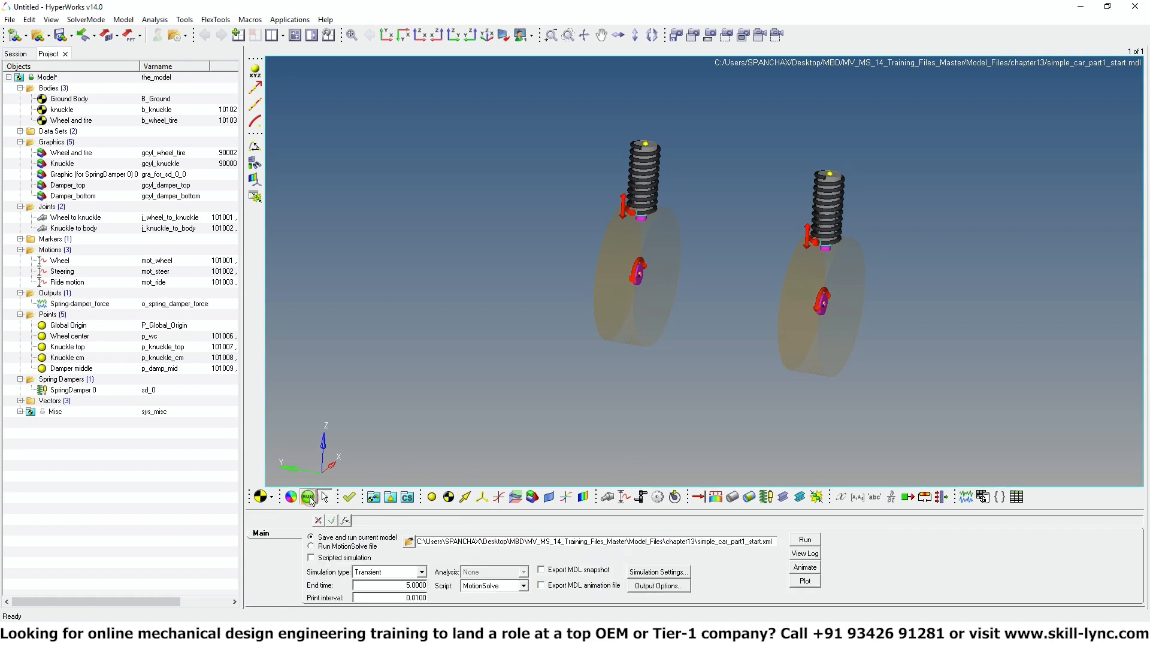
{"action": "left_click", "coordinate": [805, 540]}
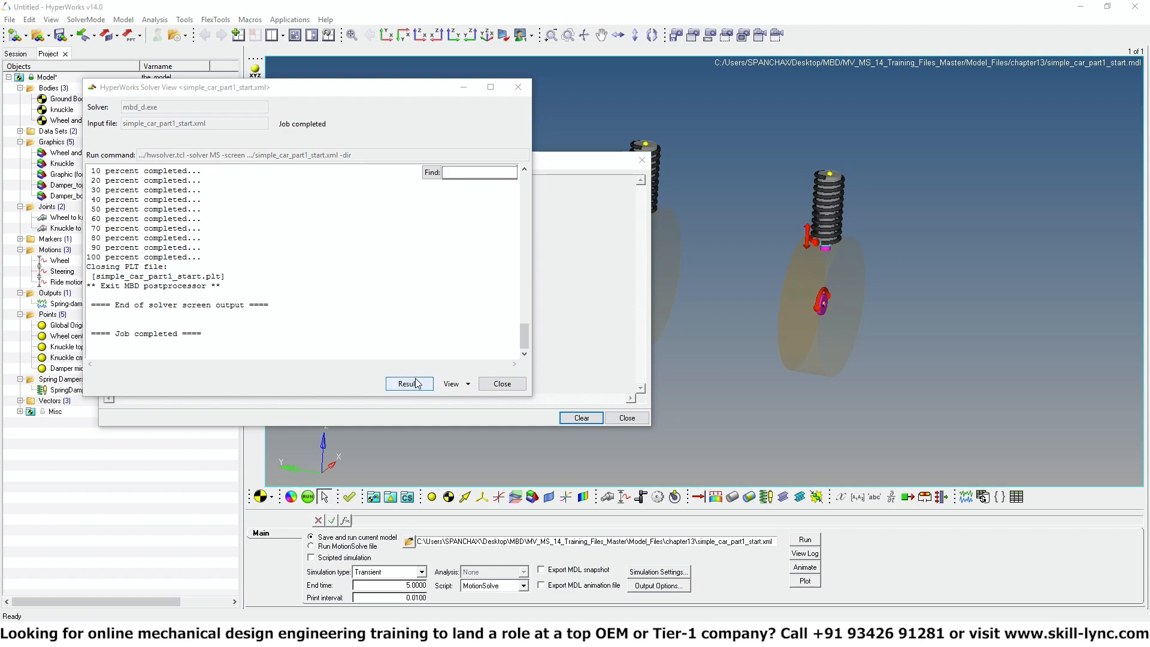
{"action": "left_click", "coordinate": [503, 383]}
{"action": "left_click", "coordinate": [621, 417]}
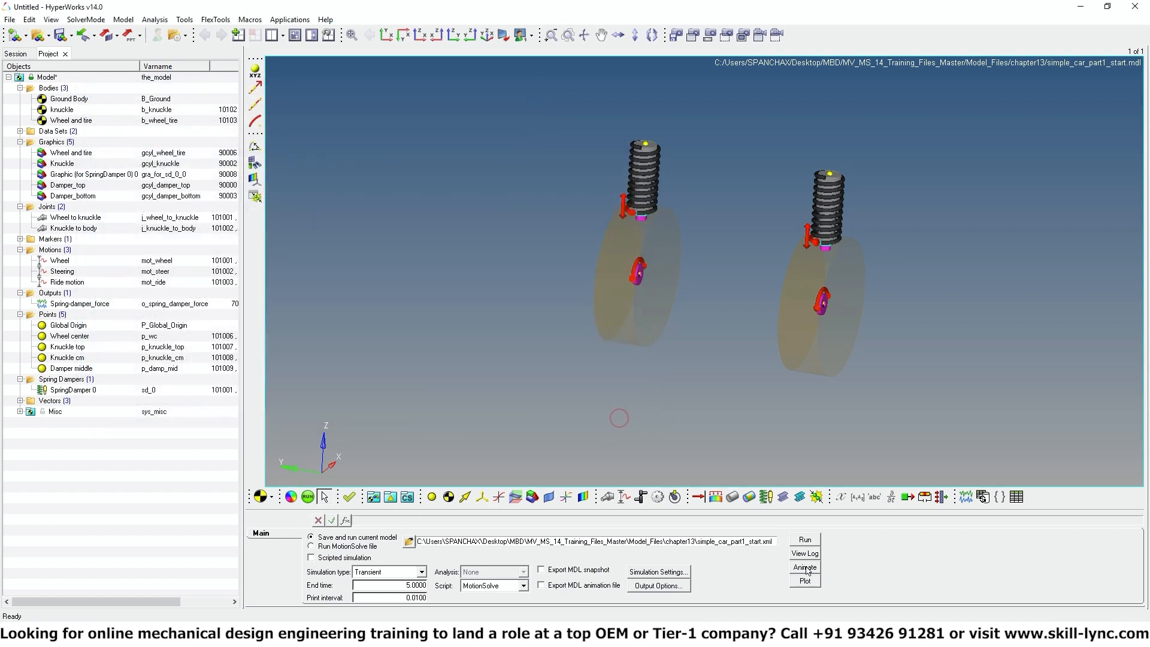
Load the simulation animation with the result file refreshed, and play and pause the wheel and spring motion.
{"action": "left_click", "coordinate": [804, 567]}
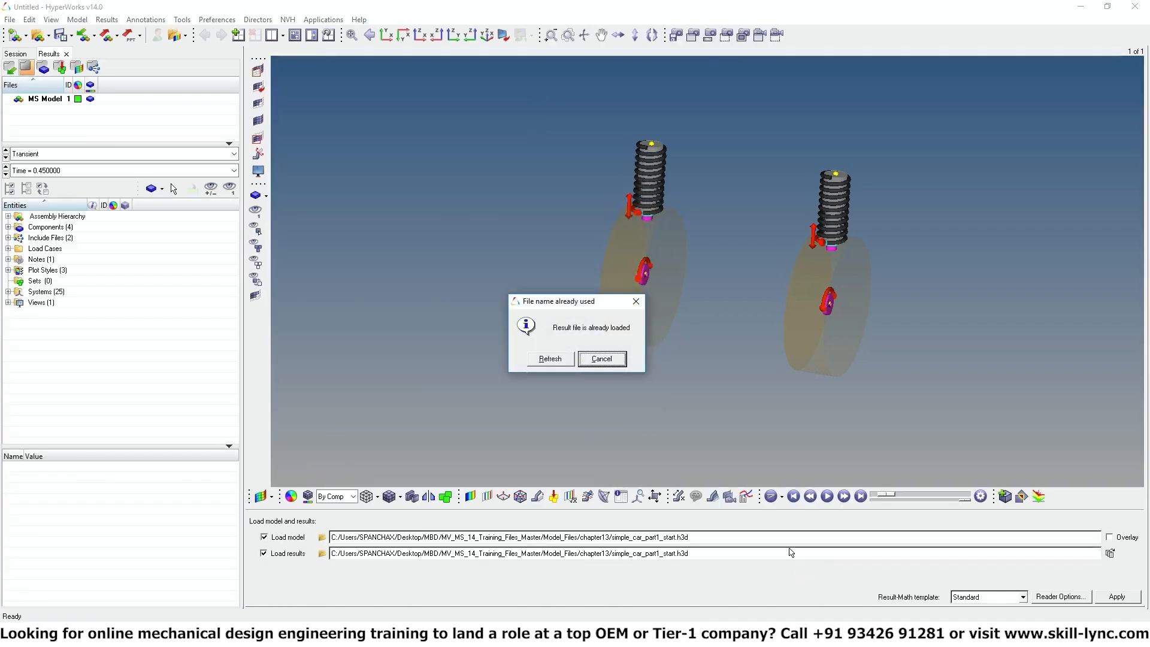
{"action": "left_click", "coordinate": [552, 358]}
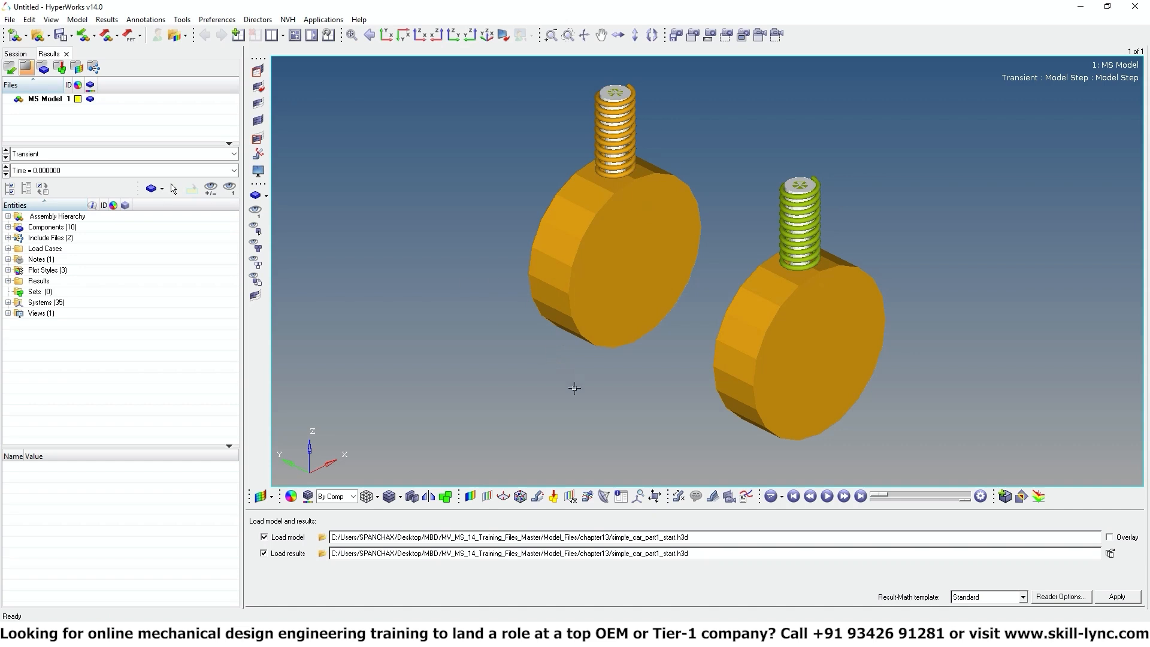
{"action": "mouse_move", "coordinate": [643, 439]}
{"action": "left_mouse_down", "text": "ctrl"}
{"action": "mouse_move", "coordinate": [655, 424]}
{"action": "mouse_move", "coordinate": [499, 331]}
{"action": "left_mouse_up", "text": "ctrl"}
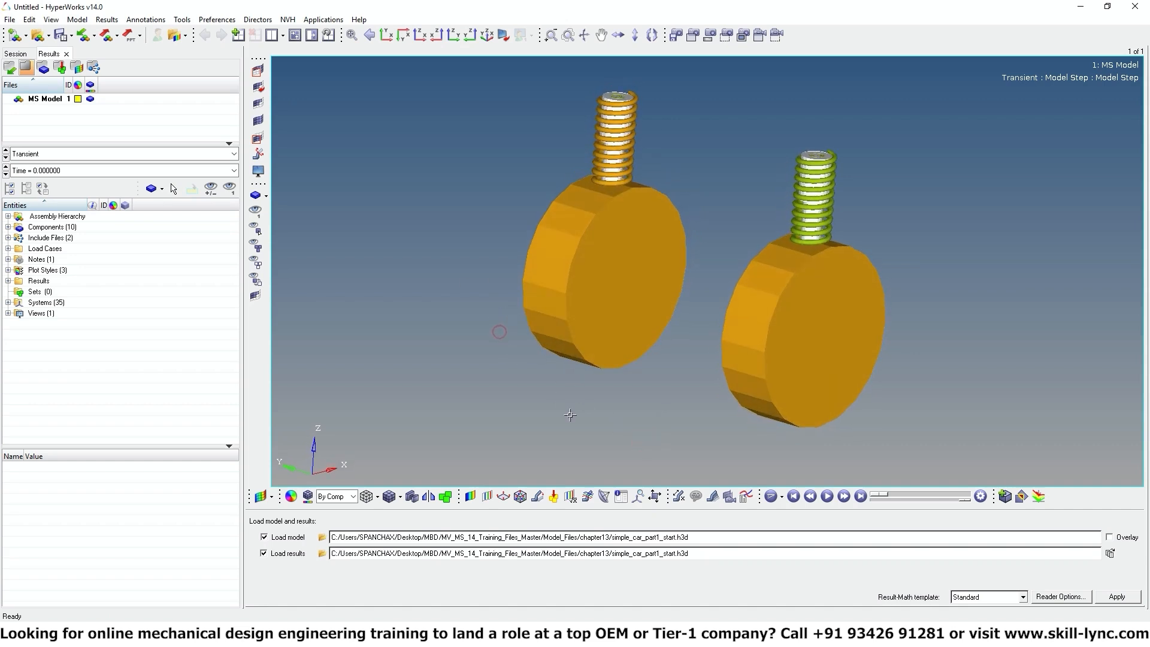
{"action": "left_click", "coordinate": [826, 496]}
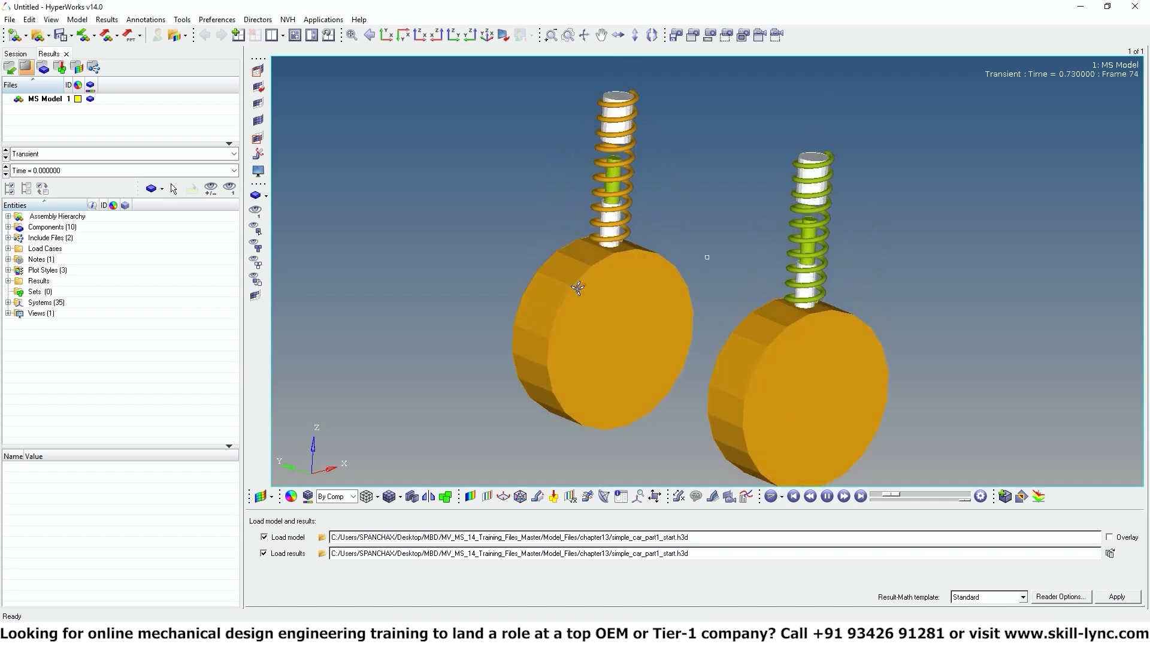
{"action": "mouse_move", "coordinate": [555, 317]}
{"action": "left_mouse_down", "text": "ctrl"}
{"action": "mouse_move", "coordinate": [804, 318]}
{"action": "mouse_move", "coordinate": [601, 301]}
{"action": "left_mouse_up", "text": "ctrl"}
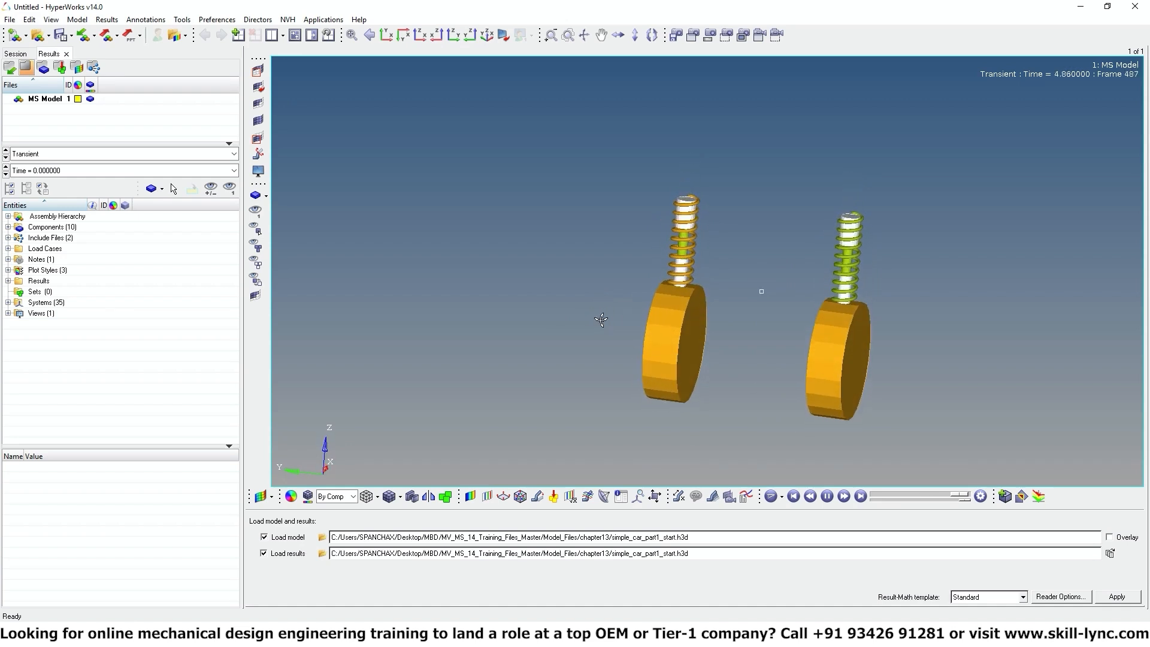
{"action": "mouse_move", "coordinate": [601, 318]}
{"action": "left_mouse_down", "text": "ctrl"}
{"action": "mouse_move", "coordinate": [567, 323]}
{"action": "mouse_move", "coordinate": [643, 399]}
{"action": "left_mouse_up", "text": "ctrl"}
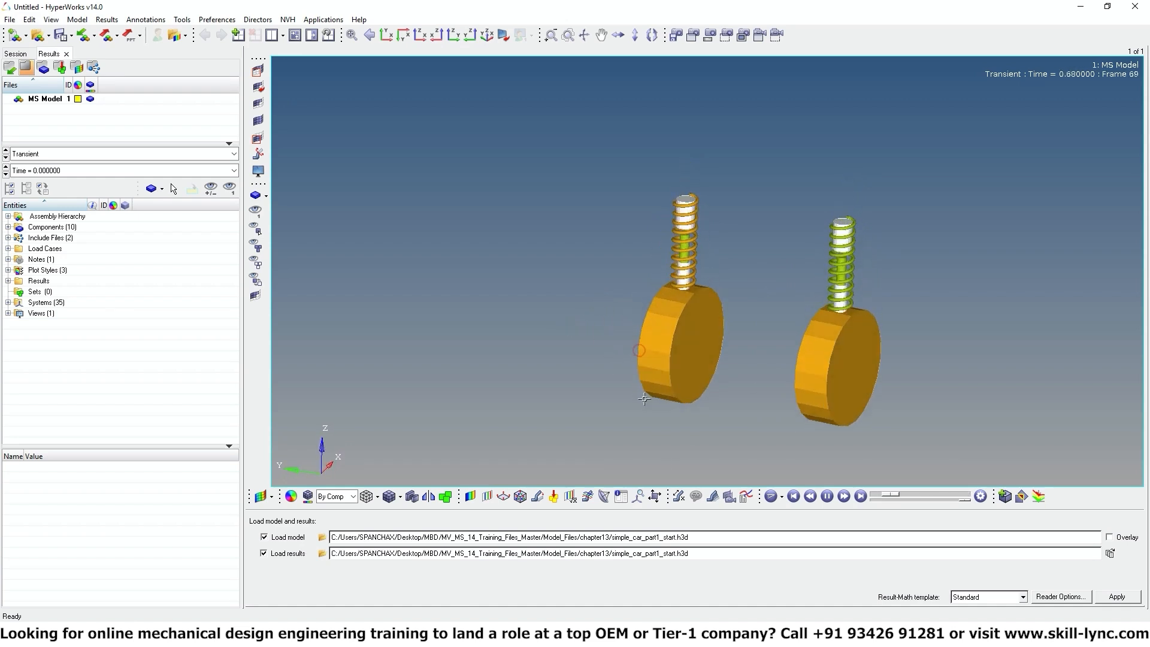
{"action": "left_click", "coordinate": [827, 496]}
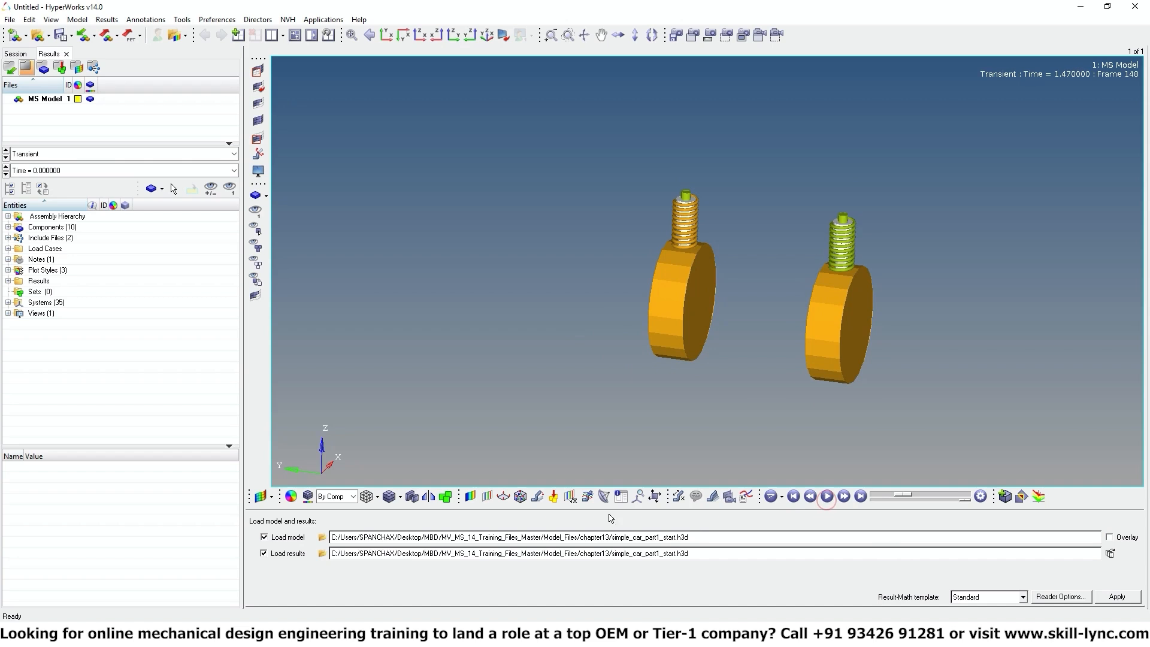
Plot the Force vectors for X, Y, Z and X+Y+Z, scaled By Magnitude with a factor of 1, and animate them.
{"action": "left_click", "coordinate": [503, 497]}
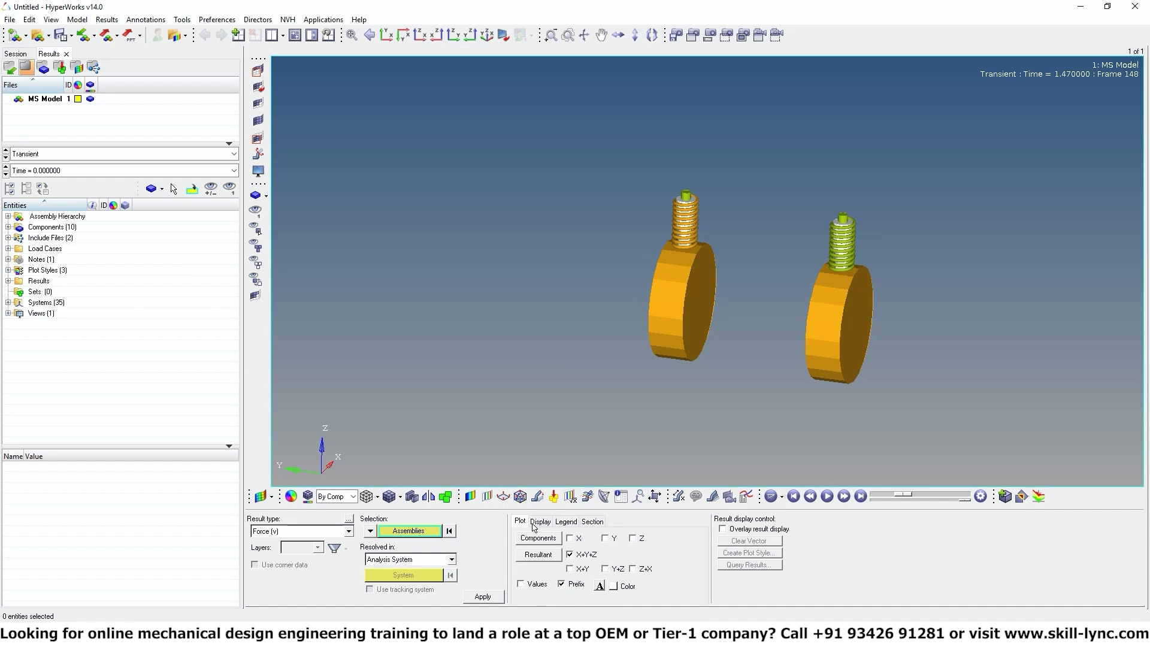
{"action": "left_click", "coordinate": [604, 537]}
{"action": "left_click", "coordinate": [632, 538]}
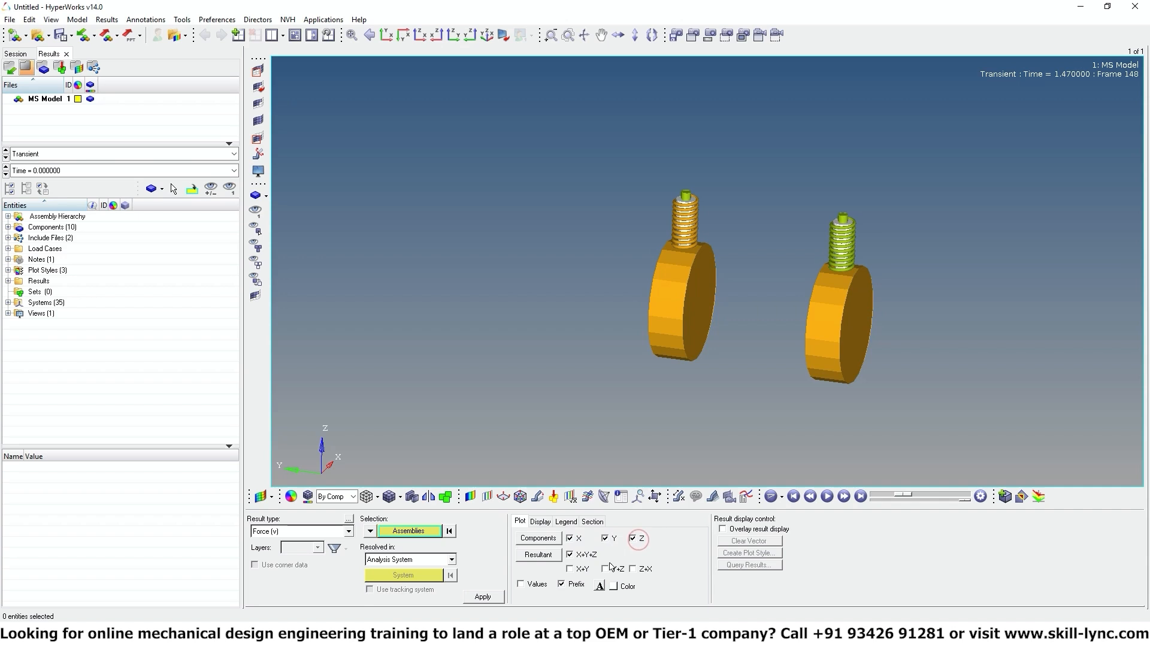
{"action": "left_click", "coordinate": [542, 522]}
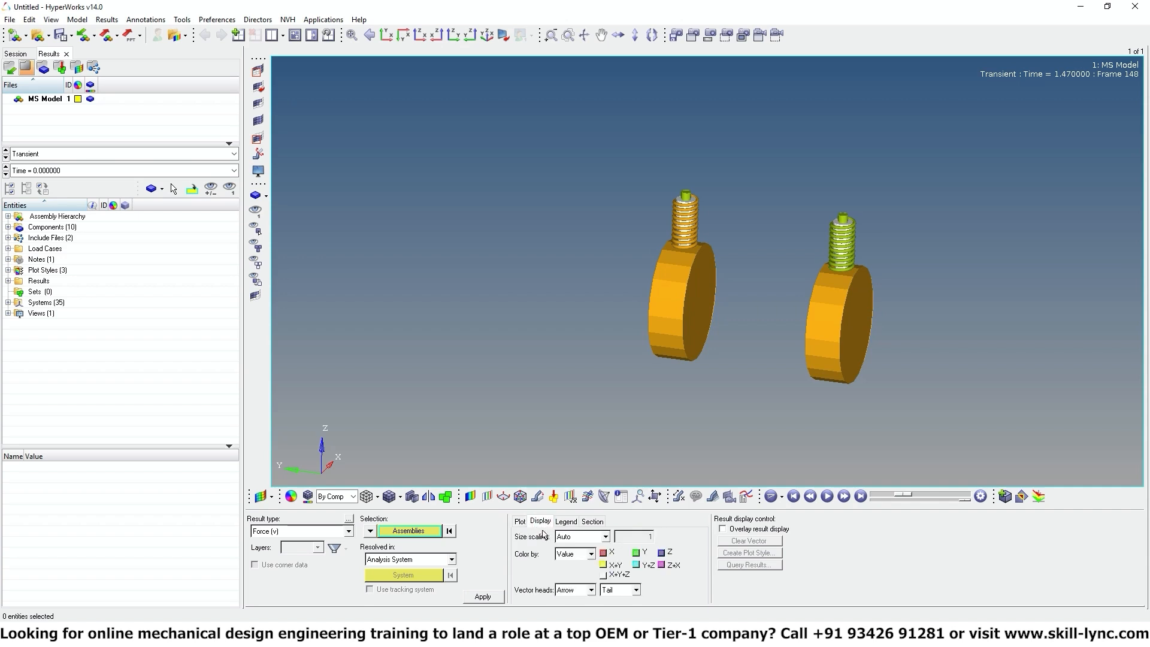
{"action": "left_click", "coordinate": [580, 537]}
{"action": "left_click", "coordinate": [572, 556]}
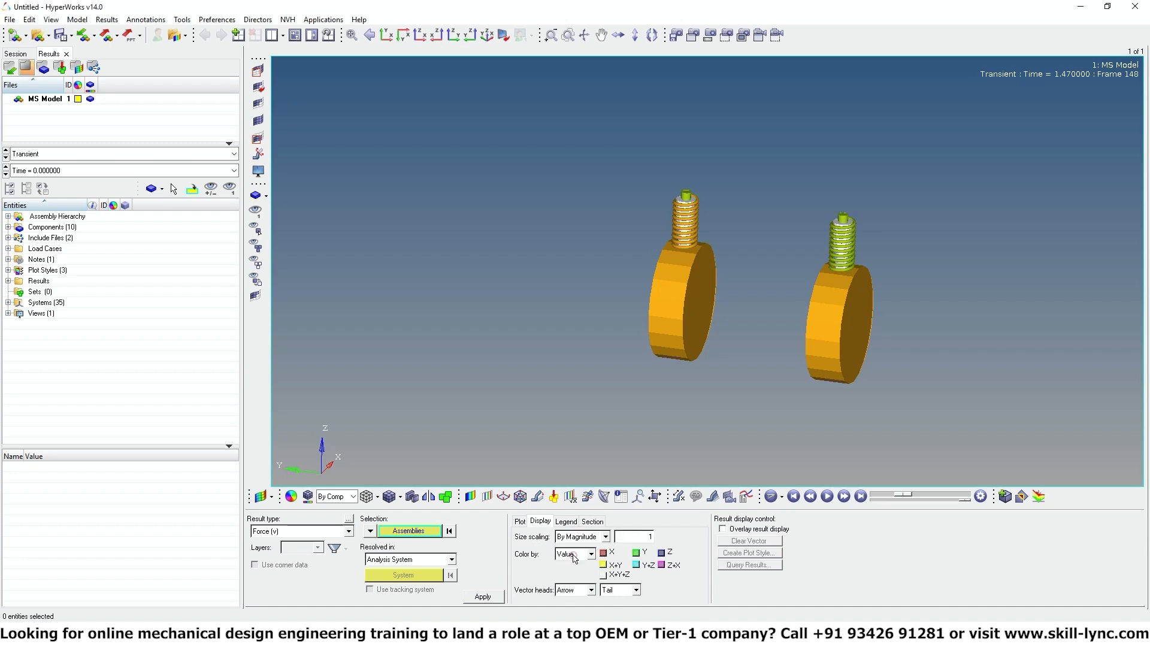
{"action": "double_click", "coordinate": [640, 536]}
{"action": "left_click", "coordinate": [484, 597]}
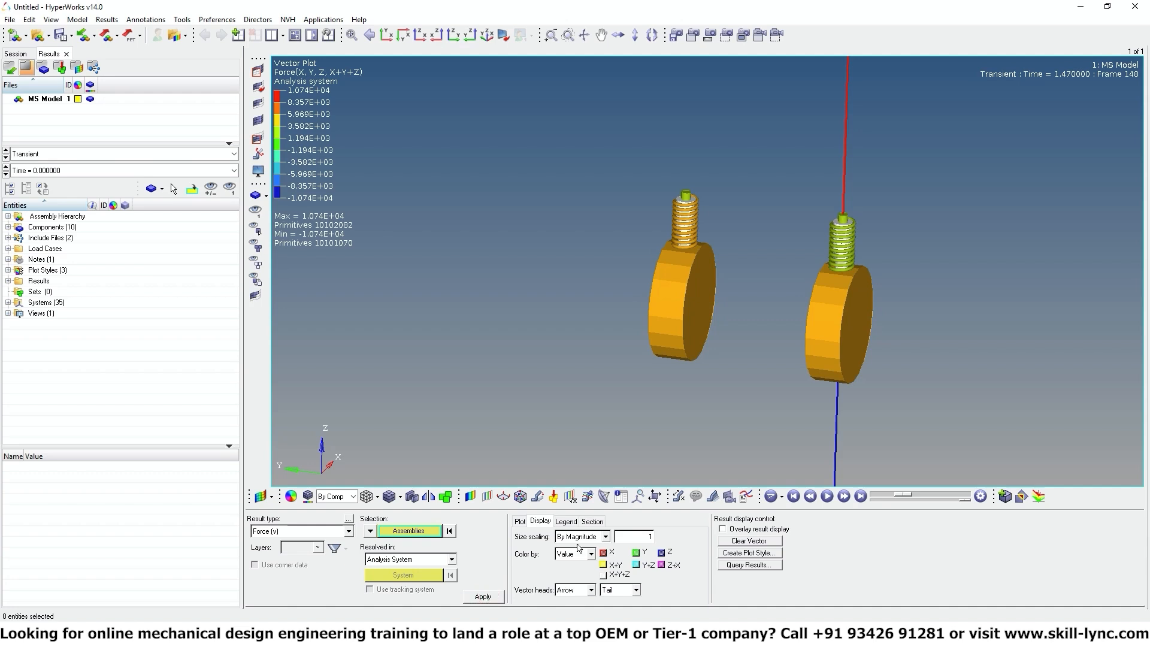
{"action": "left_click", "coordinate": [827, 496]}
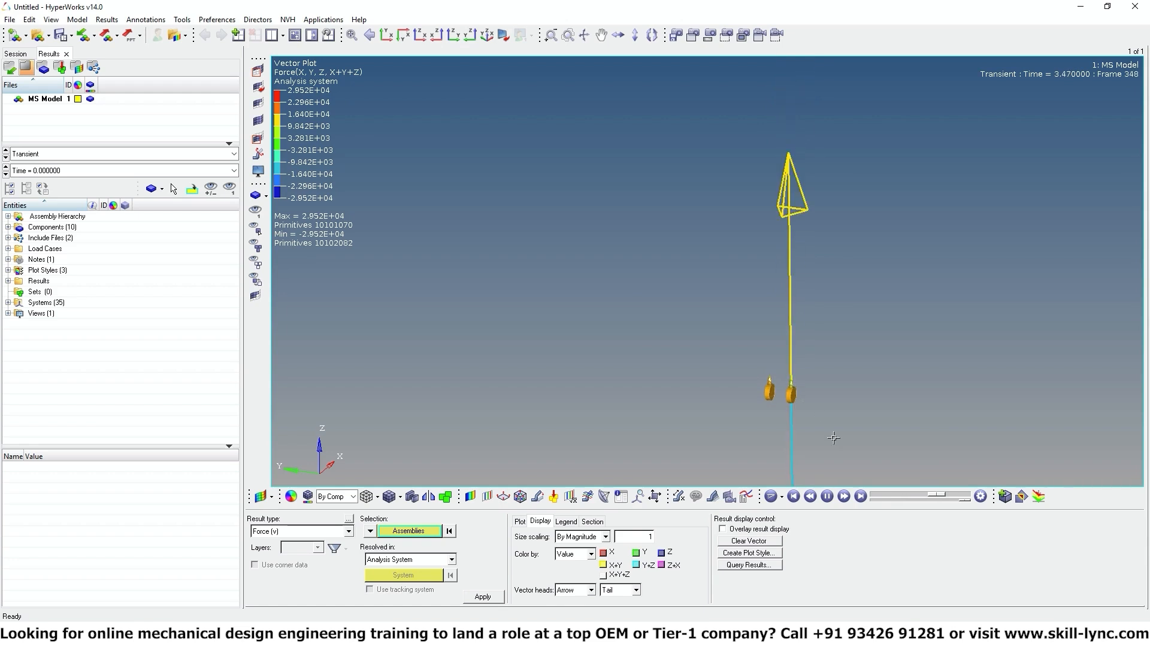
{"action": "left_click", "coordinate": [829, 495]}
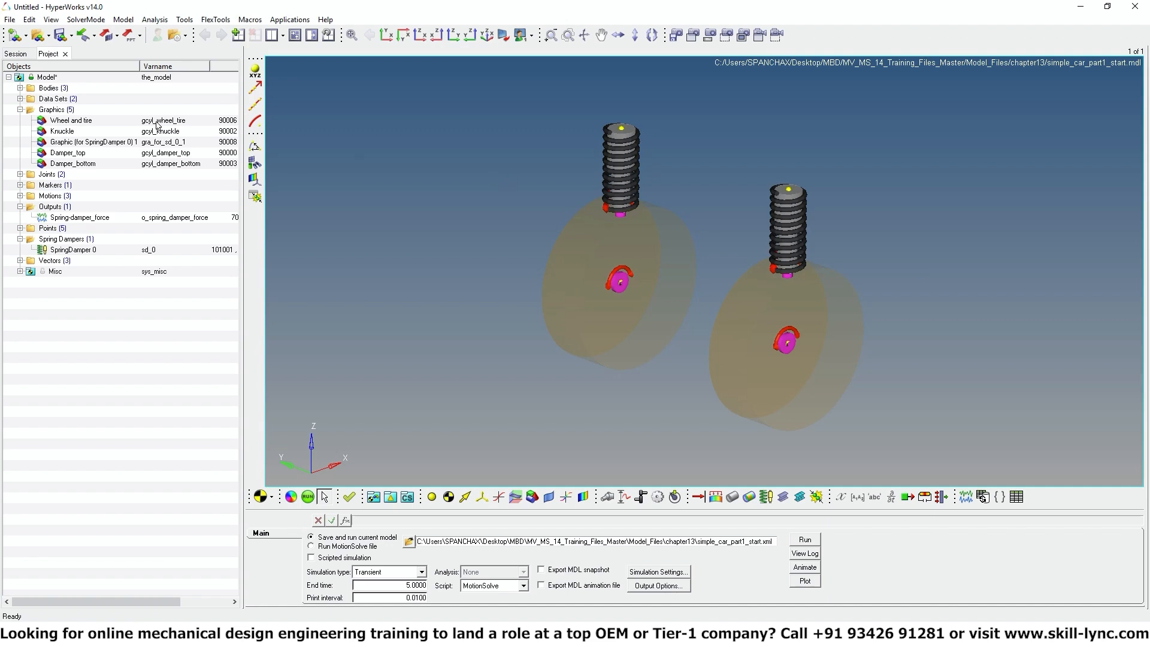
Add a system under the Model with the variable sys_simple_susp, the label Simple suspension and a definition name using simple_susp.
{"action": "left_click", "coordinate": [46, 79]}
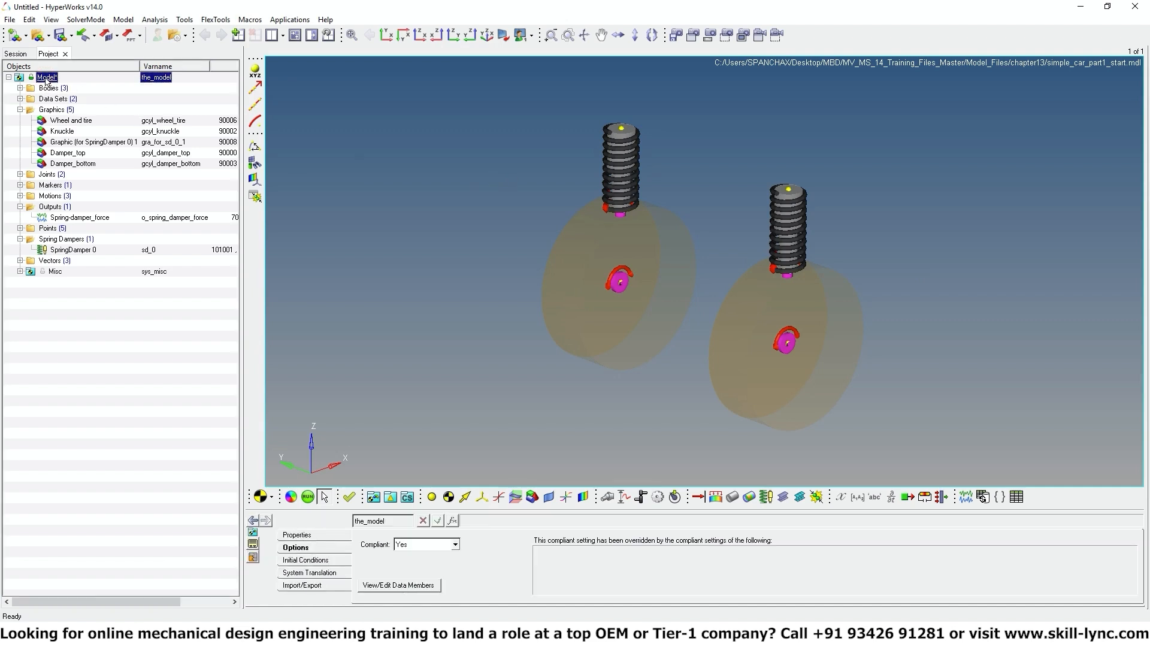
{"action": "right_click", "coordinate": [47, 81]}
{"action": "mouse_move", "coordinate": [71, 185]}
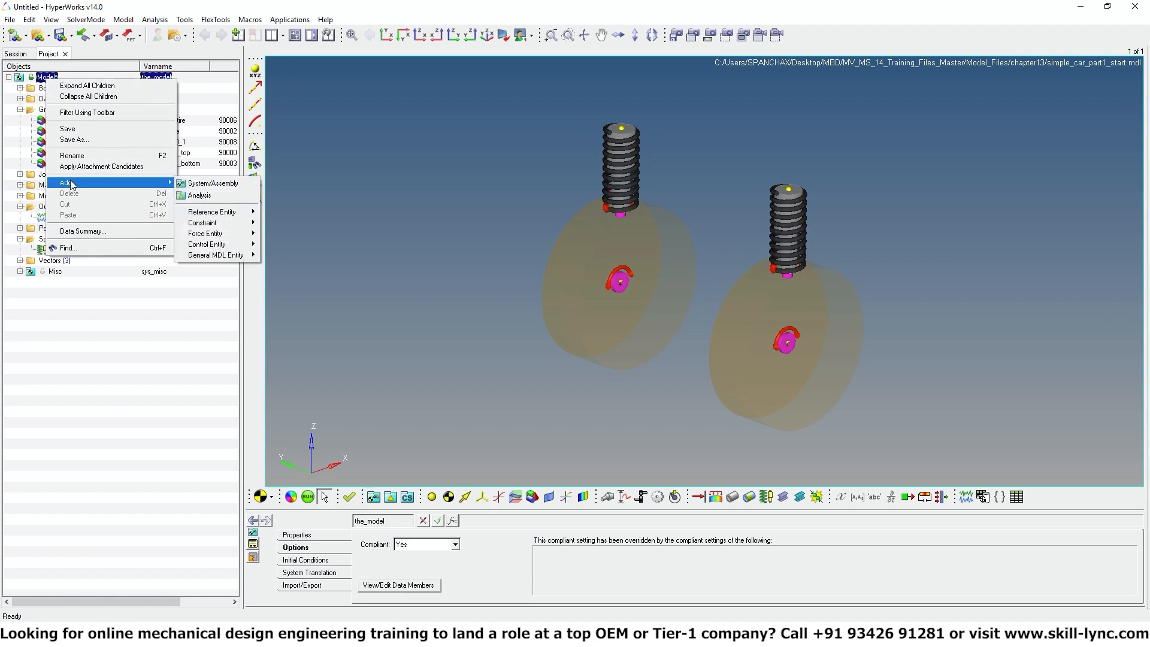
{"action": "left_click", "coordinate": [196, 184]}
{"action": "left_click", "coordinate": [535, 209]}
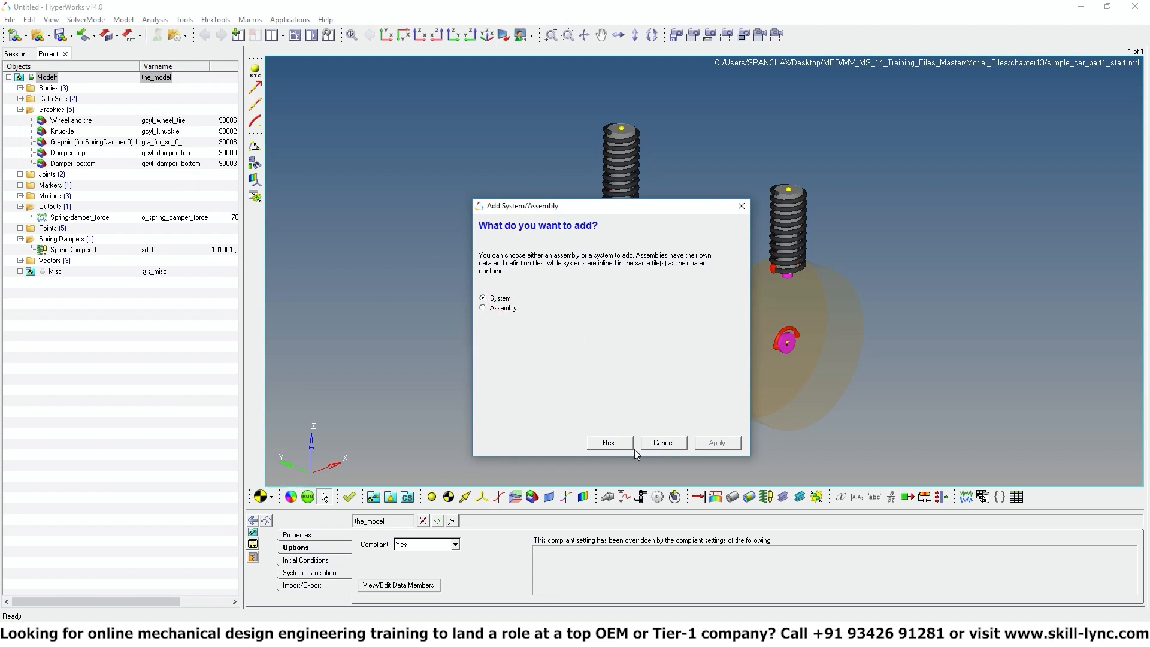
{"action": "left_click", "coordinate": [609, 442]}
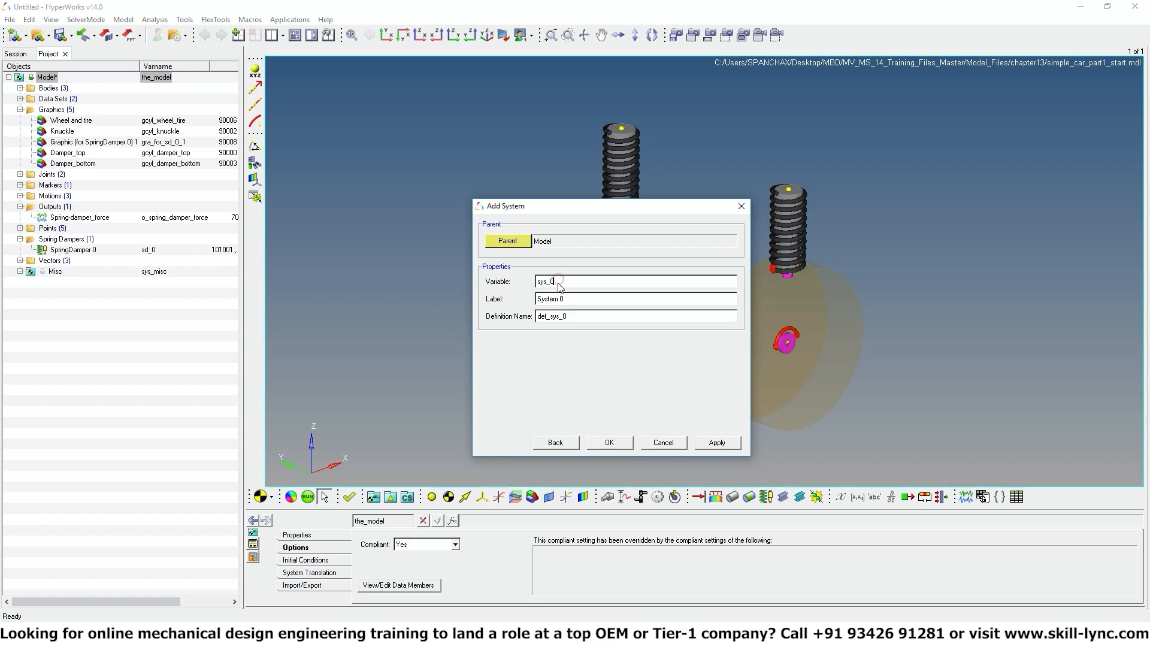
{"action": "key", "text": "BackSpace"}
{"action": "left_click", "coordinate": [577, 300]}
{"action": "type", "text": "Simple suspension"}
{"action": "left_click", "coordinate": [579, 317]}
{"action": "type", "text": "simple_susp"}
{"action": "left_click", "coordinate": [617, 443]}
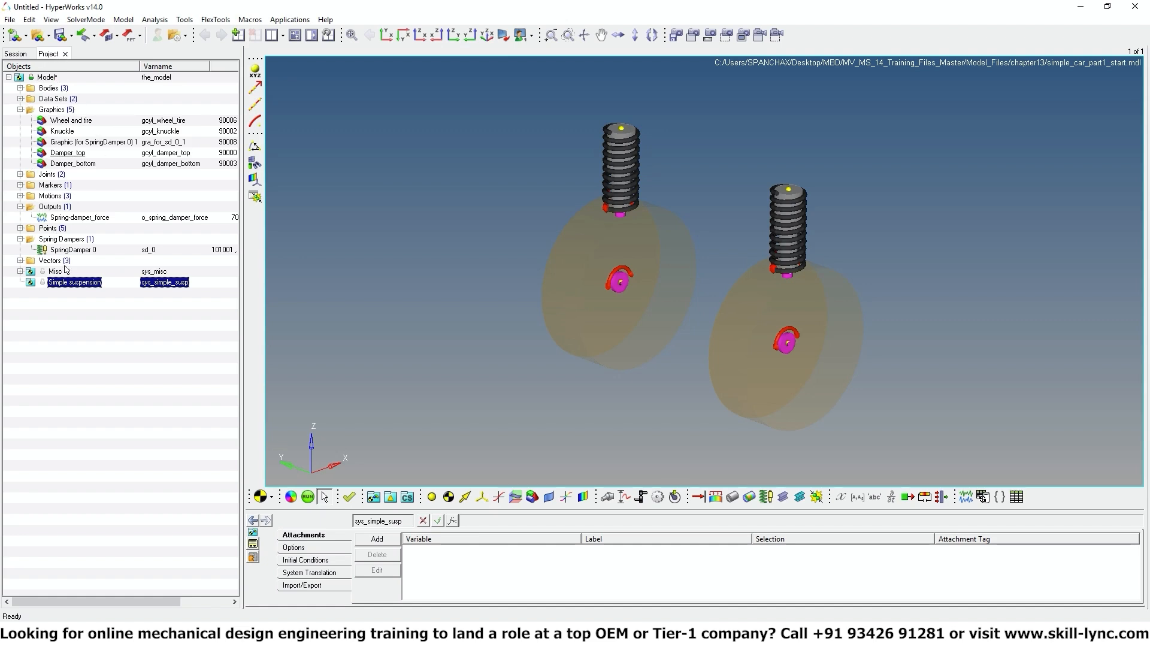
Cut the Bodies, Graphics, Joints, Motions, Outputs, Points and Spring Dampers folders from the top-level model.
{"action": "left_click", "coordinate": [20, 110]}
{"action": "left_click", "coordinate": [20, 153]}
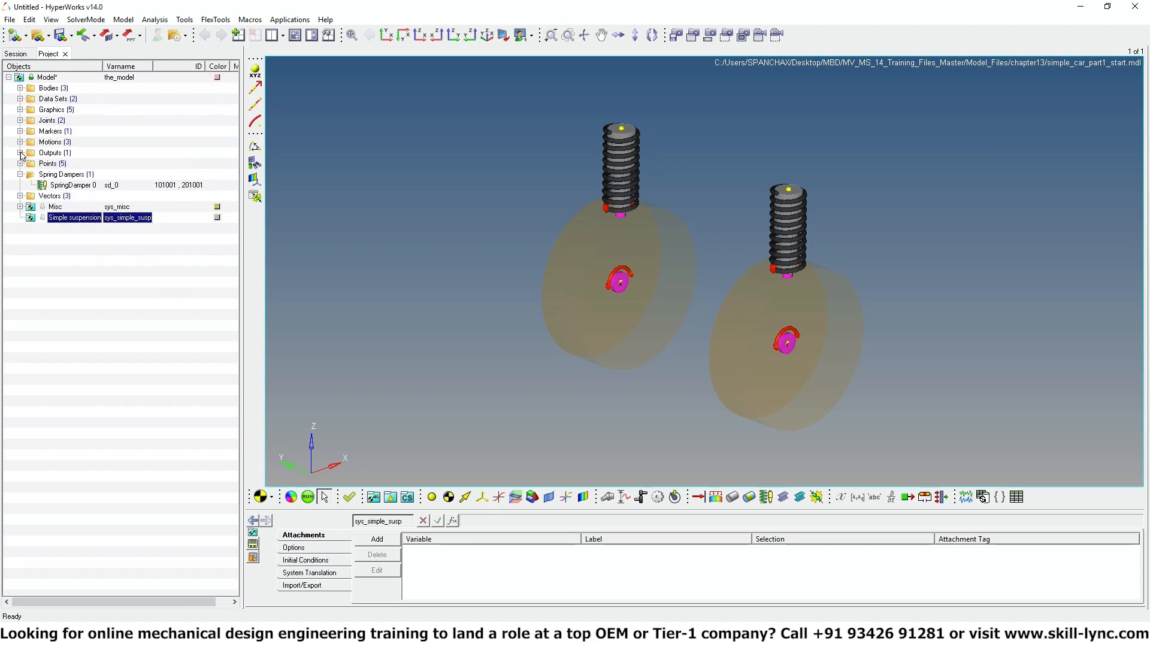
{"action": "left_click", "coordinate": [20, 174]}
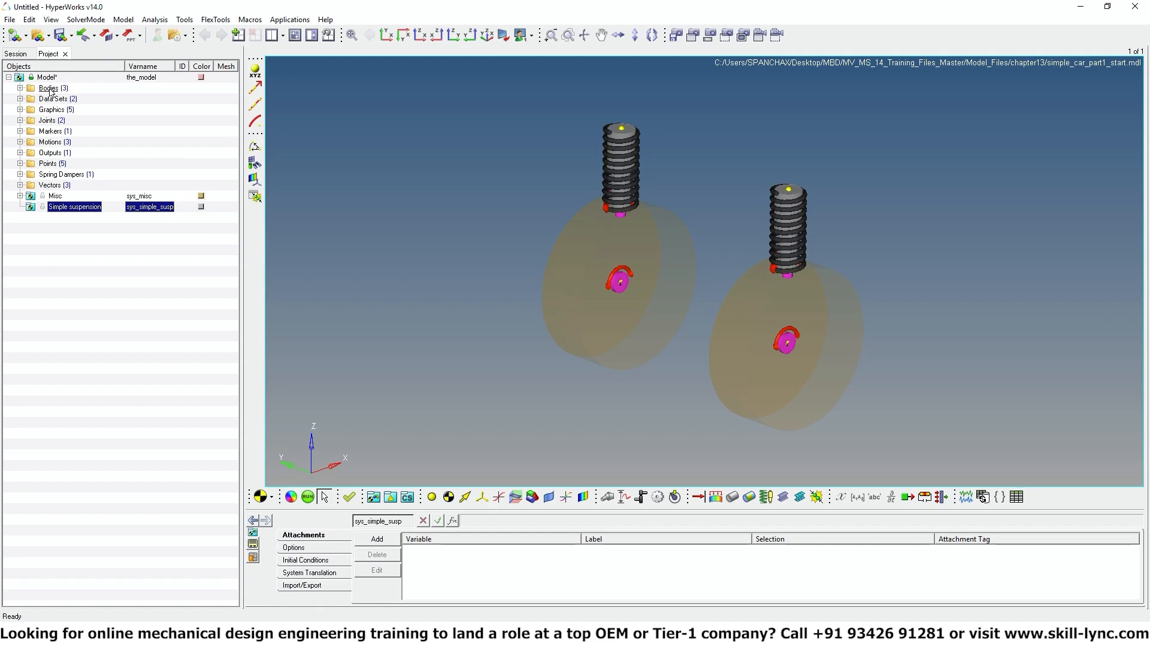
{"action": "left_click", "coordinate": [103, 121]}
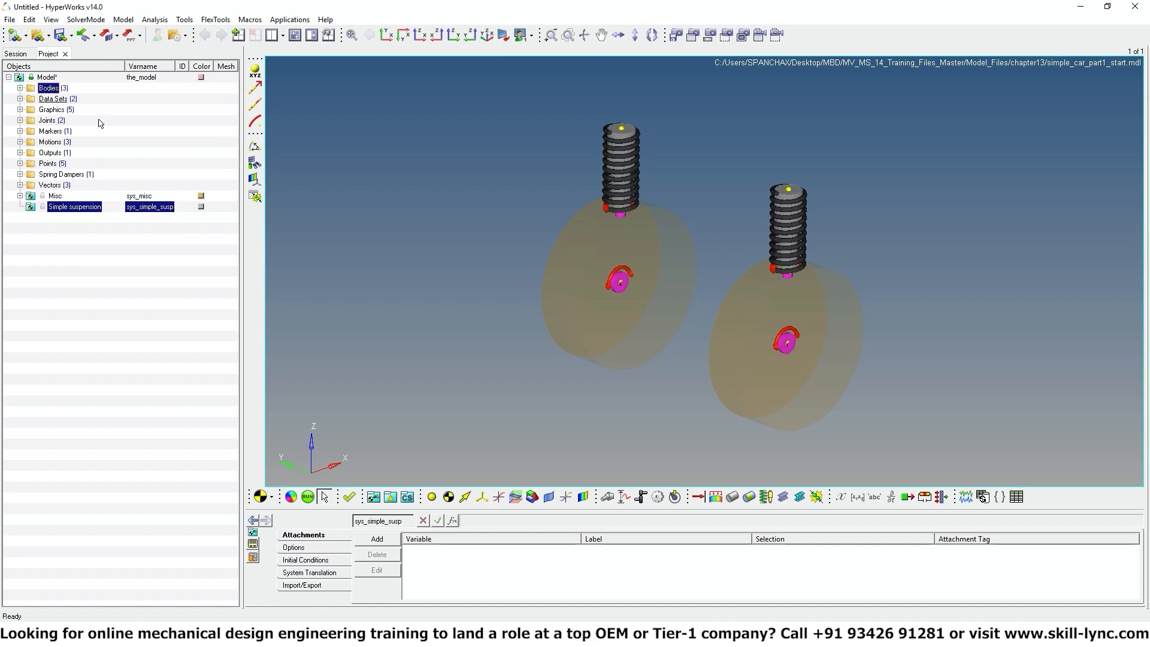
{"action": "left_click", "coordinate": [49, 88]}
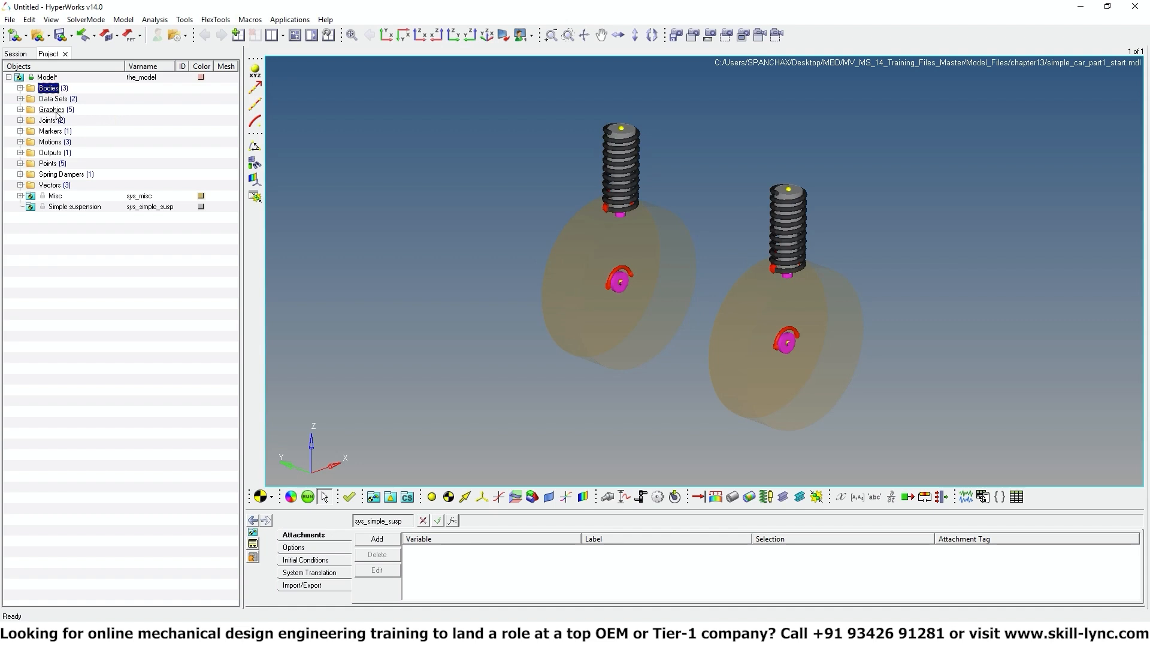
{"action": "left_click", "coordinate": [53, 110], "text": "ctrl"}
{"action": "left_click", "coordinate": [49, 120], "text": "ctrl"}
{"action": "left_click", "coordinate": [54, 146], "text": "ctrl"}
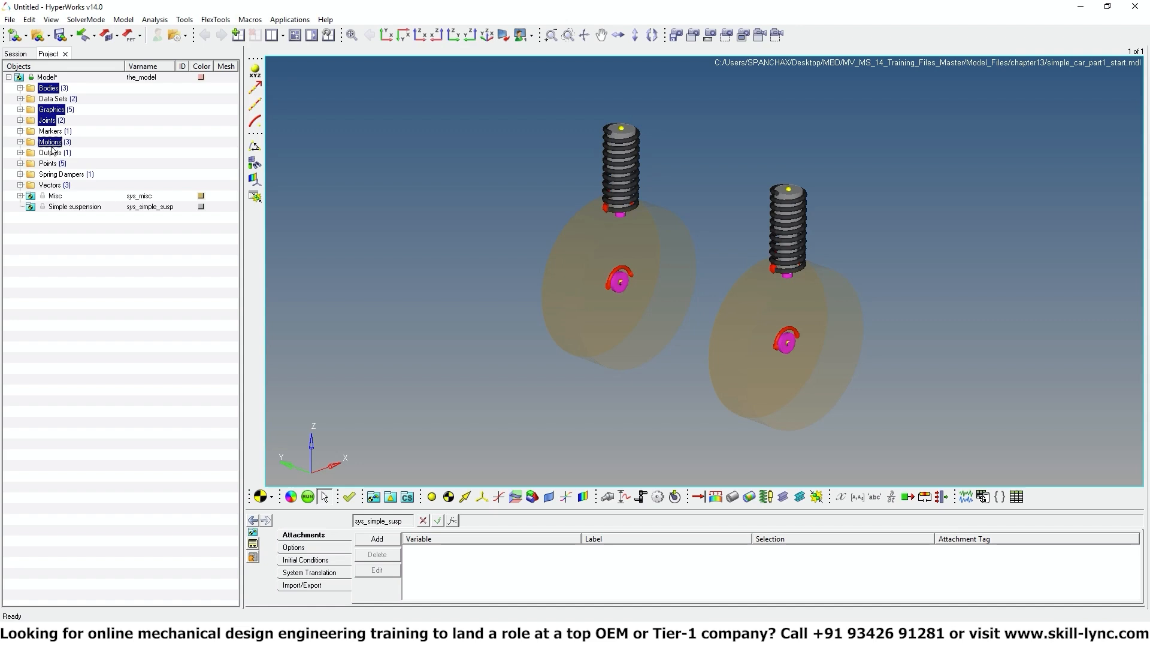
{"action": "left_click", "coordinate": [48, 154], "text": "ctrl"}
{"action": "left_click", "coordinate": [48, 164], "text": "ctrl"}
{"action": "left_click", "coordinate": [62, 175], "text": "ctrl"}
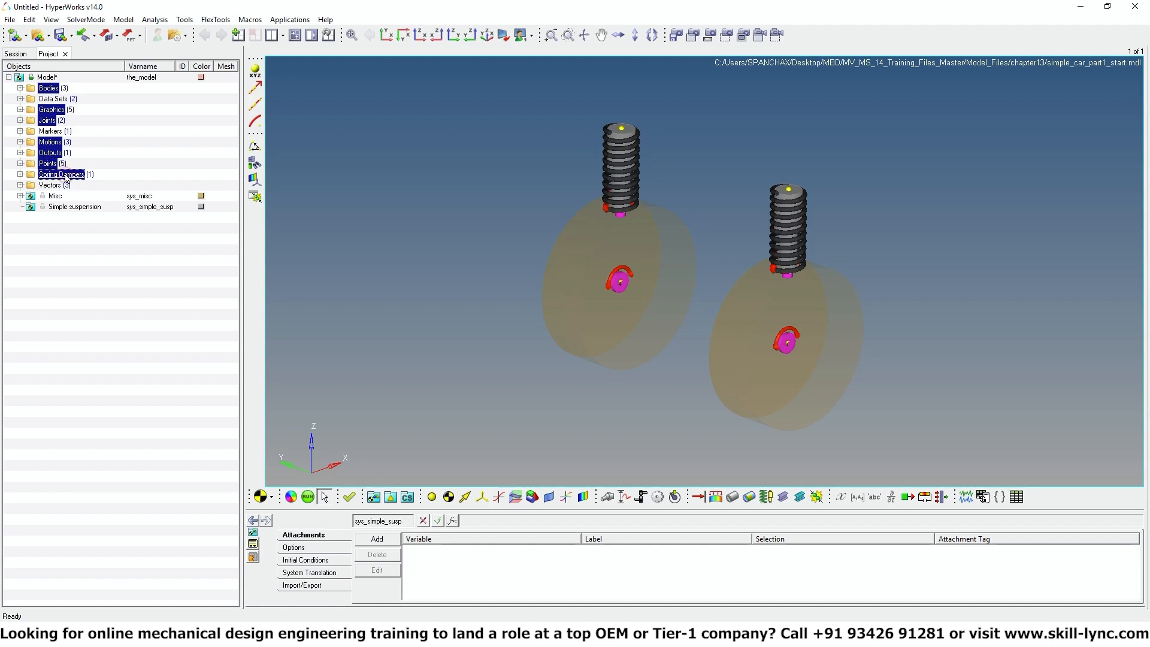
{"action": "right_click", "coordinate": [66, 176]}
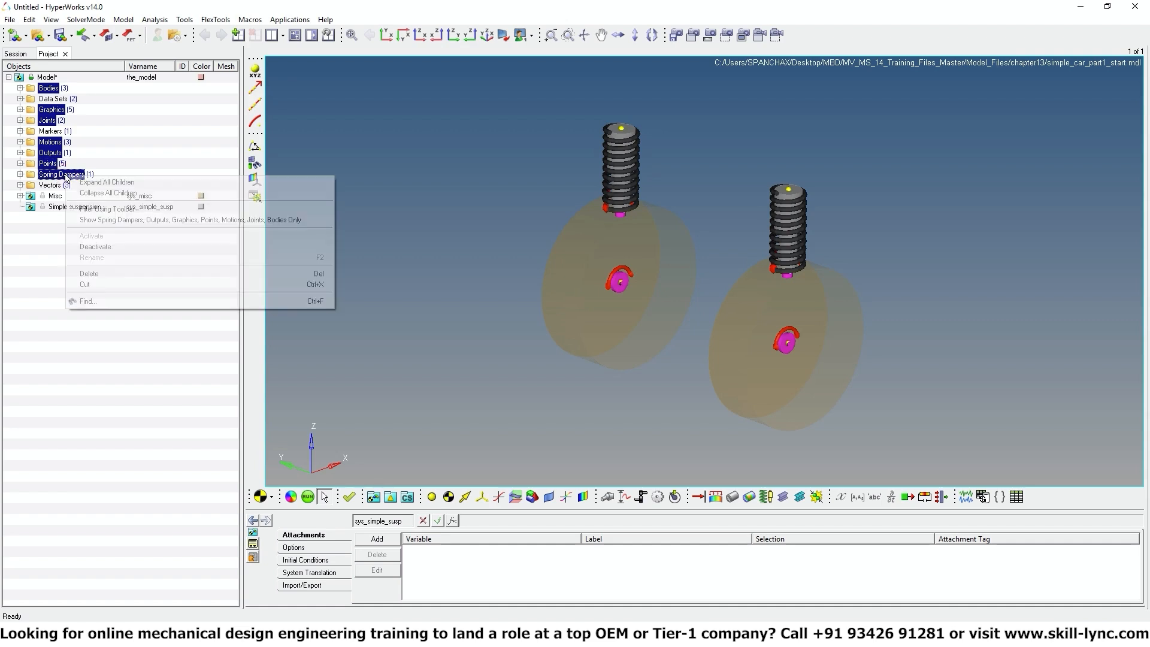
{"action": "left_click", "coordinate": [94, 285]}
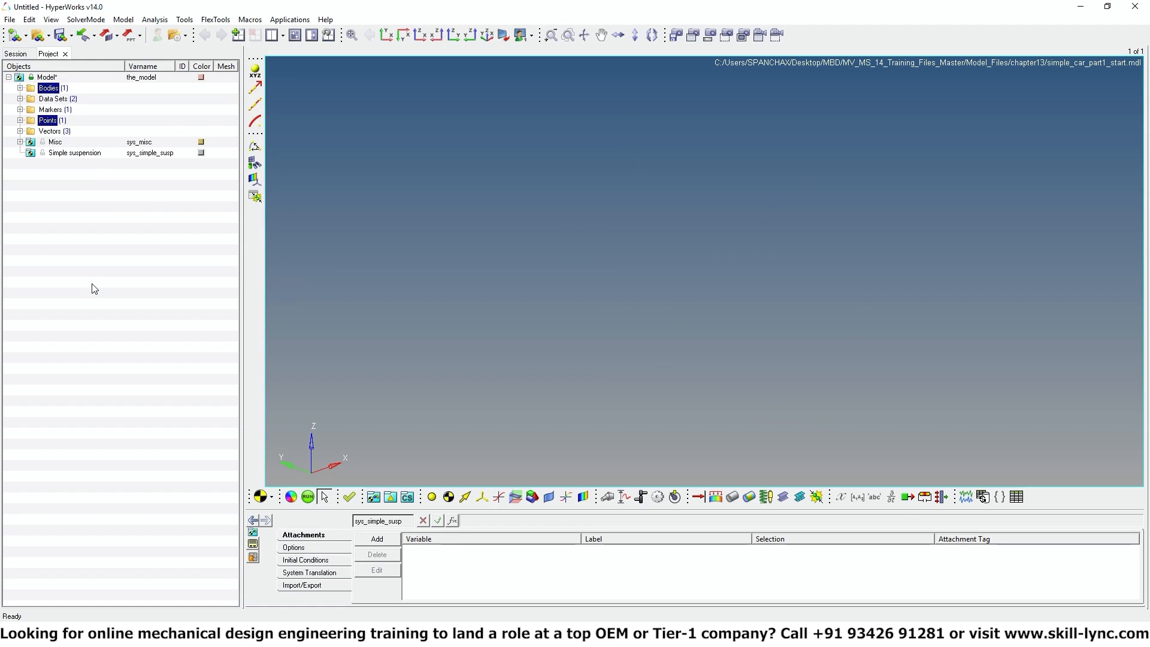
Paste the cut entities into the Simple suspension system.
{"action": "left_click", "coordinate": [67, 153]}
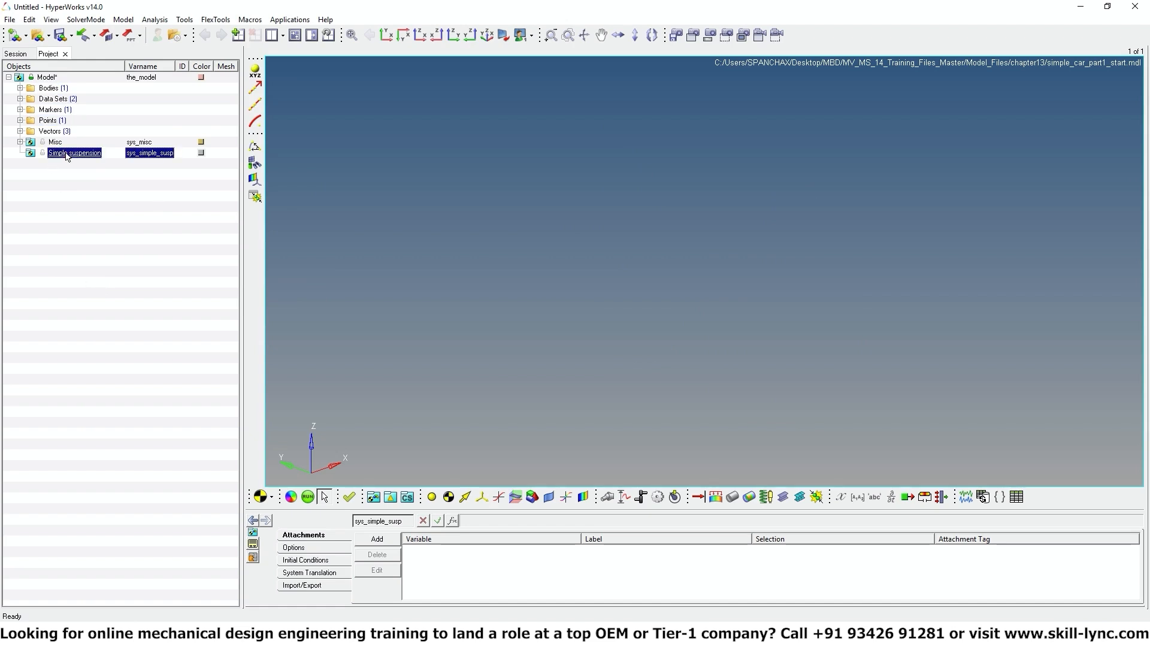
{"action": "right_click", "coordinate": [67, 155]}
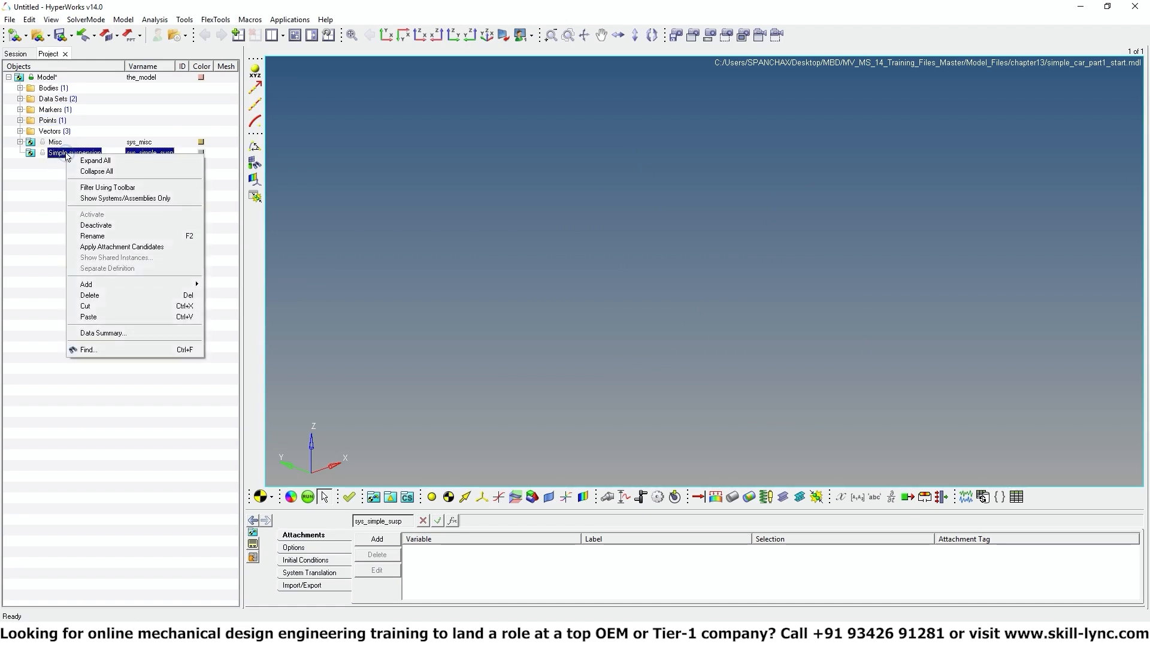
{"action": "left_click", "coordinate": [95, 316]}
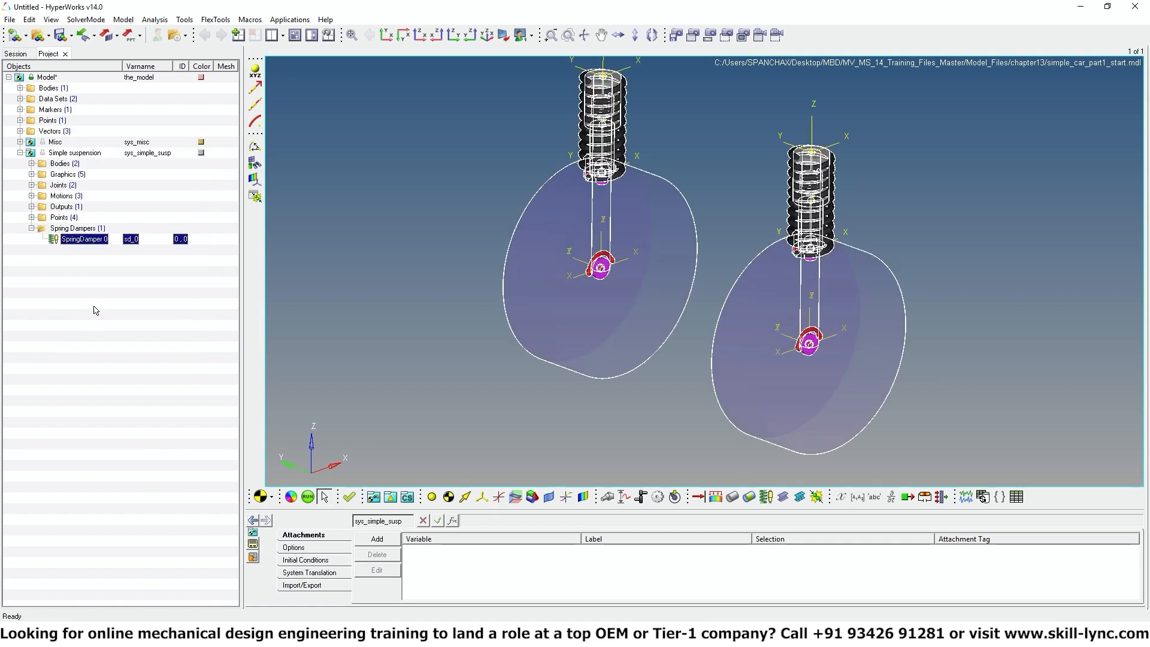
Examine the bodies, graphics, joints, motions and outputs contained in the Simple suspension system.
{"action": "left_click", "coordinate": [75, 153]}
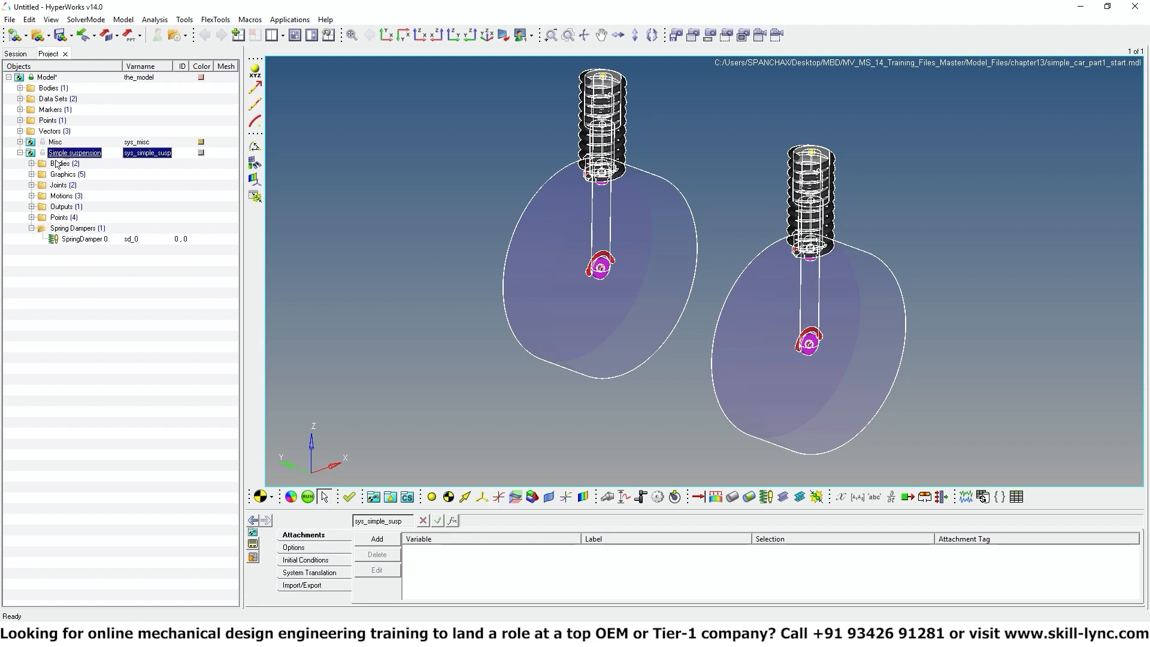
{"action": "left_click", "coordinate": [31, 163]}
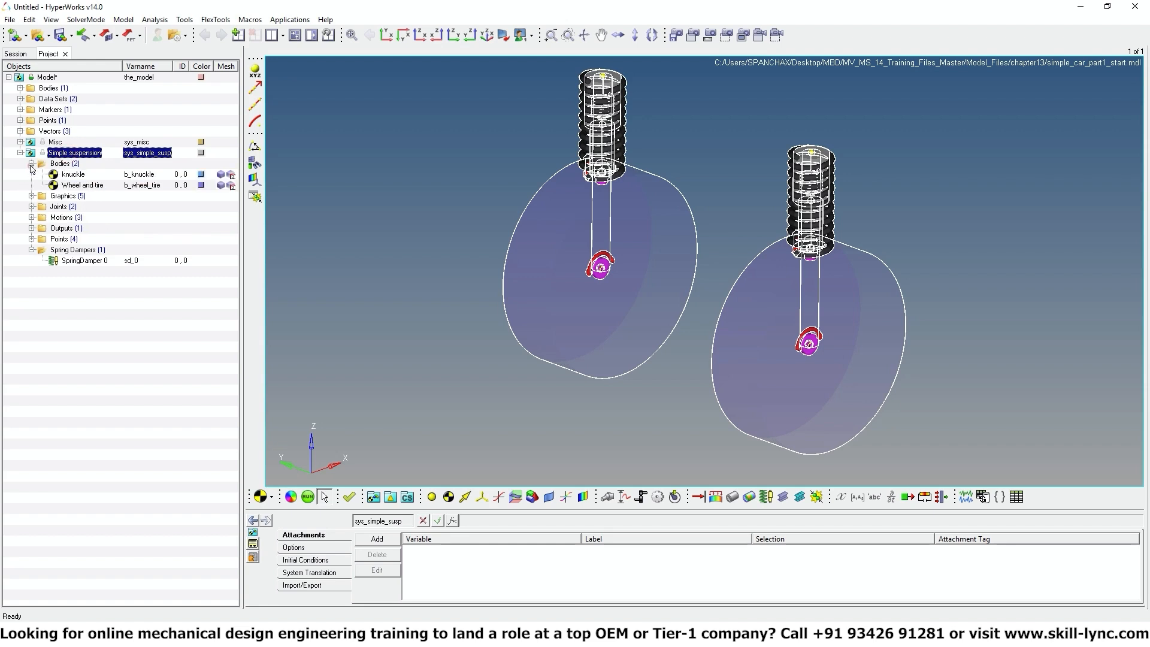
{"action": "left_click", "coordinate": [31, 195]}
{"action": "left_click", "coordinate": [32, 261]}
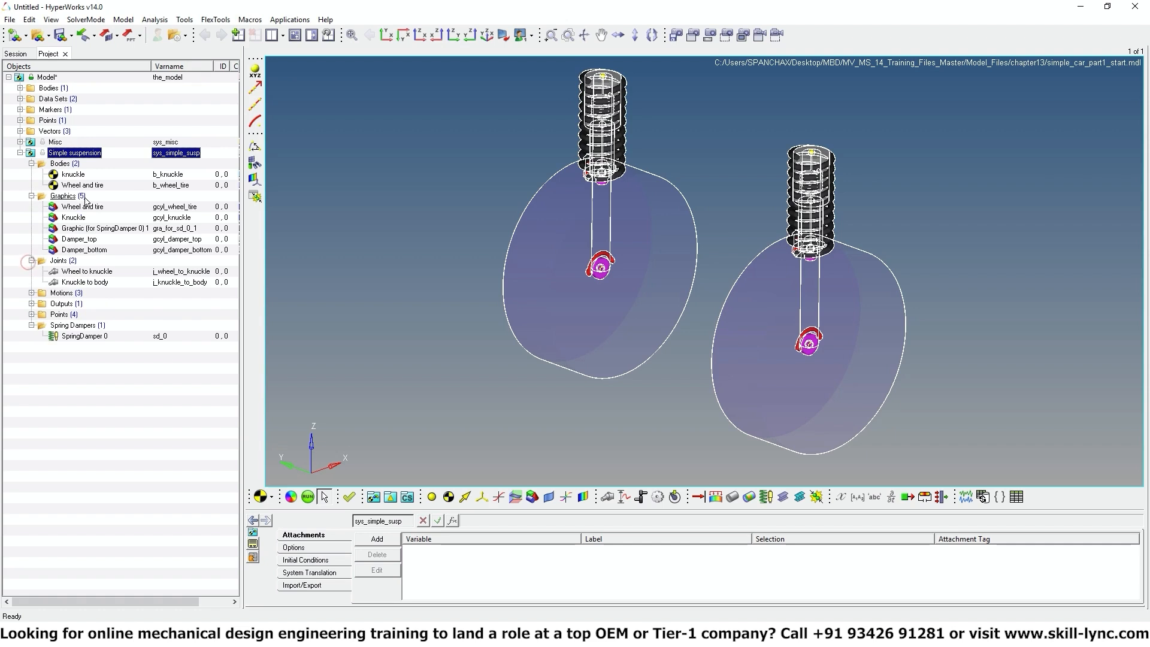
{"action": "left_click", "coordinate": [31, 293]}
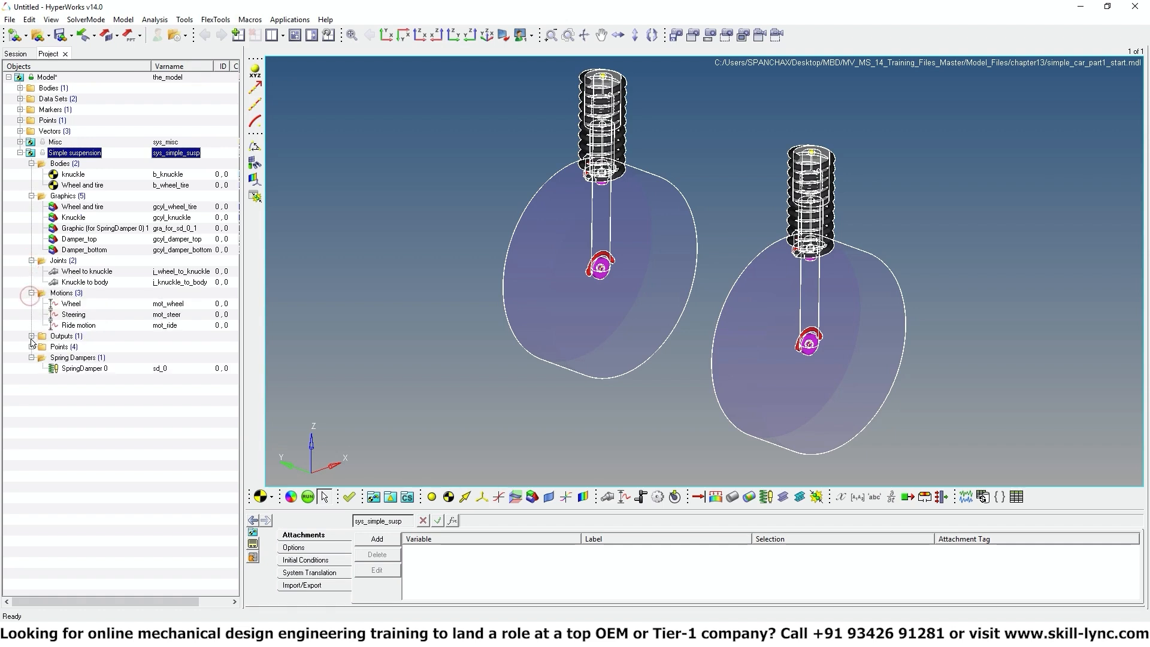
{"action": "left_click", "coordinate": [31, 336]}
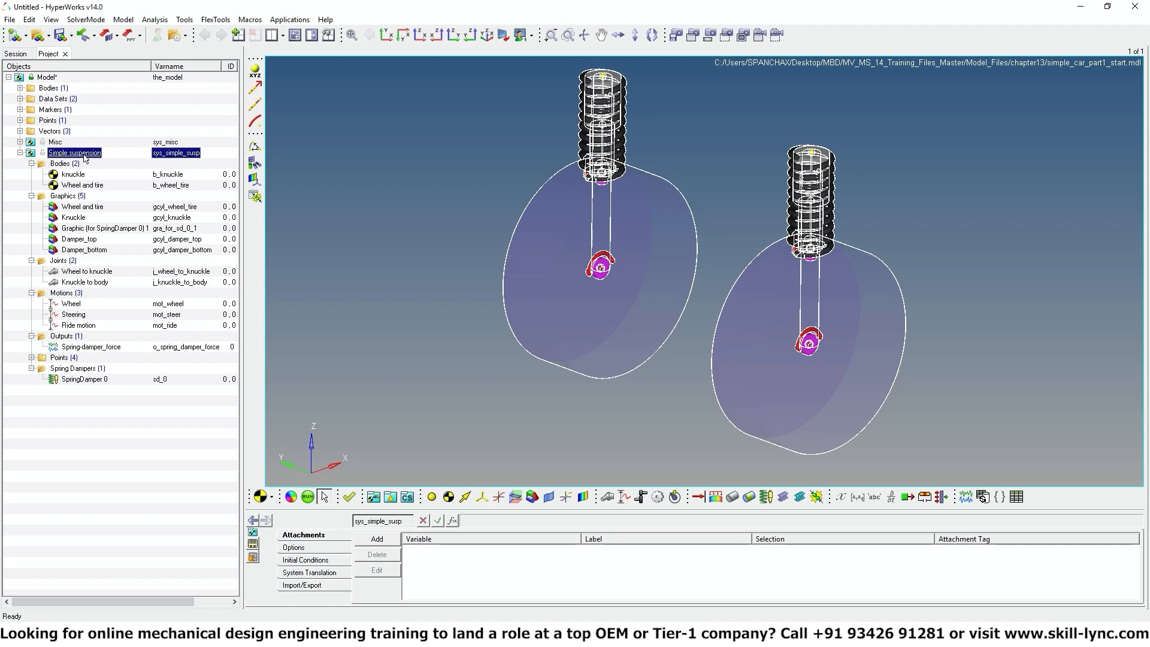
Set the MotionSolve run file to simple_suspension_system in the chapter13 folder.
{"action": "left_click", "coordinate": [307, 496]}
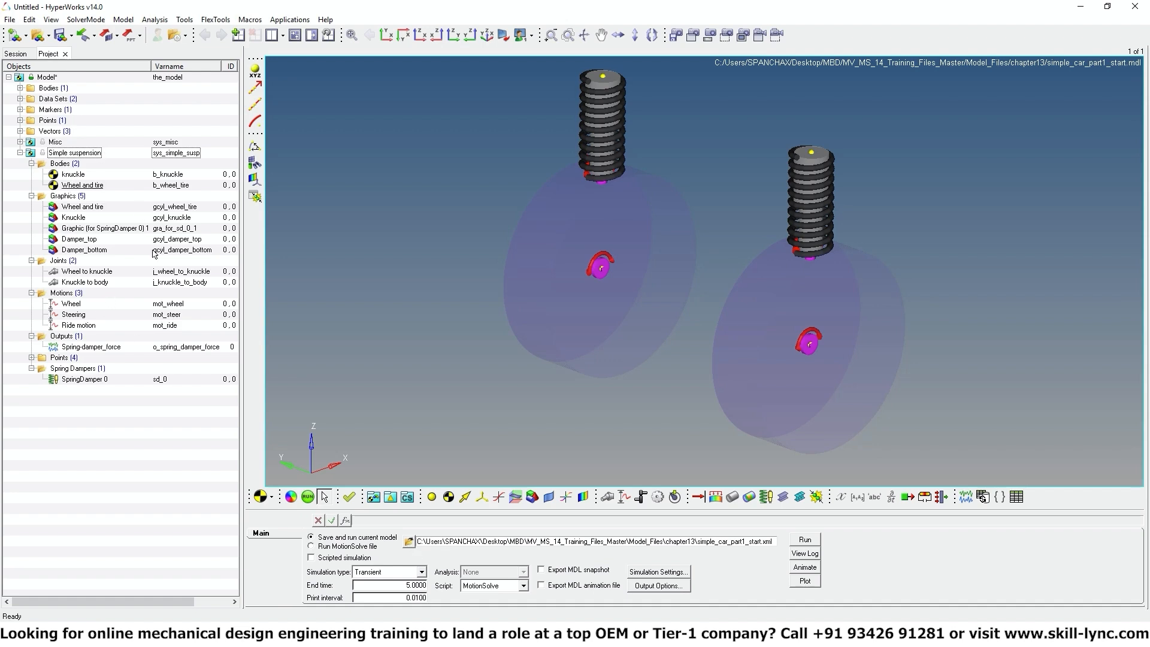
{"action": "left_click", "coordinate": [409, 542]}
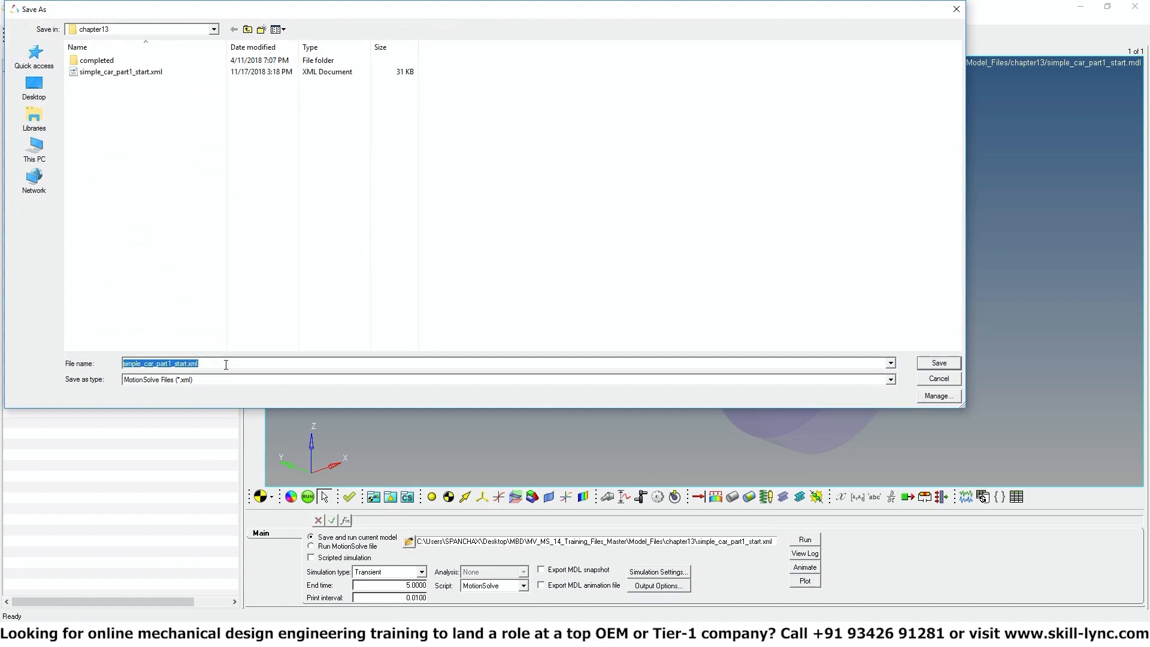
{"action": "key", "text": "BackSpace"}
{"action": "type", "text": "s"}
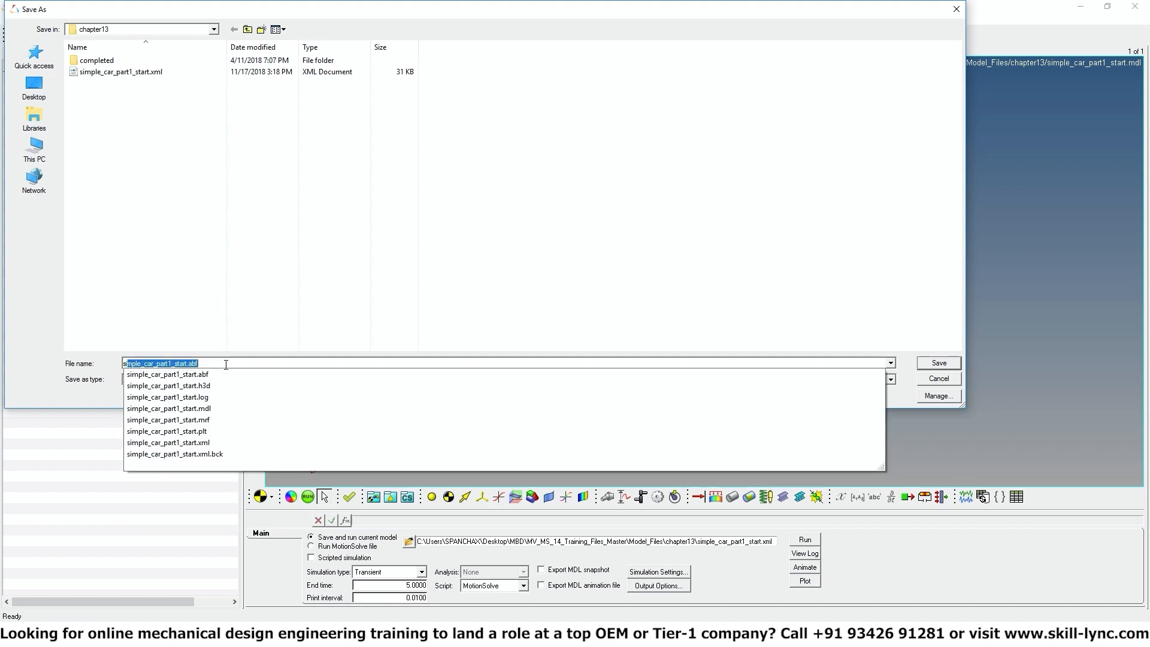
{"action": "type", "text": "imple_suspension_system"}
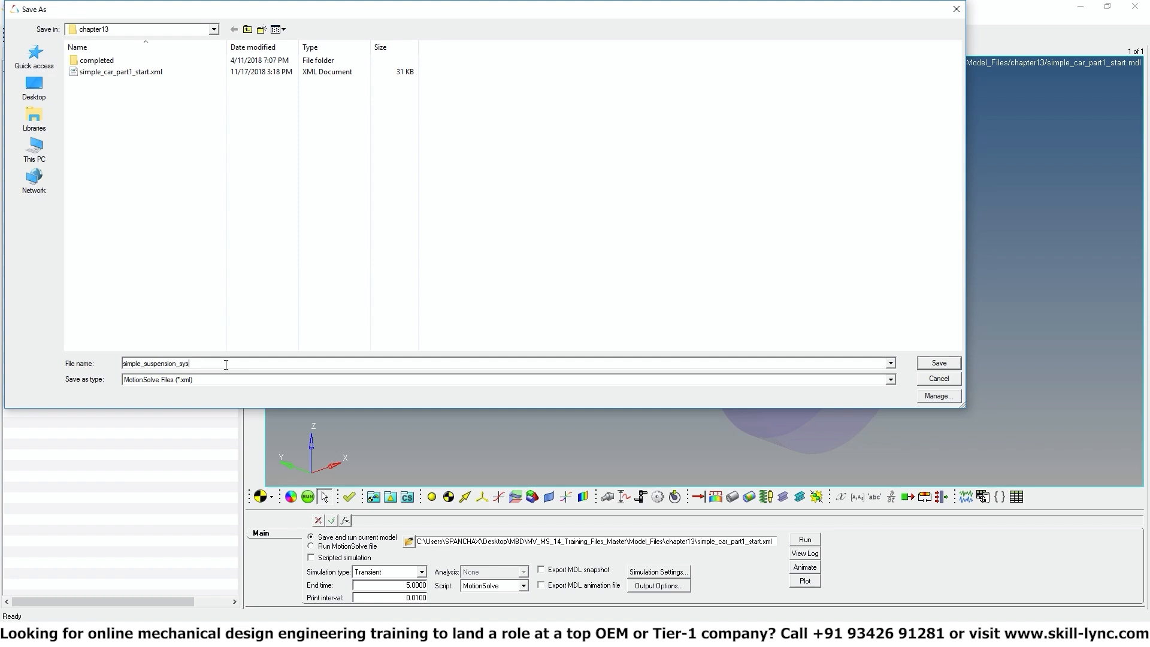
{"action": "left_click", "coordinate": [939, 362]}
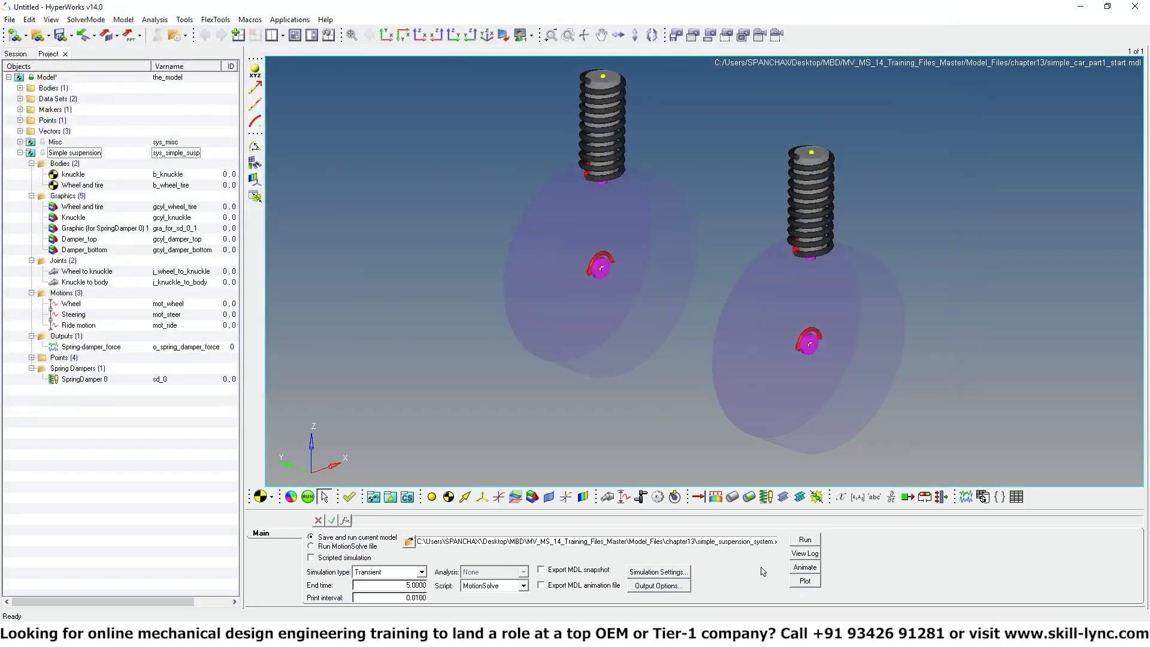
Run the transient simulation of the suspension system and close the solver and message log windows once the job completes.
{"action": "left_click", "coordinate": [806, 539]}
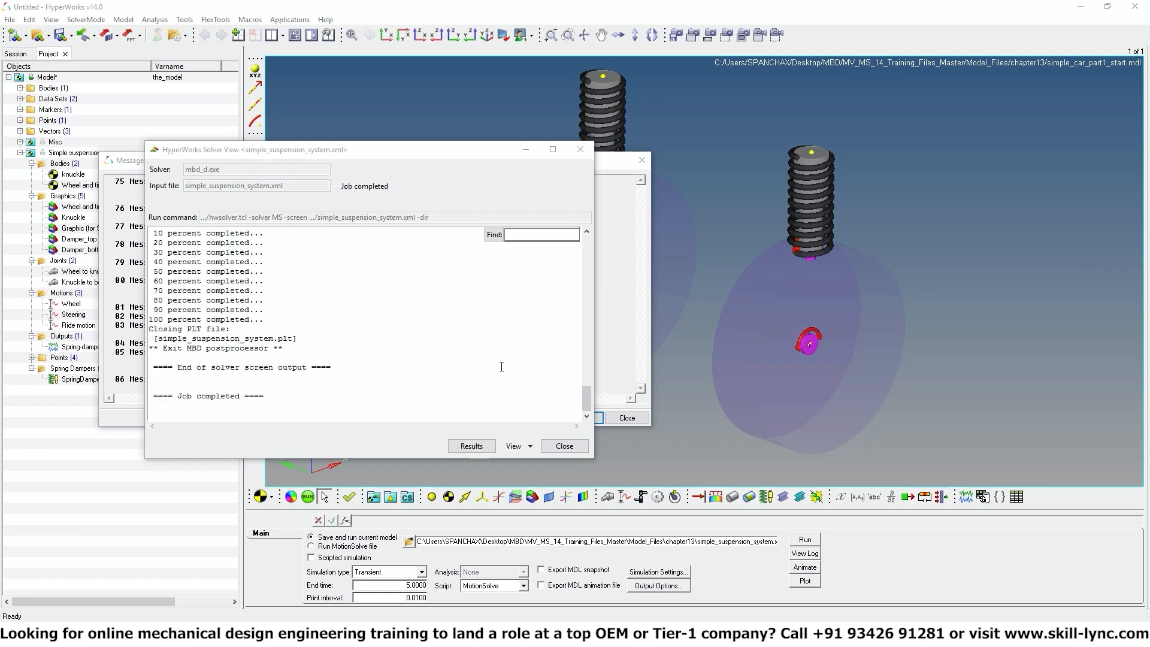
{"action": "left_click", "coordinate": [564, 445]}
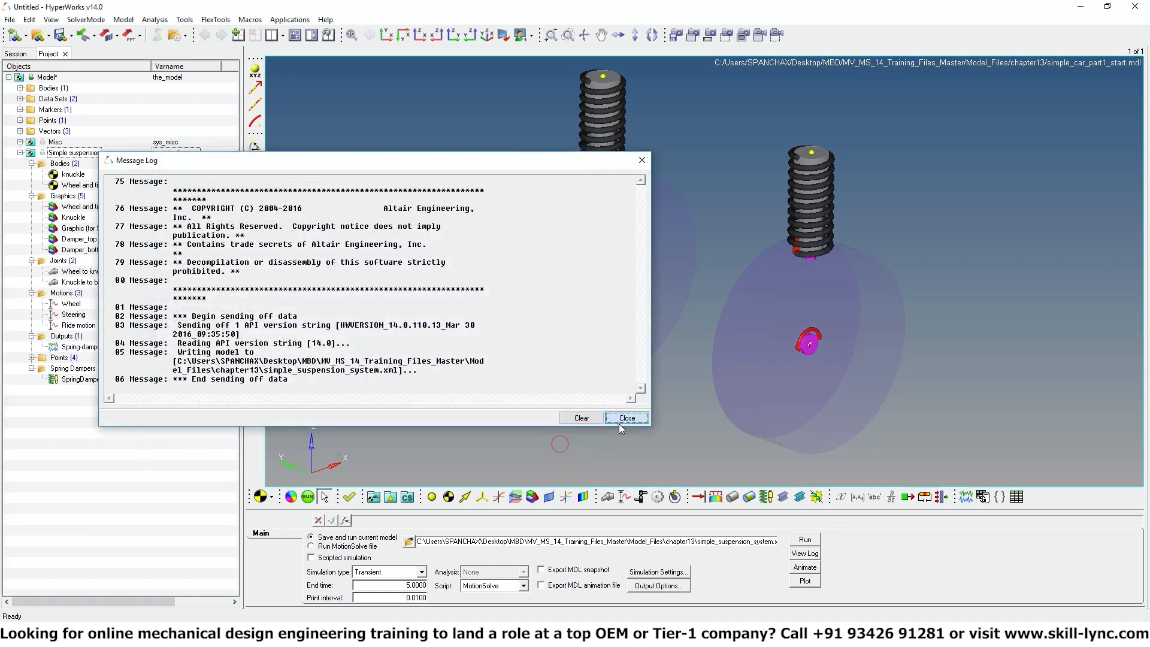
{"action": "left_click", "coordinate": [619, 422]}
Load the animation of the suspension system run, then play and pause the wheel and spring motion.
{"action": "left_click", "coordinate": [802, 566]}
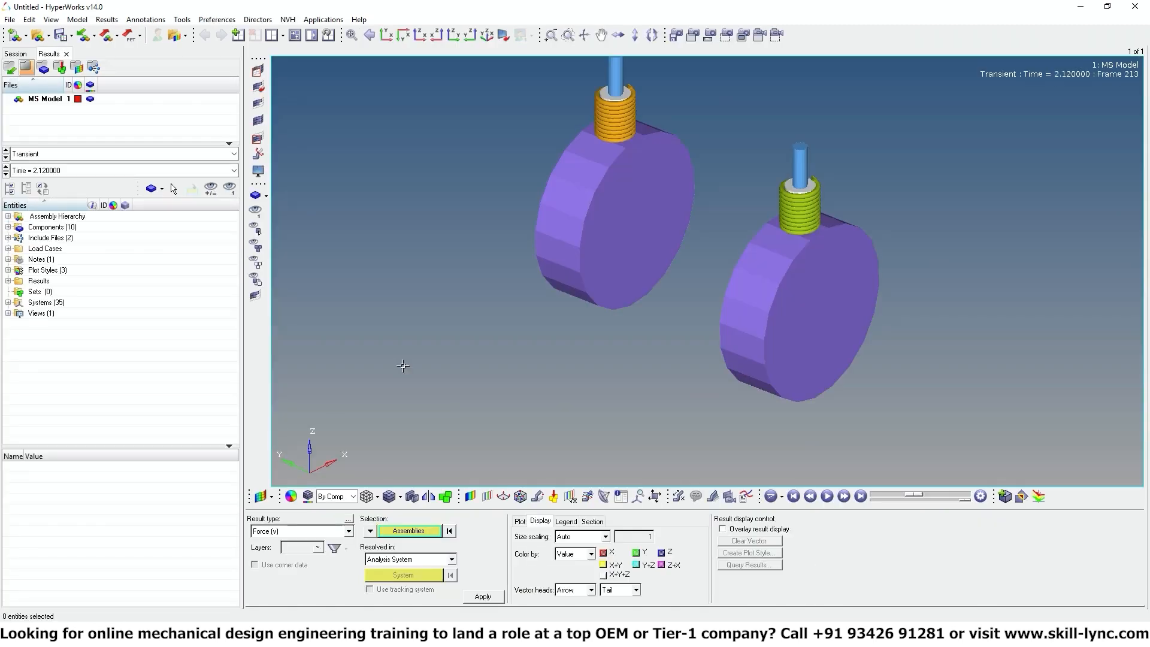
{"action": "left_click", "coordinate": [827, 496]}
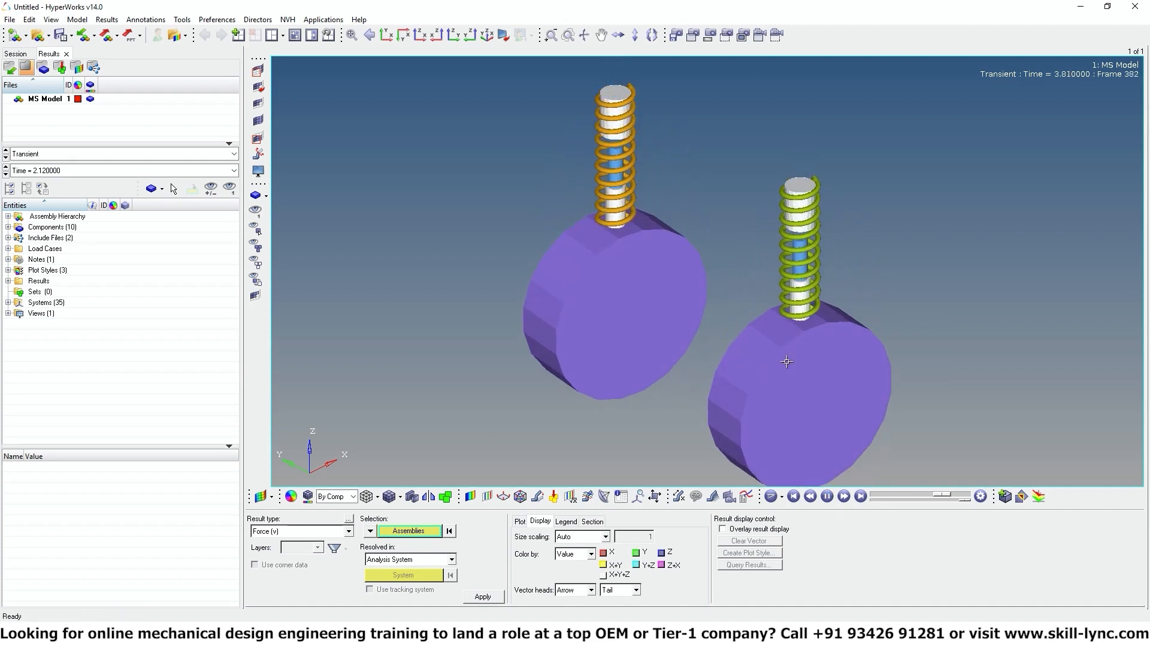
{"action": "left_click", "coordinate": [827, 496]}
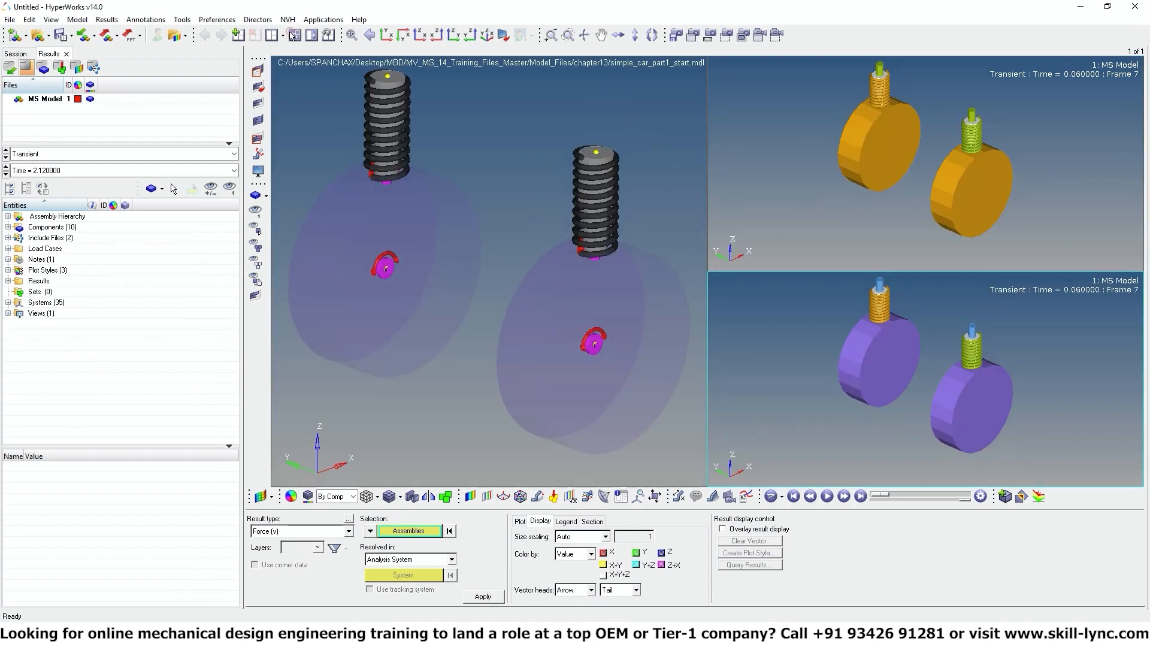
Return to the model view at full size, collapse the Simple suspension system and open its attachment settings.
{"action": "left_click", "coordinate": [588, 167]}
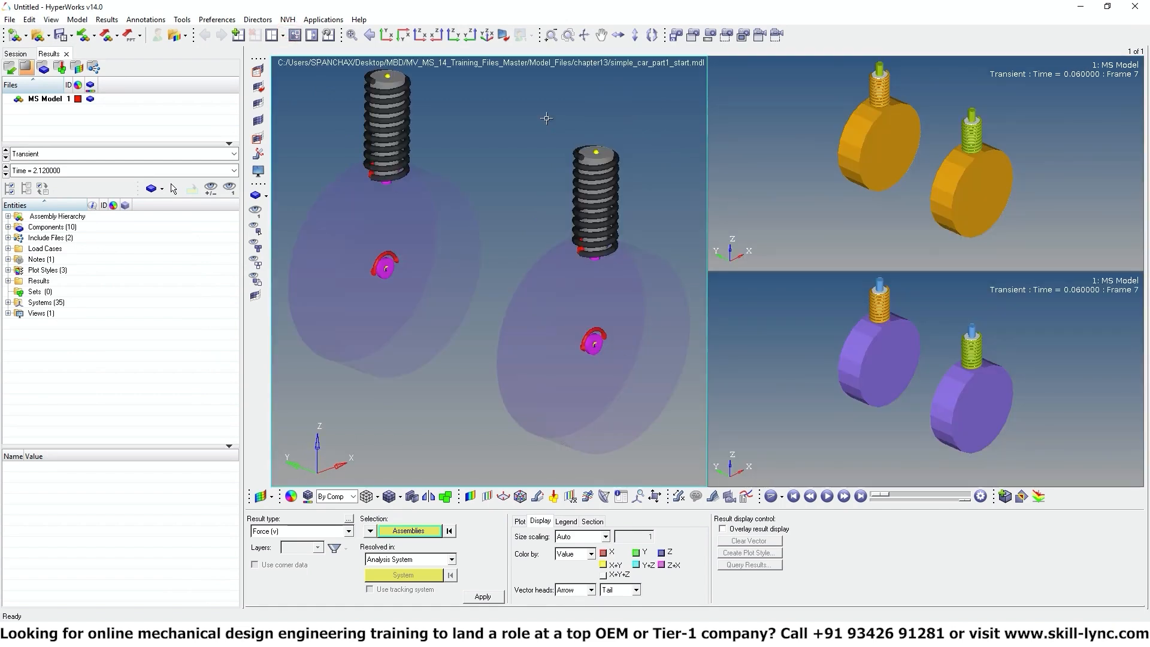
{"action": "left_click", "coordinate": [300, 35]}
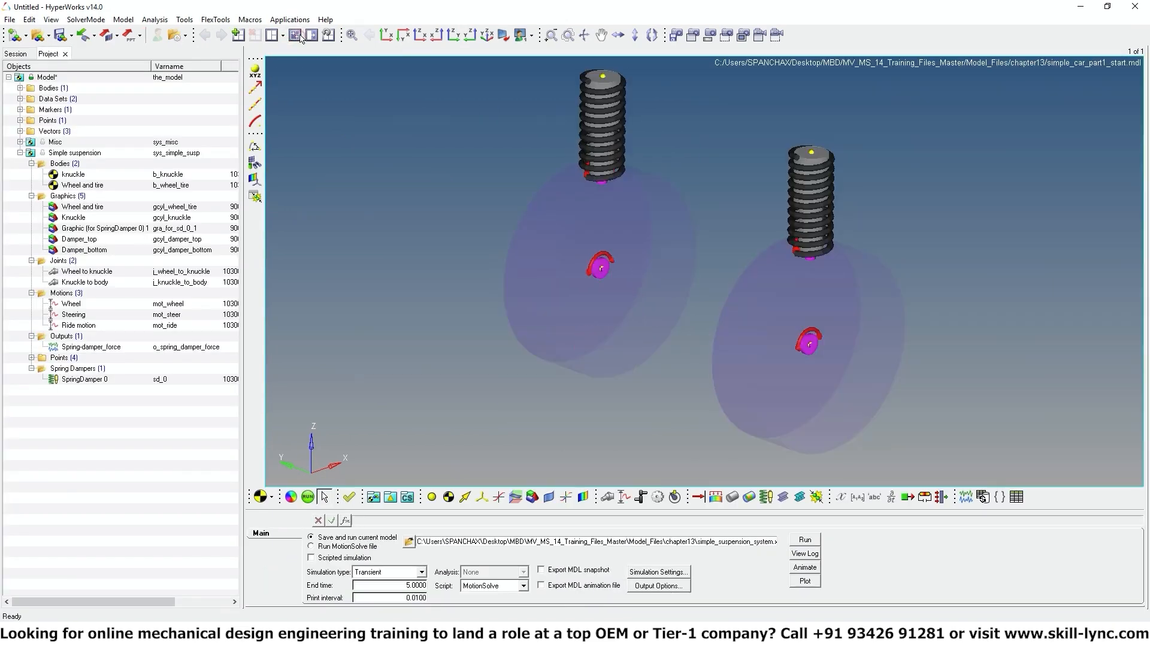
{"action": "right_click_drag", "start_coordinate": [903, 300], "coordinate": [818, 305], "text": "ctrl"}
{"action": "scroll", "coordinate": [818, 305], "scroll_direction": "down", "scroll_amount": 3}
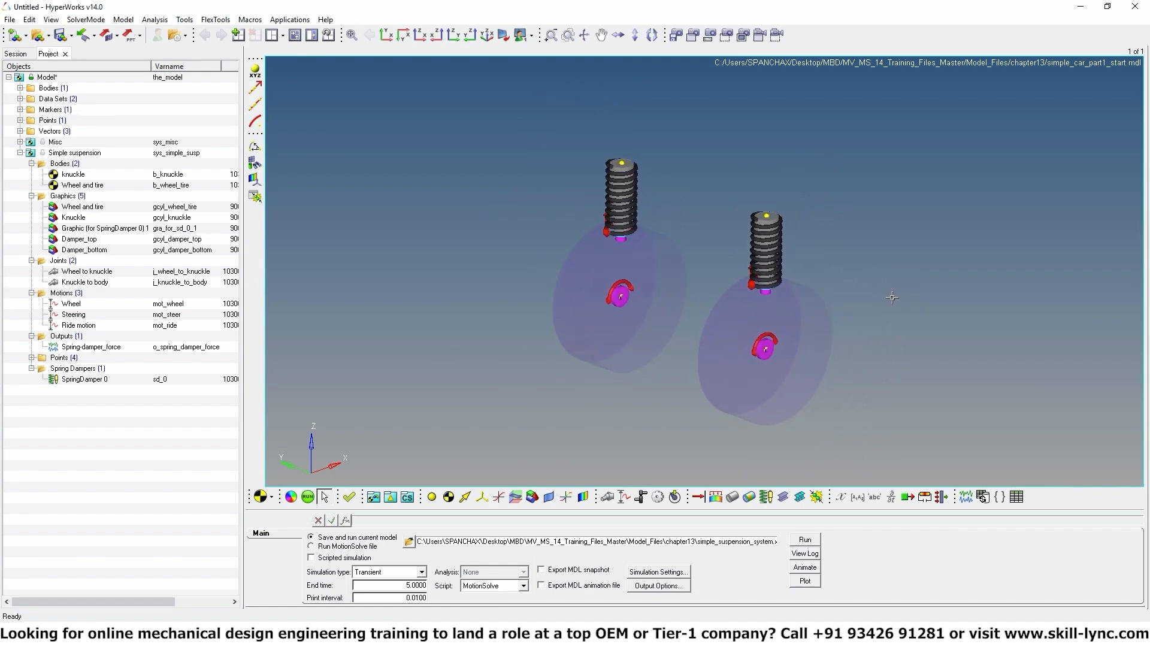
{"action": "left_click", "coordinate": [20, 153]}
{"action": "left_click", "coordinate": [79, 154]}
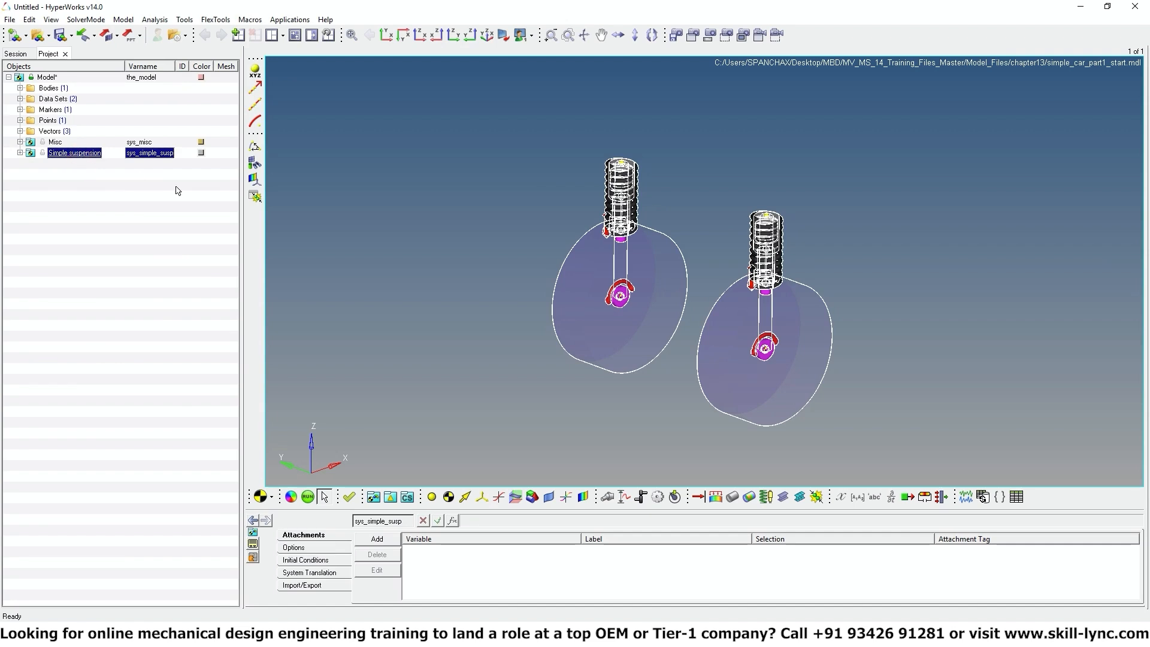
Open the import/export settings of the Simple suspension system and choose Export.
{"action": "left_click", "coordinate": [308, 586]}
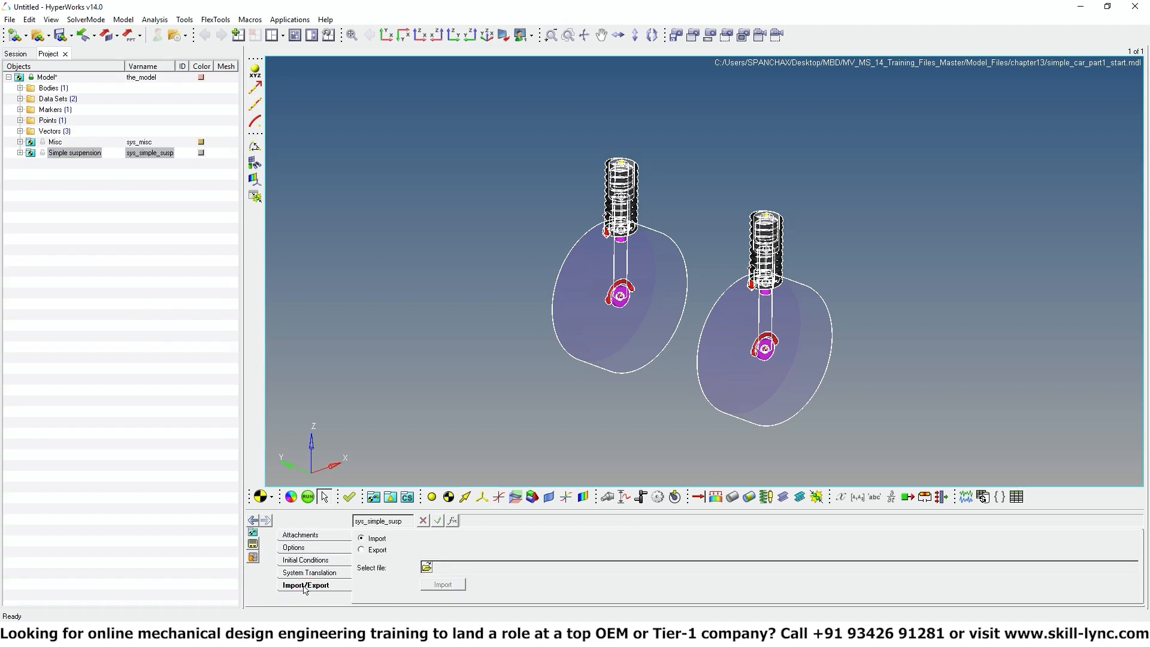
{"action": "left_click", "coordinate": [361, 550]}
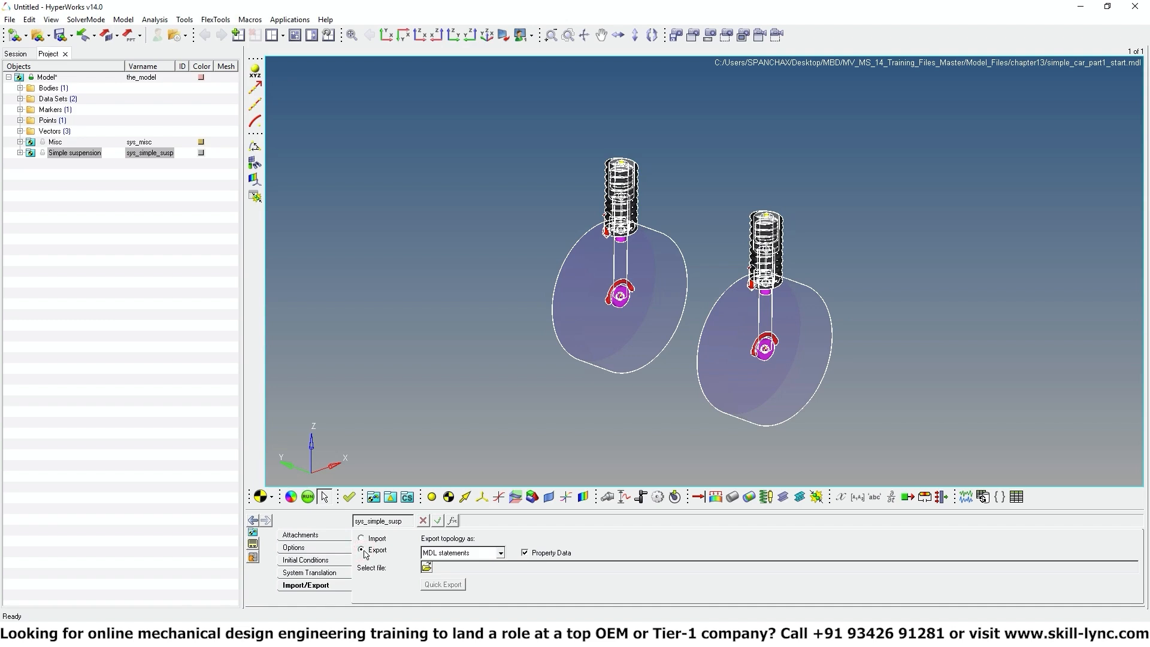
{"action": "left_click", "coordinate": [426, 567]}
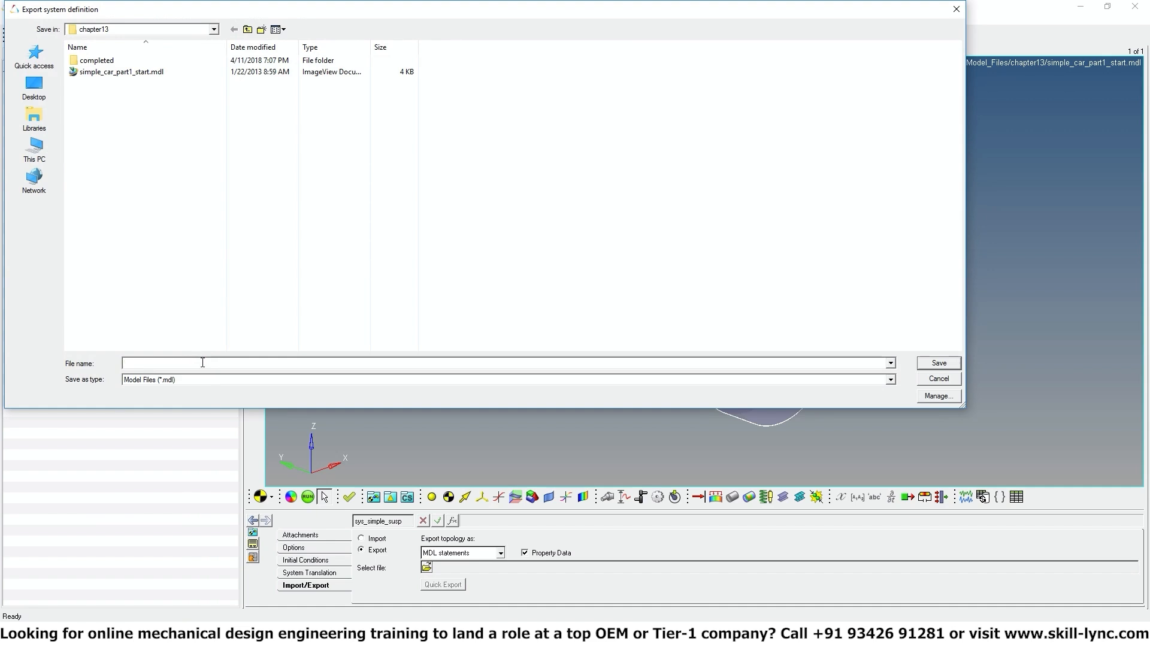
{"action": "type", "text": "simple_car_part1_start.abf"}
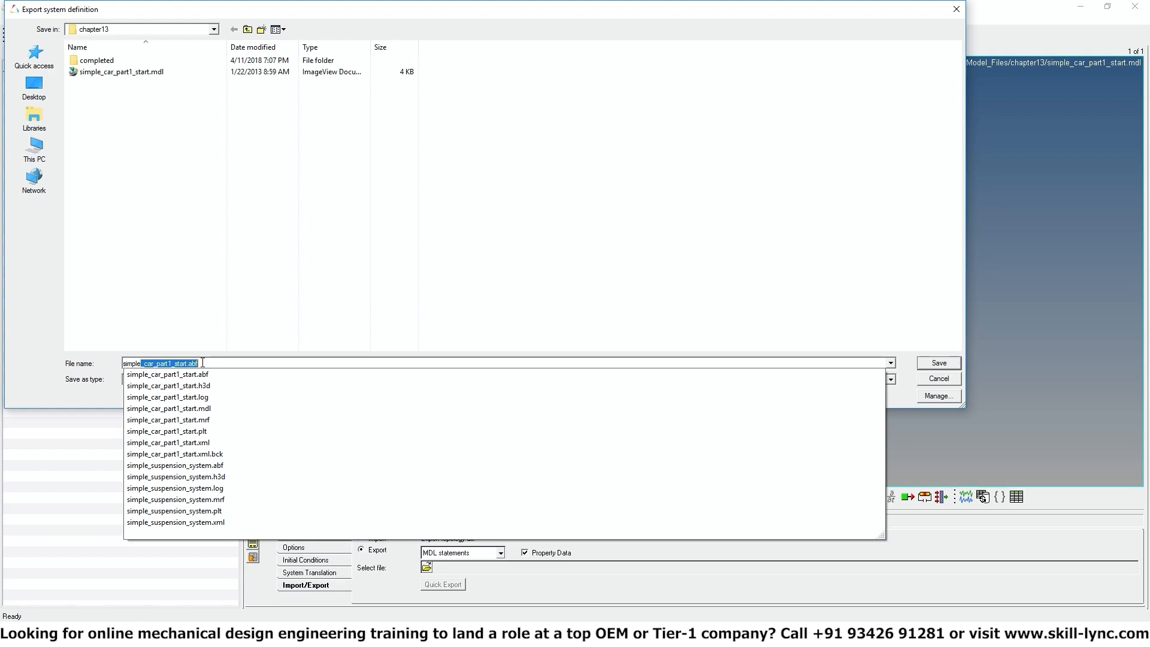
{"action": "left_click", "coordinate": [200, 342]}
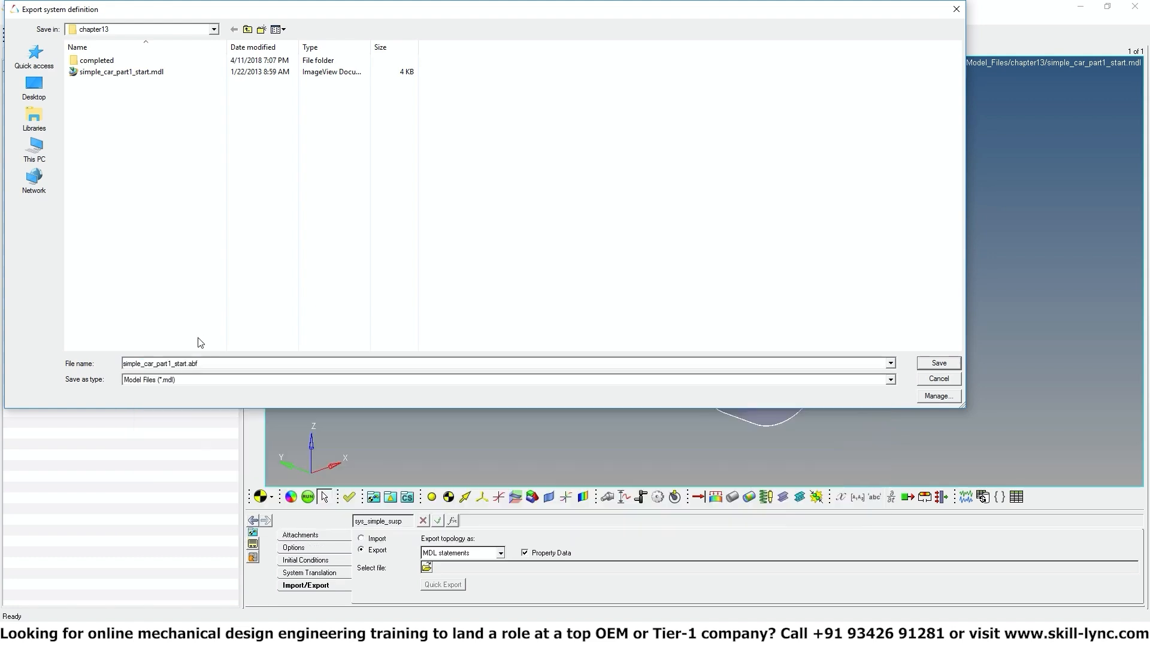
{"action": "left_click", "coordinate": [178, 379]}
{"action": "left_click", "coordinate": [158, 397]}
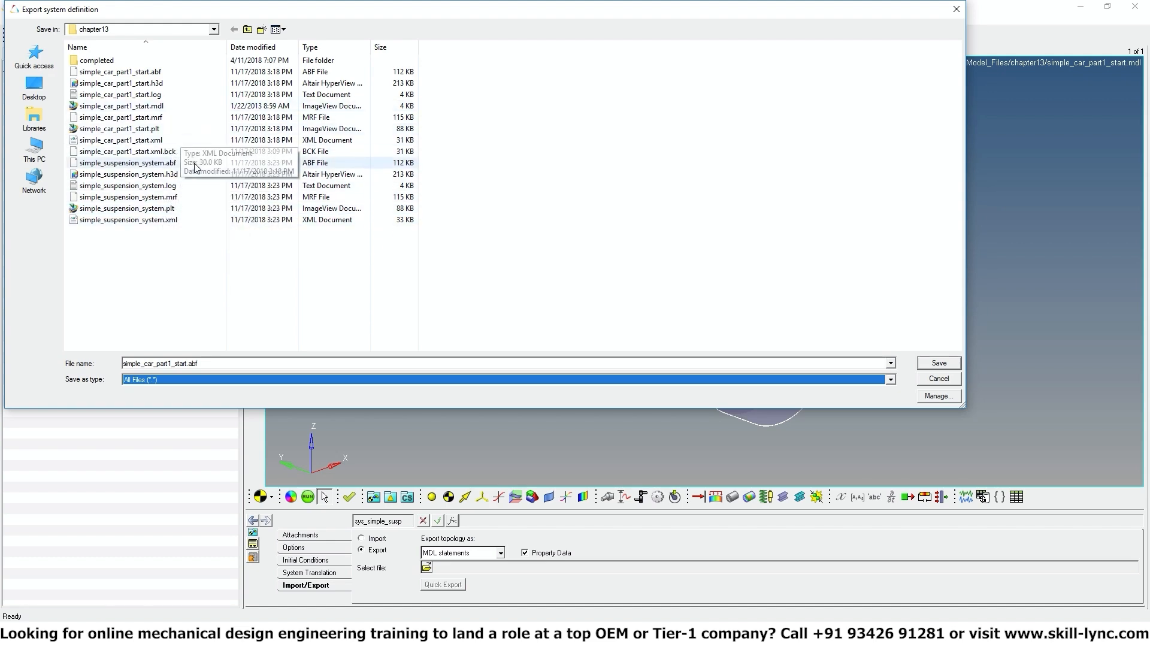
{"action": "left_click", "coordinate": [938, 379]}
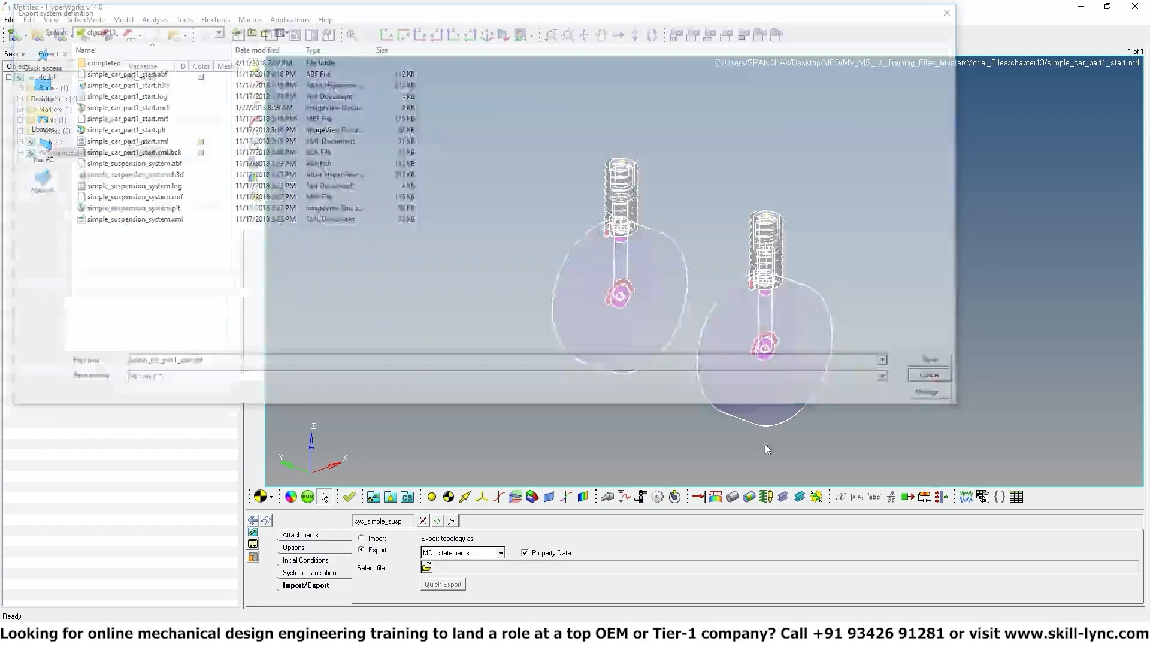
Export the Simple suspension system as MDL statements with property data to simple_suspension_system.mdl in the chapter13 folder.
{"action": "left_click", "coordinate": [426, 566]}
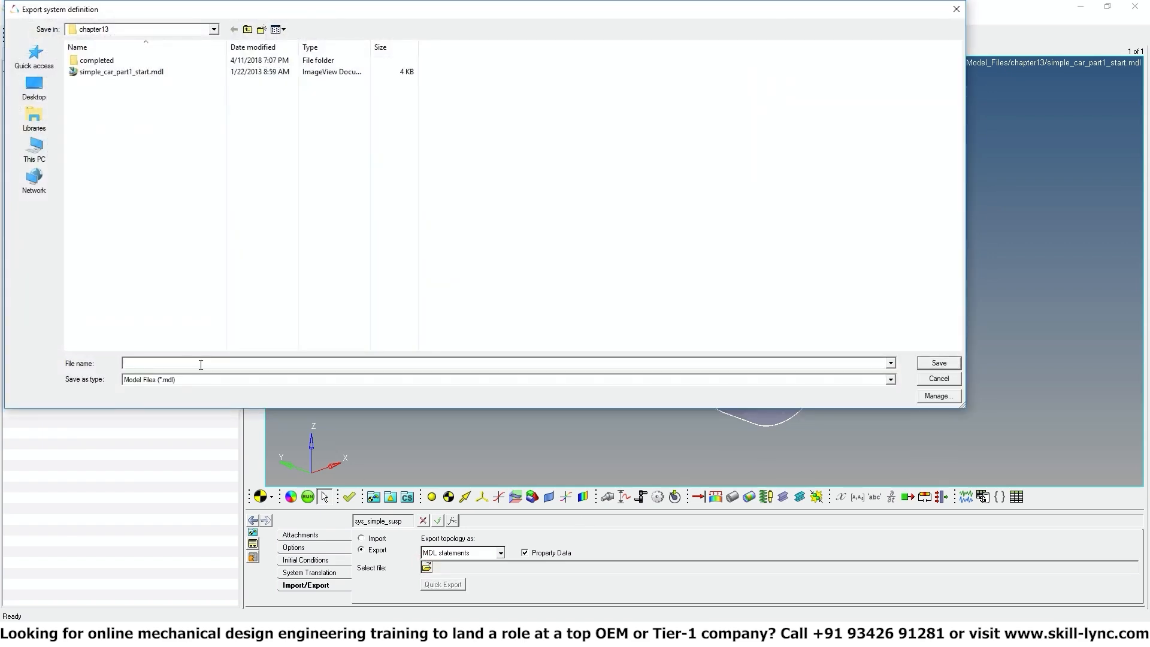
{"action": "type", "text": "s"}
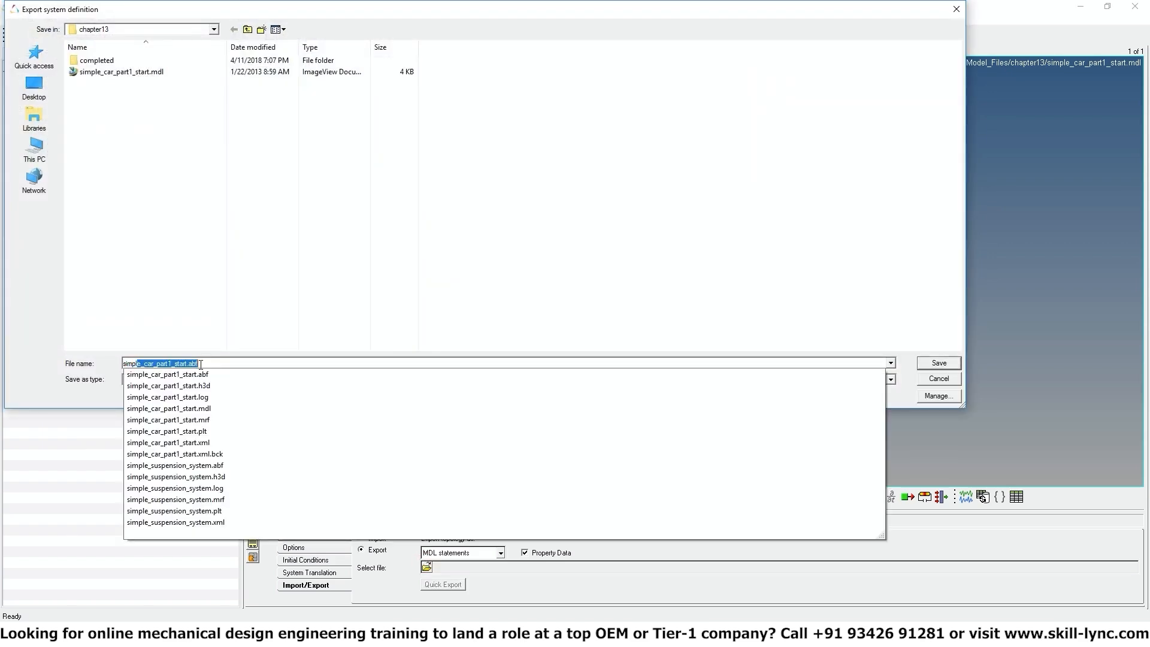
{"action": "type", "text": "imple_s"}
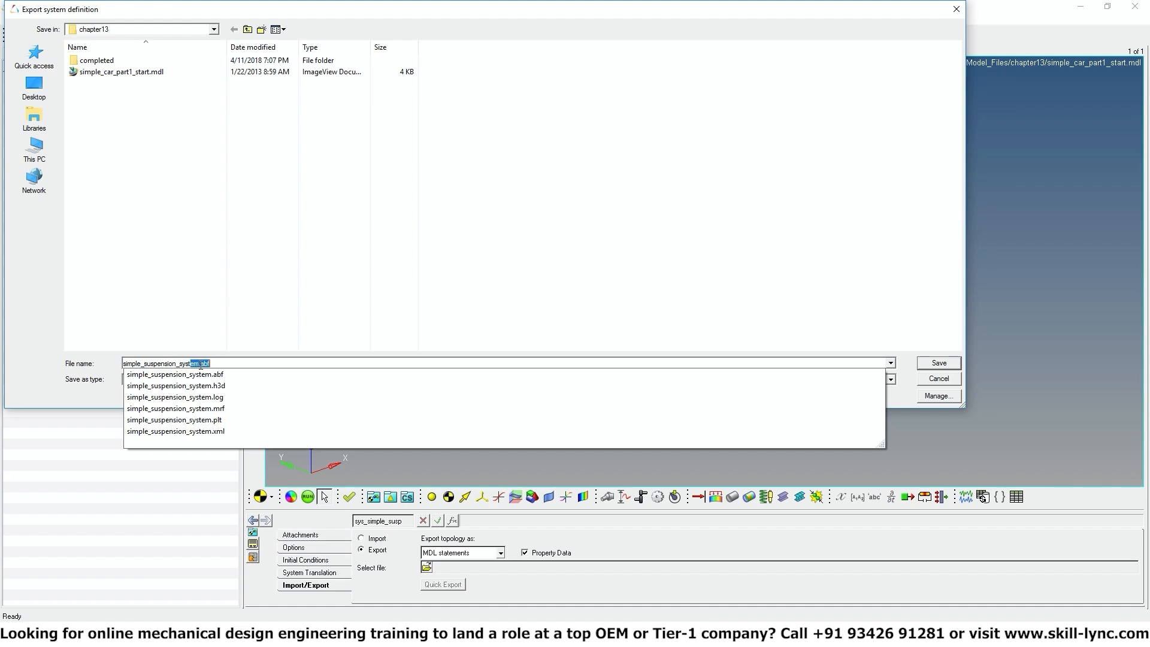
{"action": "key", "text": "Delete"}
{"action": "key", "text": "Return"}
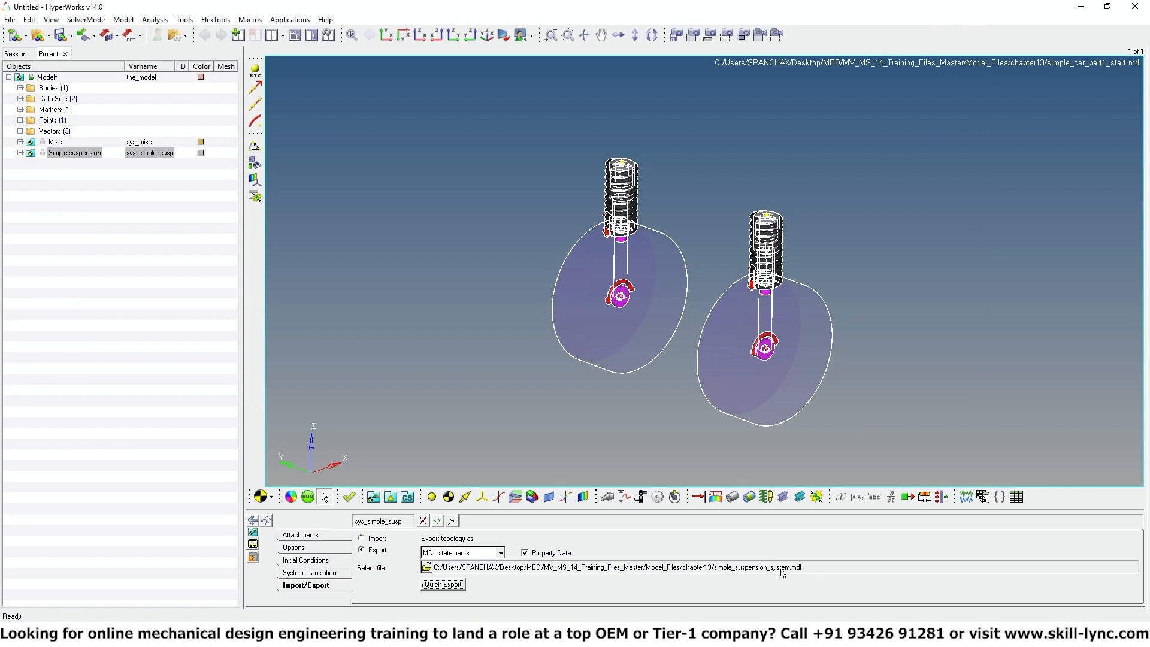
{"action": "left_click", "coordinate": [451, 586]}
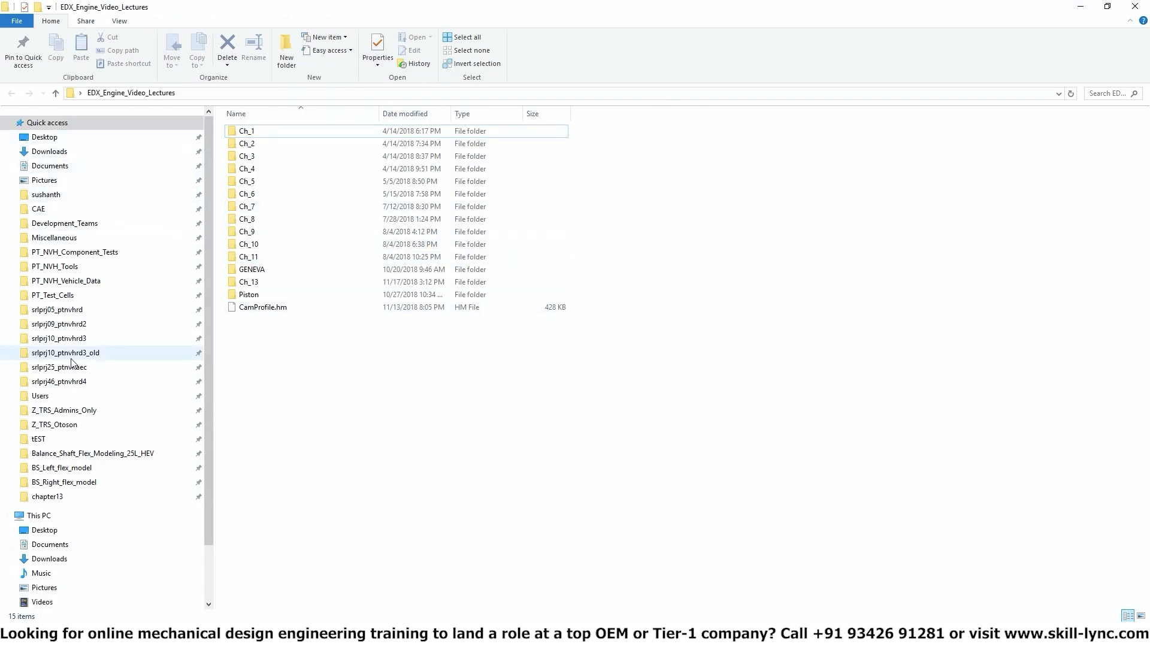
In File Explorer, locate the exported simple_suspension_system.mdl in chapter13 under MV_MS_14_Training_Files_Master, Model_Files.
{"action": "scroll", "coordinate": [127, 330], "scroll_direction": "down", "scroll_amount": 2}
{"action": "scroll", "coordinate": [135, 366], "scroll_direction": "up", "scroll_amount": 2}
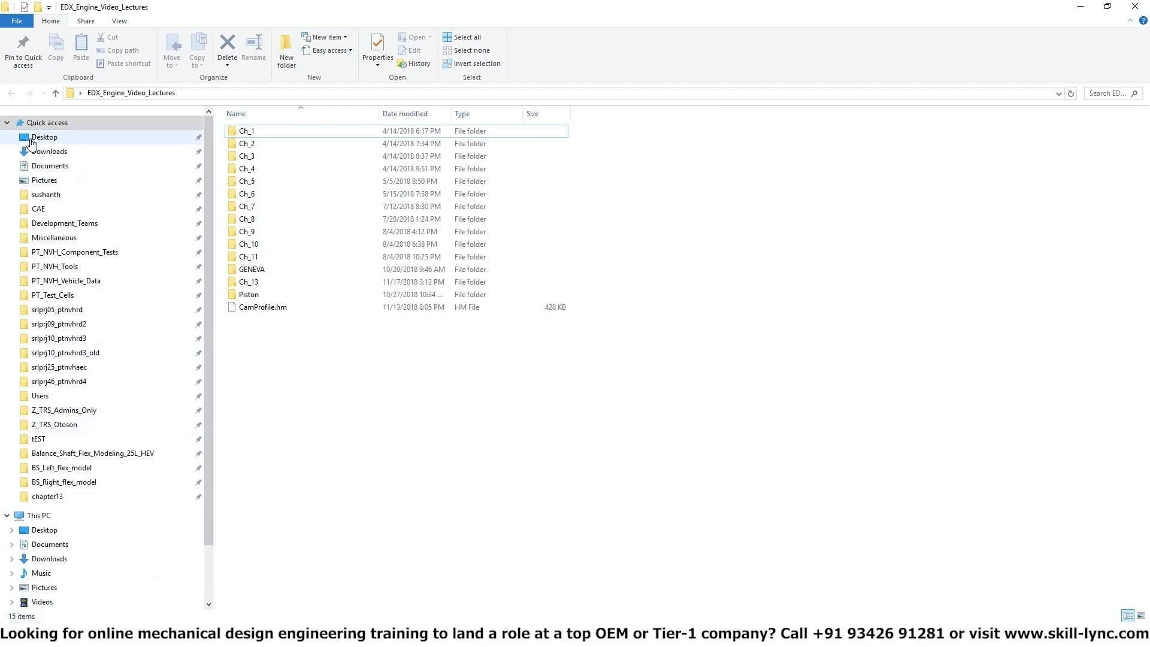
{"action": "left_click", "coordinate": [44, 136]}
{"action": "double_click", "coordinate": [650, 144]}
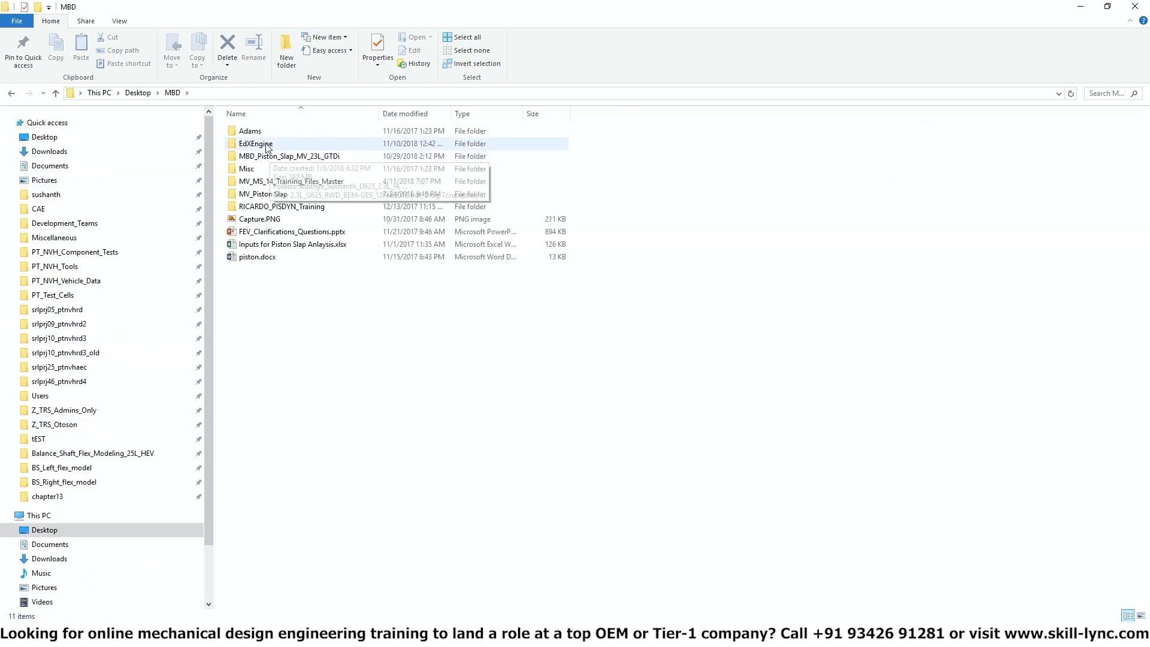
{"action": "double_click", "coordinate": [256, 144]}
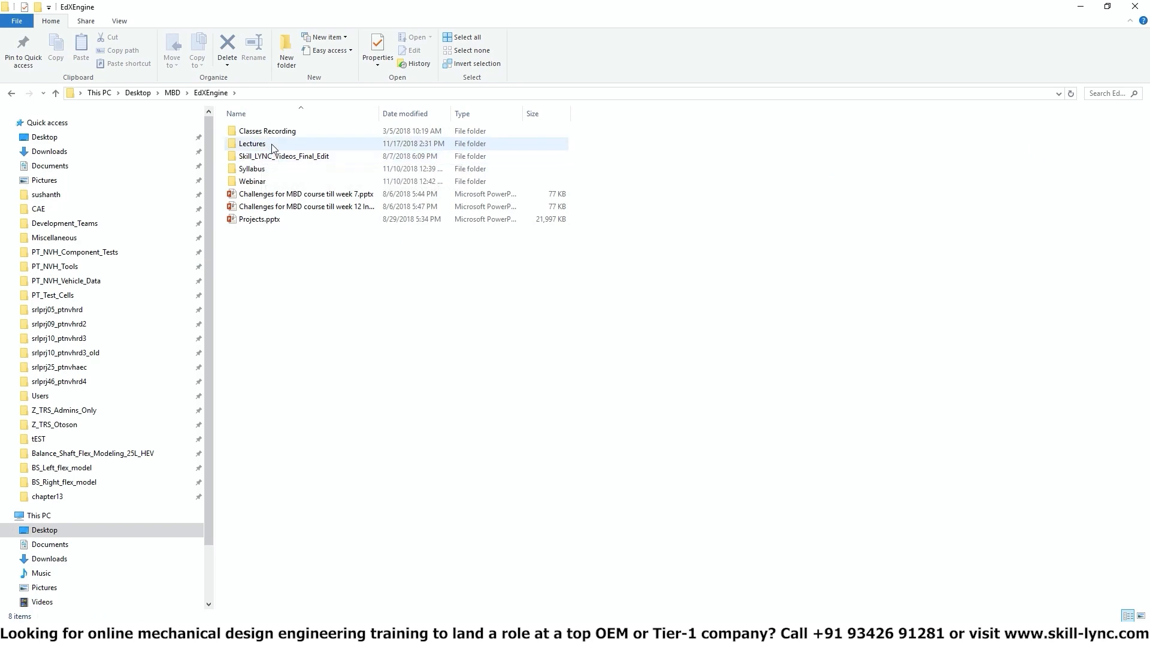
{"action": "left_click", "coordinate": [56, 93]}
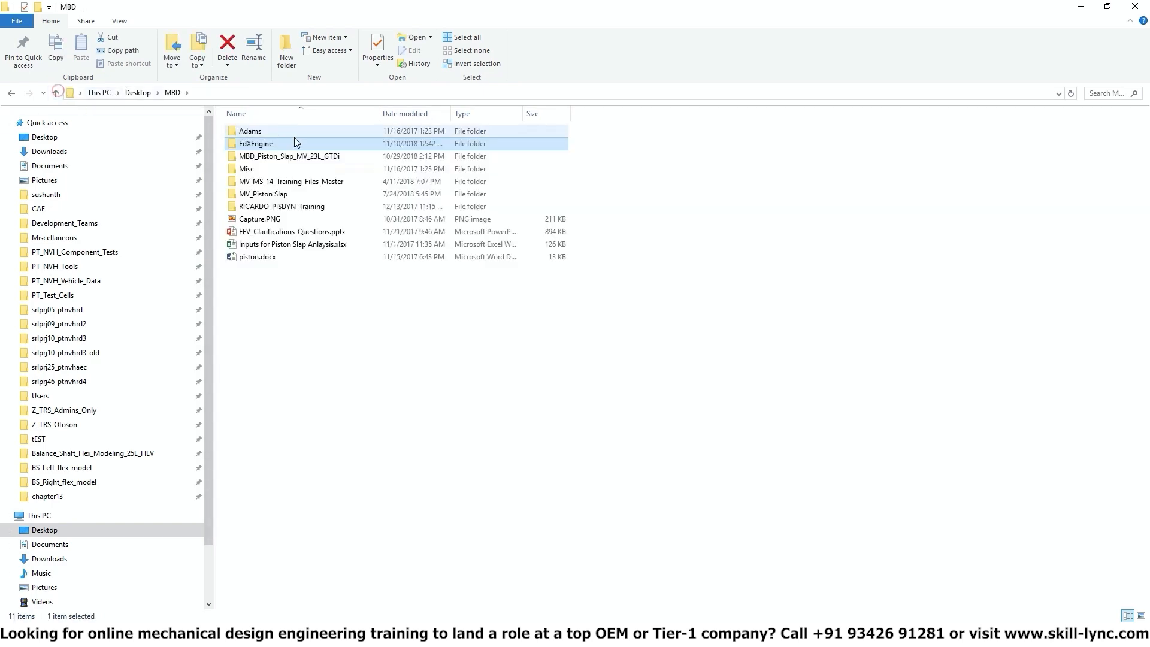
{"action": "double_click", "coordinate": [291, 181]}
{"action": "double_click", "coordinate": [259, 157]}
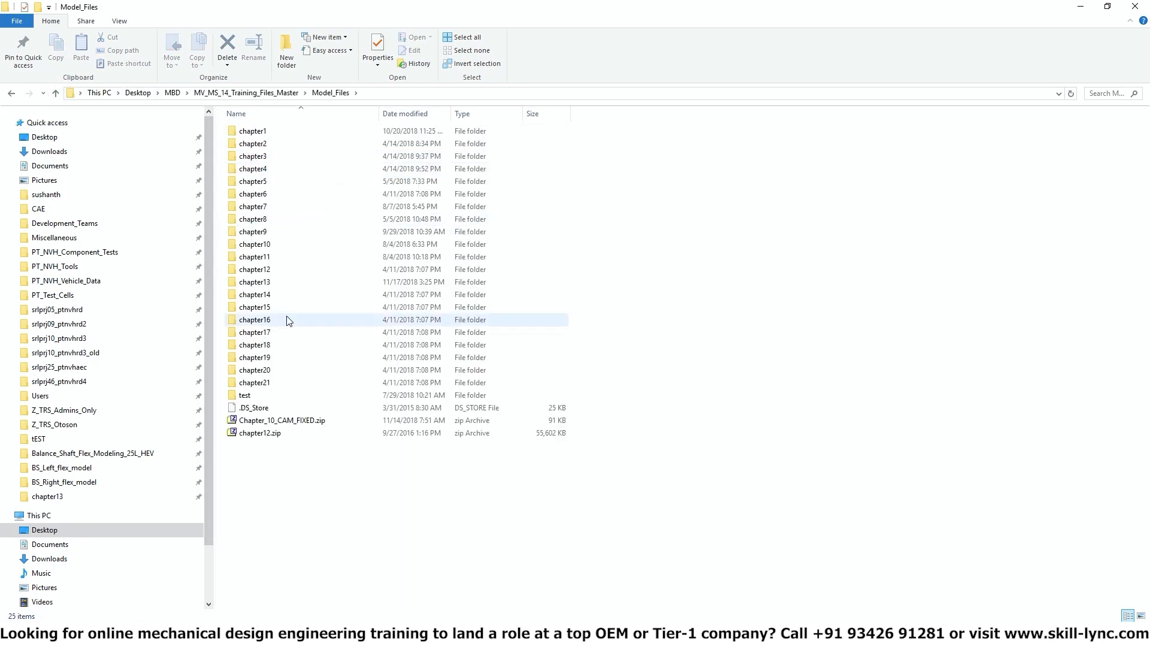
{"action": "double_click", "coordinate": [267, 281]}
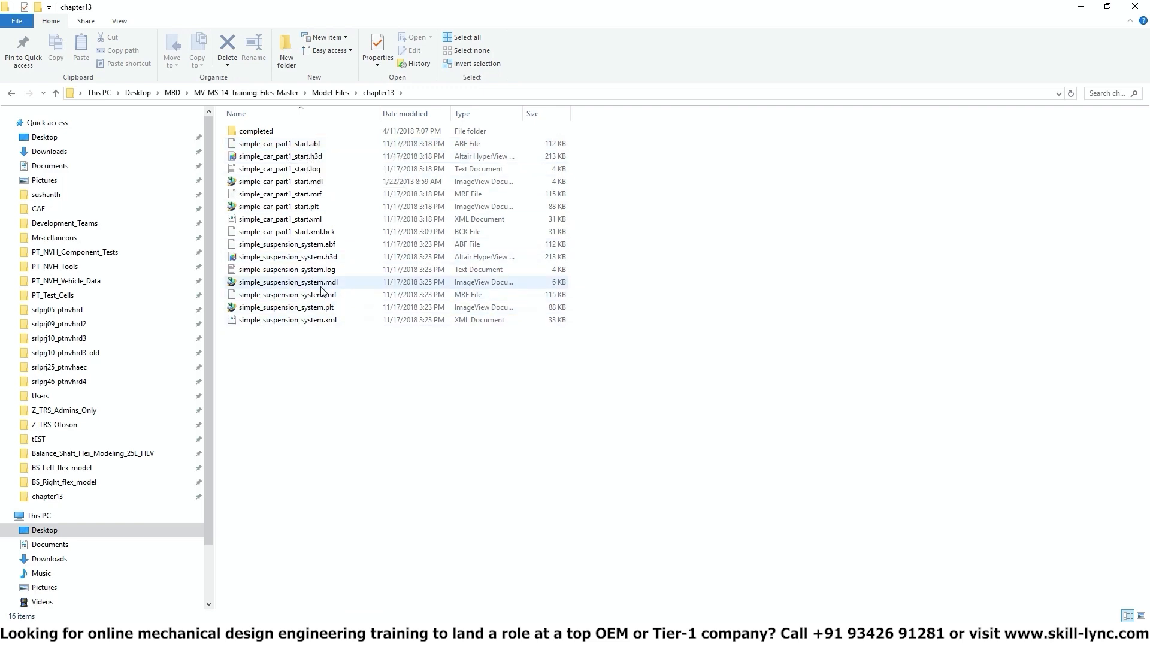
{"action": "left_click", "coordinate": [253, 286]}
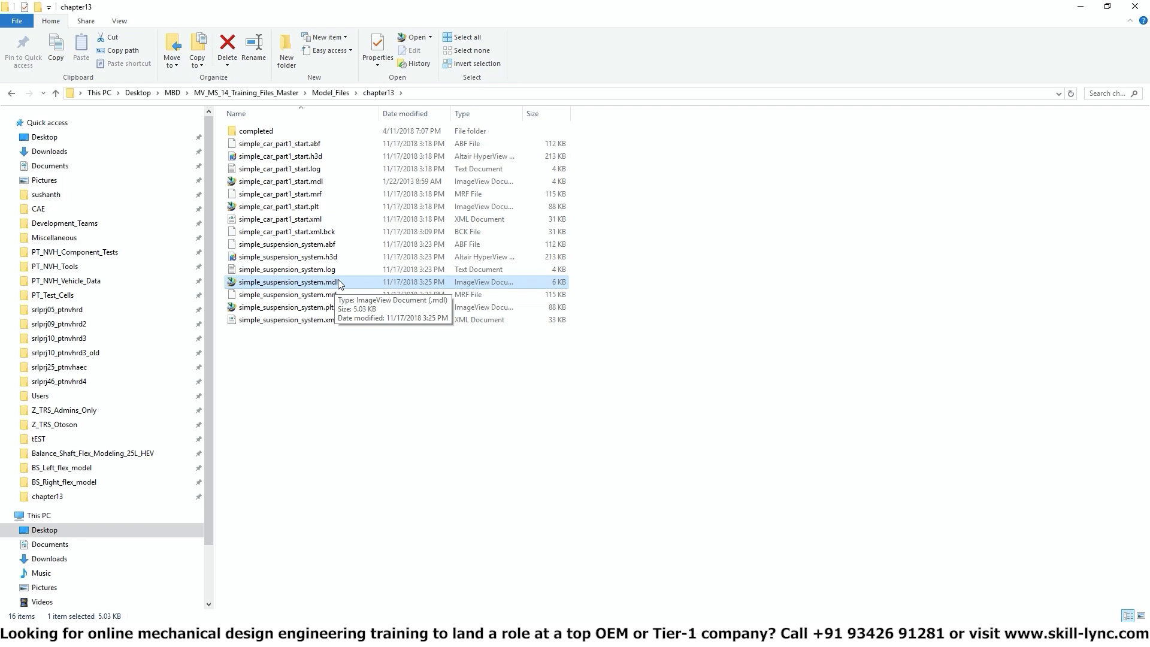
Switch back to HyperWorks and start a new session, discarding all current session data.
{"action": "key", "text": "alt+Tab"}
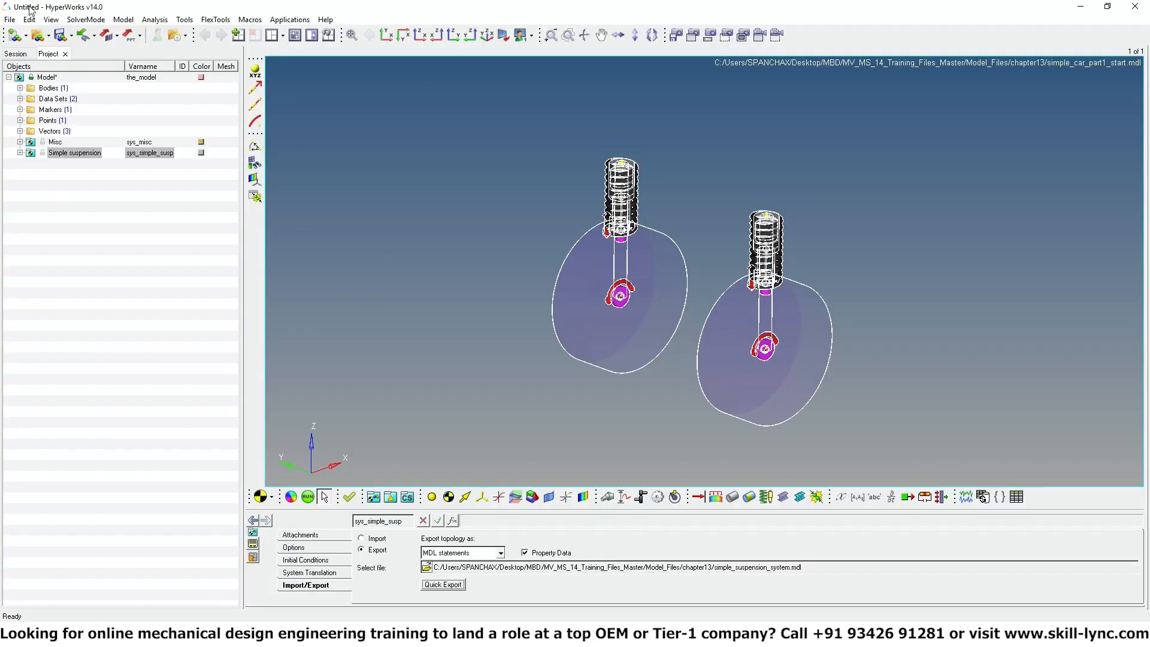
{"action": "left_click", "coordinate": [10, 20]}
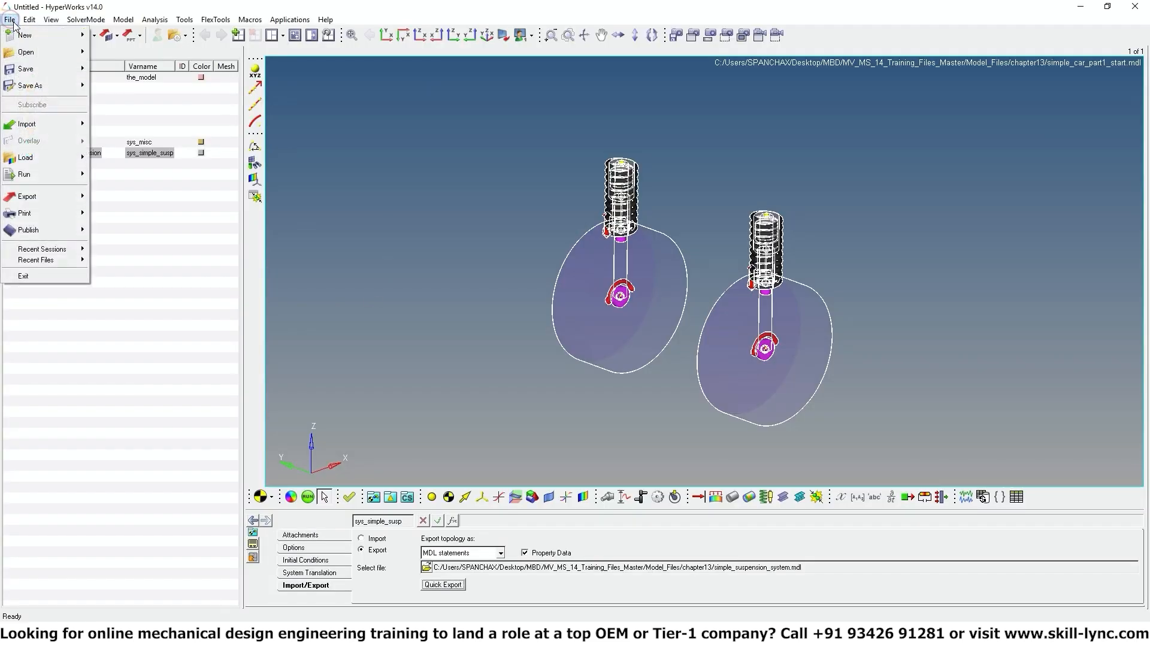
{"action": "mouse_move", "coordinate": [21, 39]}
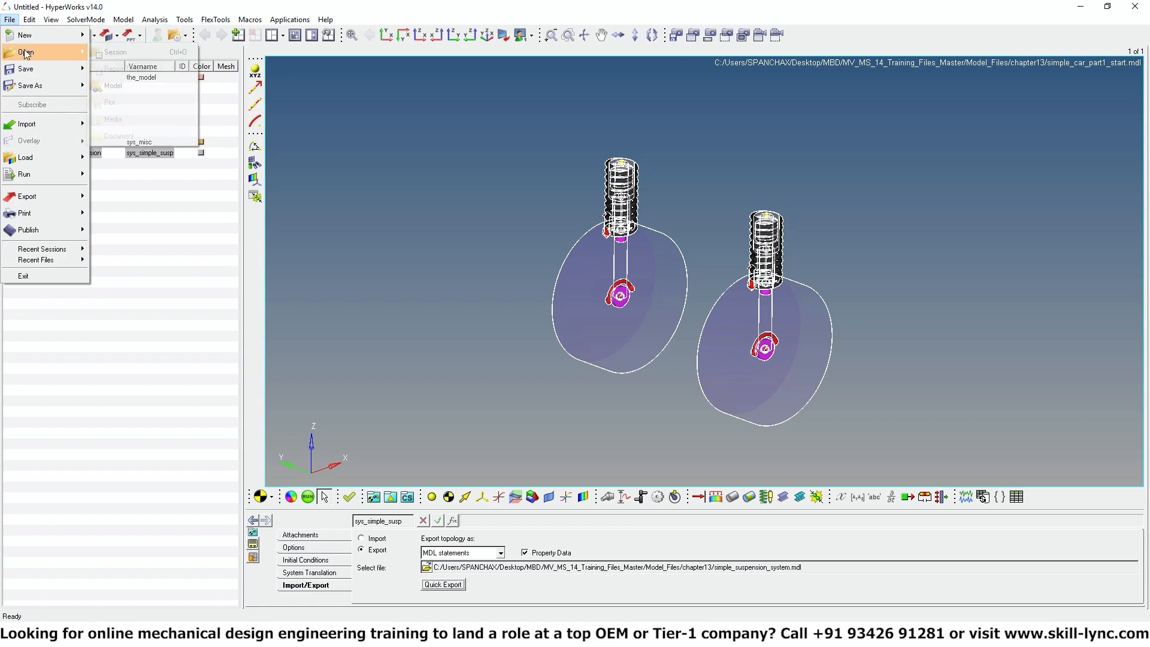
{"action": "left_click", "coordinate": [114, 35]}
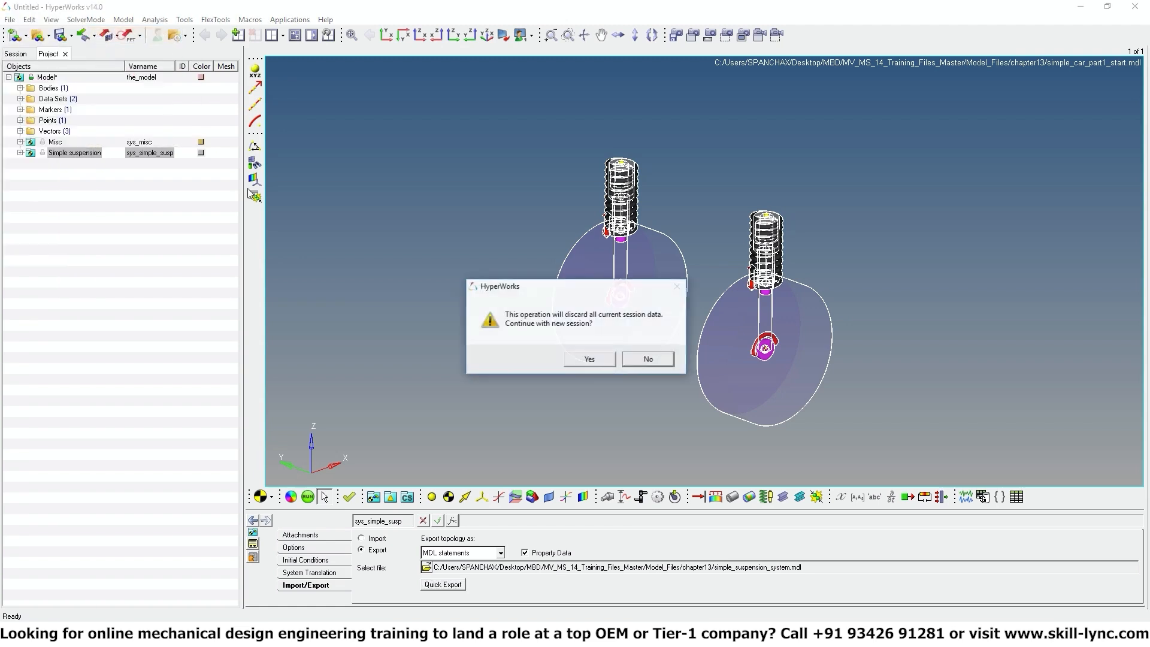
{"action": "left_click", "coordinate": [591, 359]}
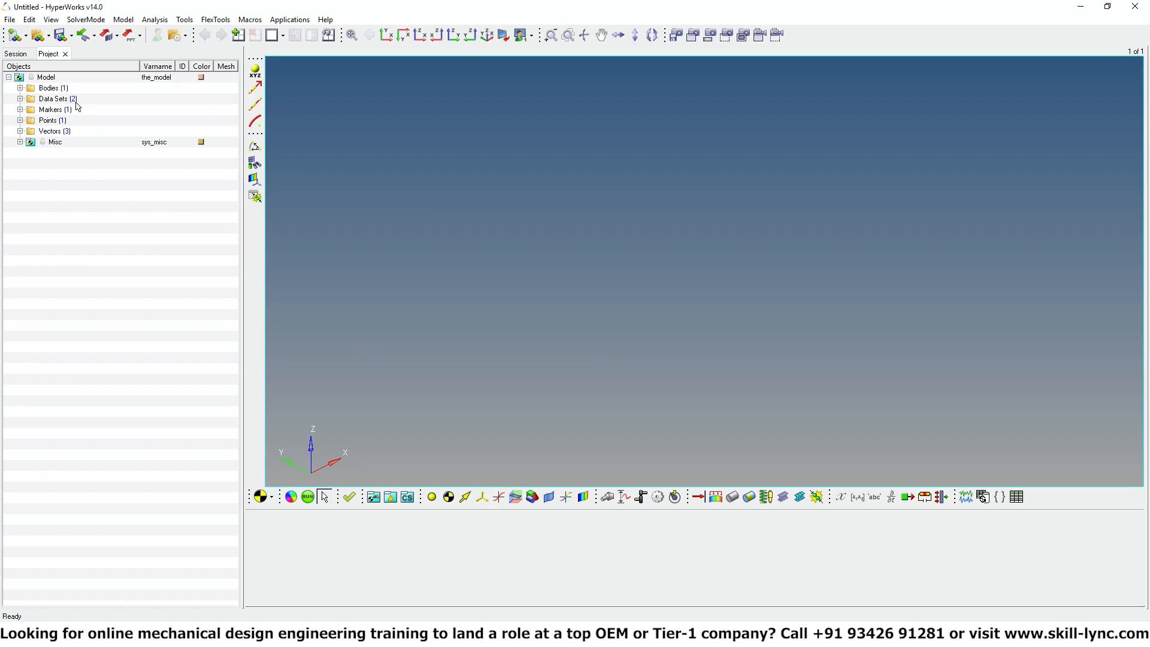
{"action": "left_click", "coordinate": [48, 78]}
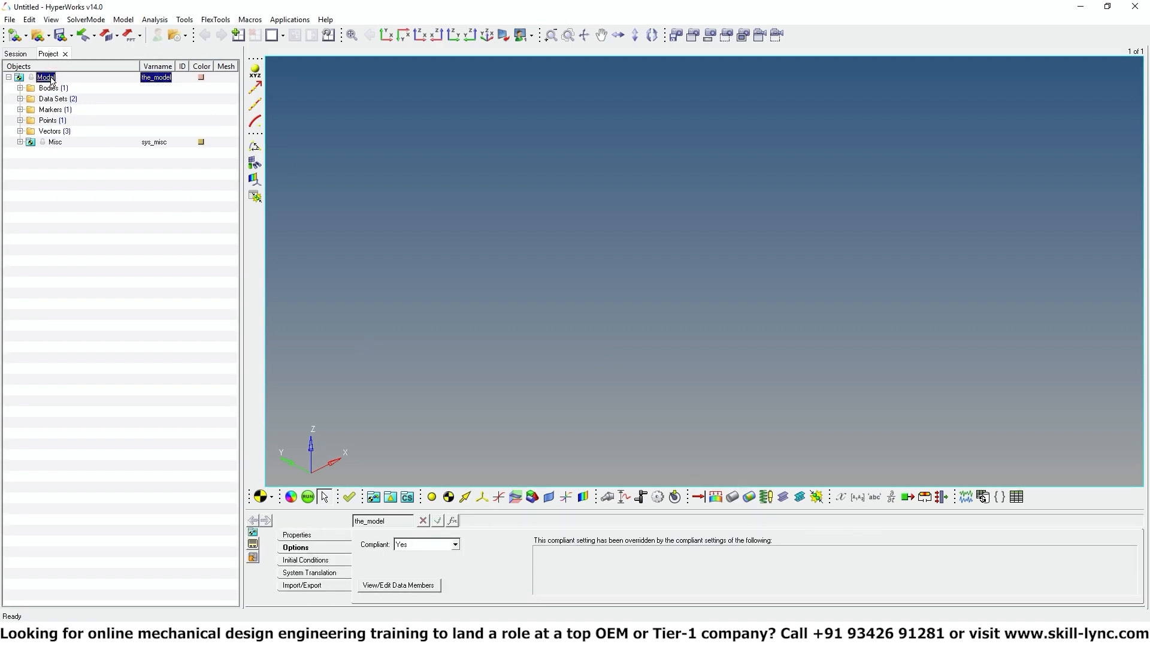
{"action": "right_click", "coordinate": [52, 81]}
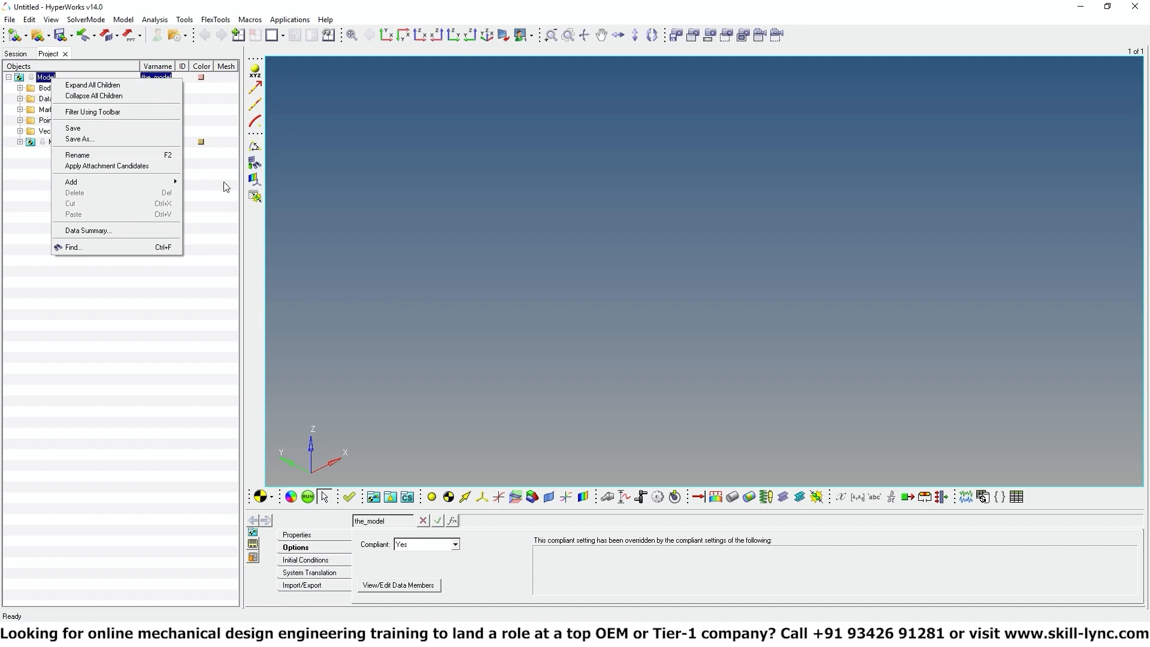
{"action": "left_click", "coordinate": [349, 185]}
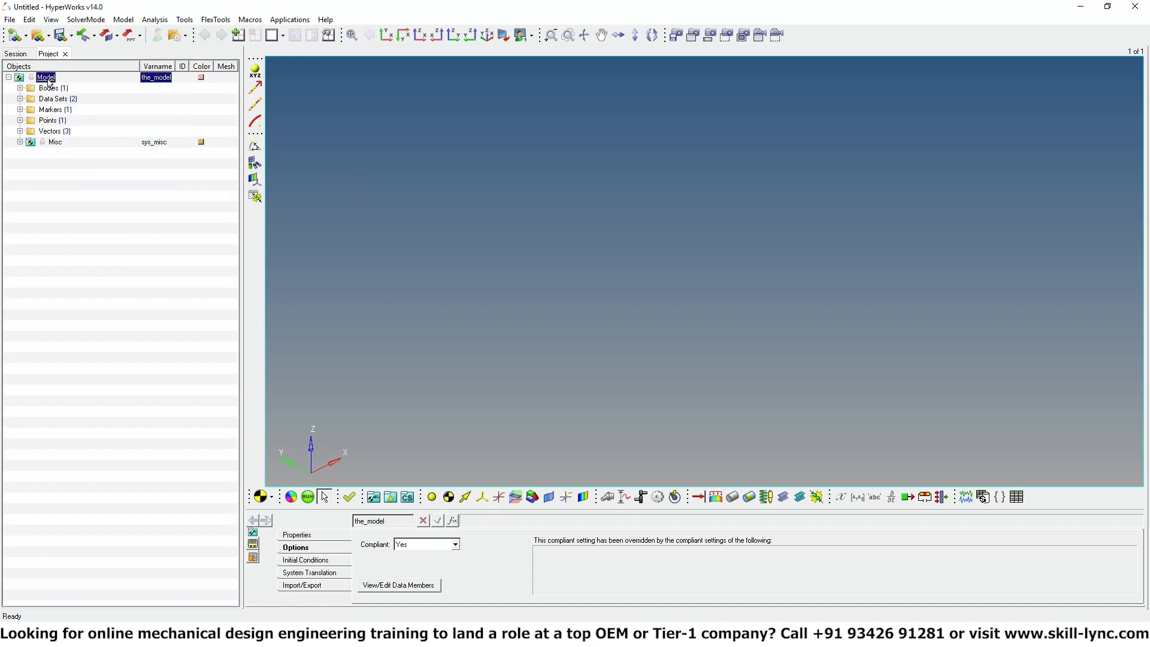
Import the def_sys_simple_susp system definition from simple_suspension_system.mdl into the top-level model, keeping the label Simple suspension and variable sys_simple_susp.
{"action": "left_click", "coordinate": [50, 82]}
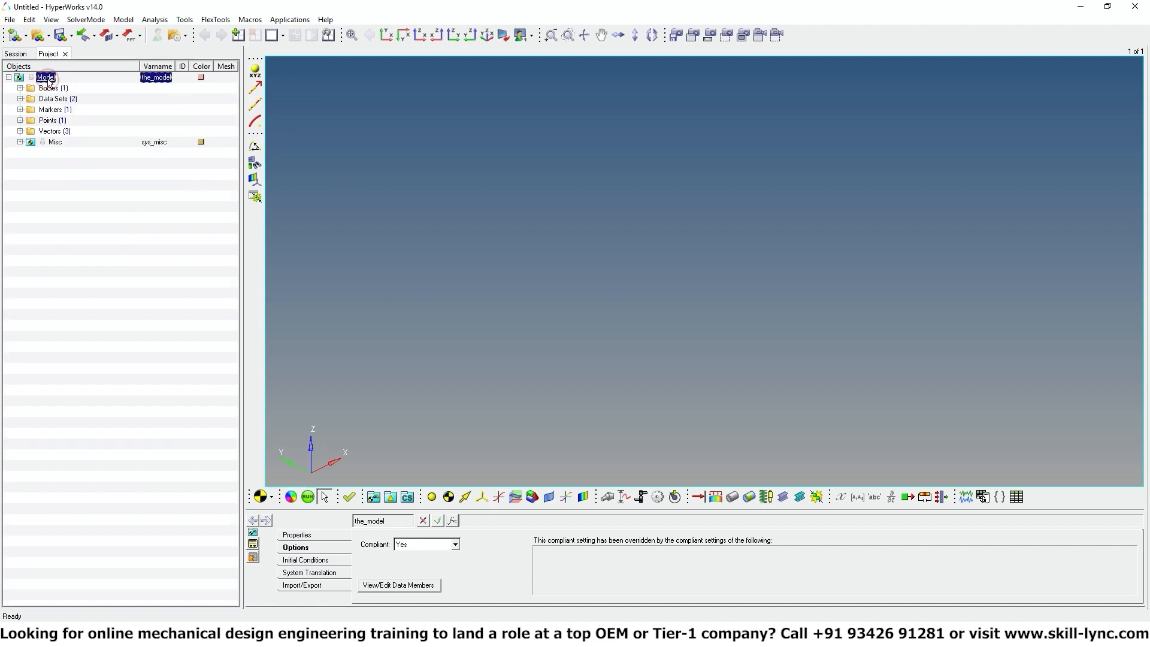
{"action": "left_click", "coordinate": [299, 586]}
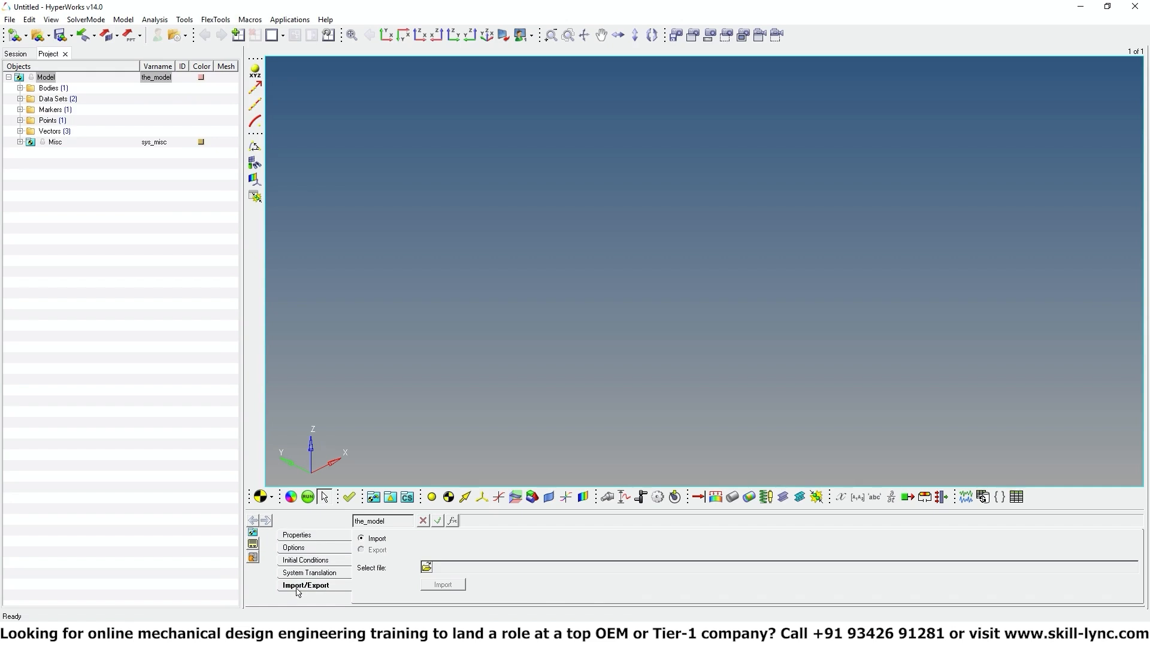
{"action": "left_click", "coordinate": [426, 567]}
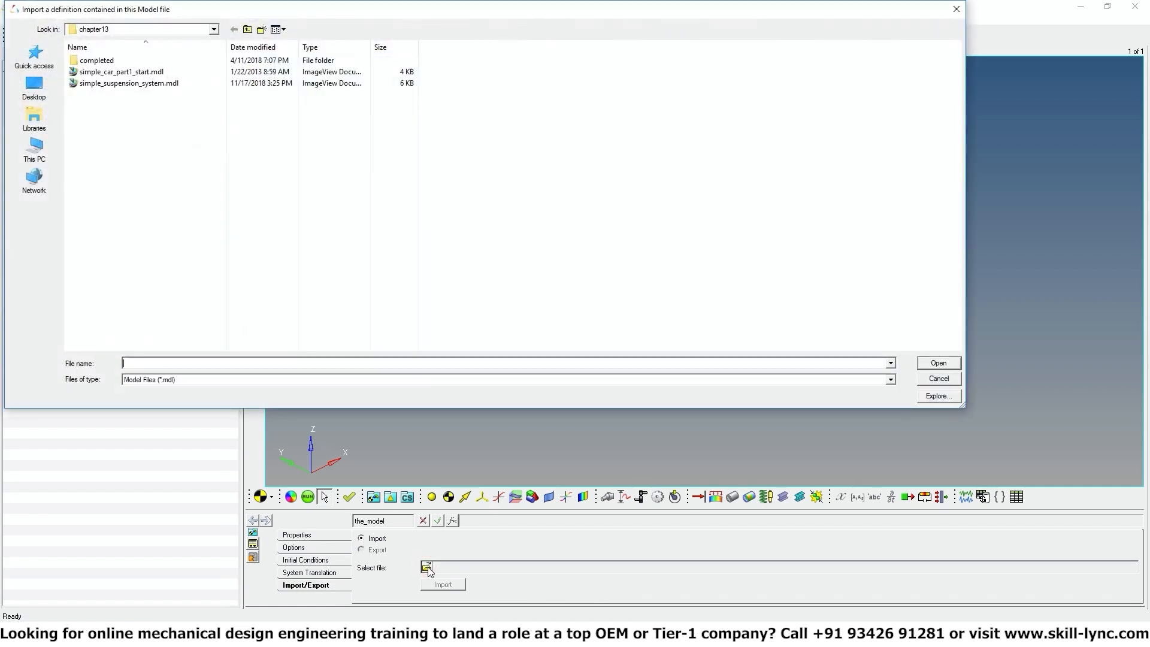
{"action": "left_click", "coordinate": [95, 85]}
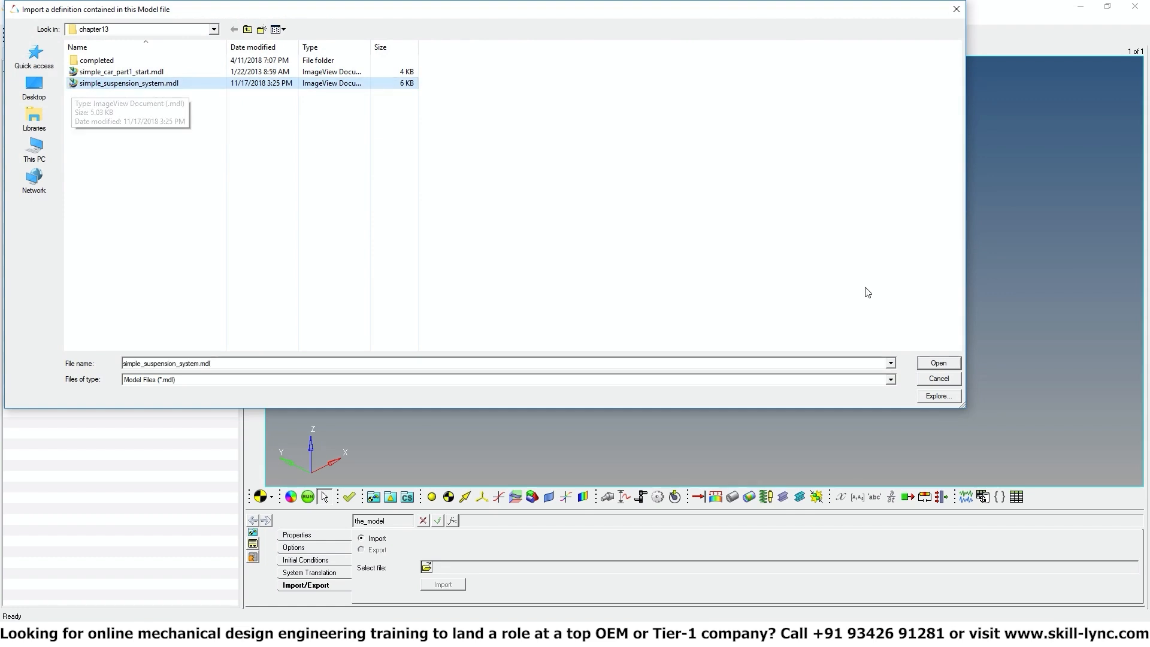
{"action": "left_click", "coordinate": [943, 365]}
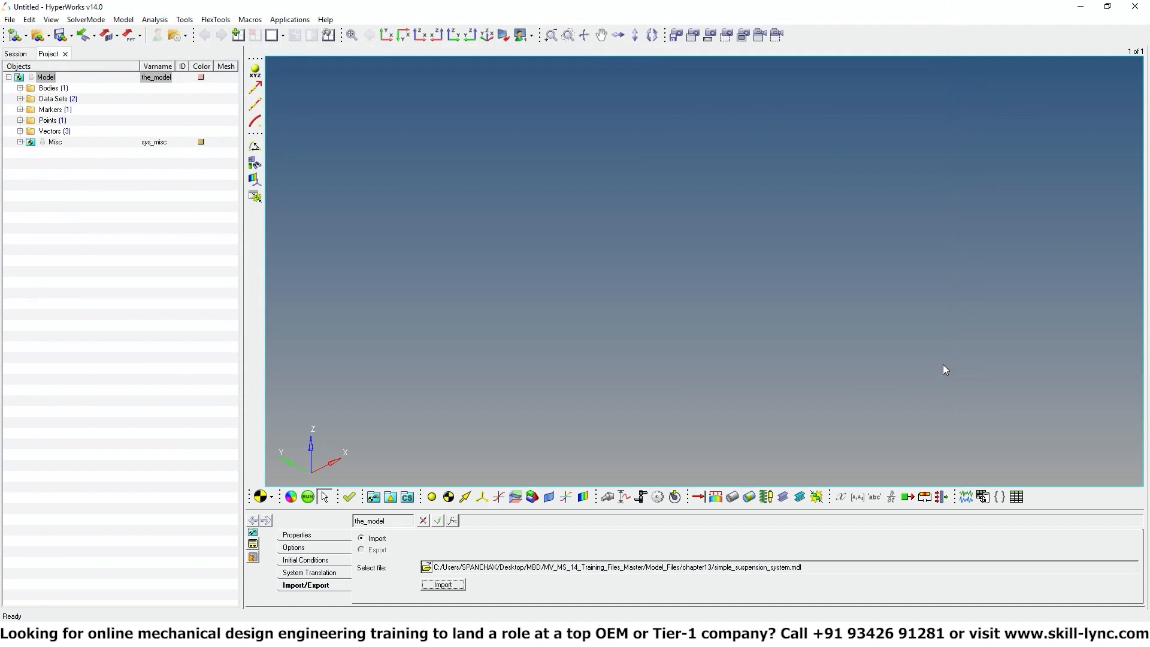
{"action": "left_click", "coordinate": [444, 584]}
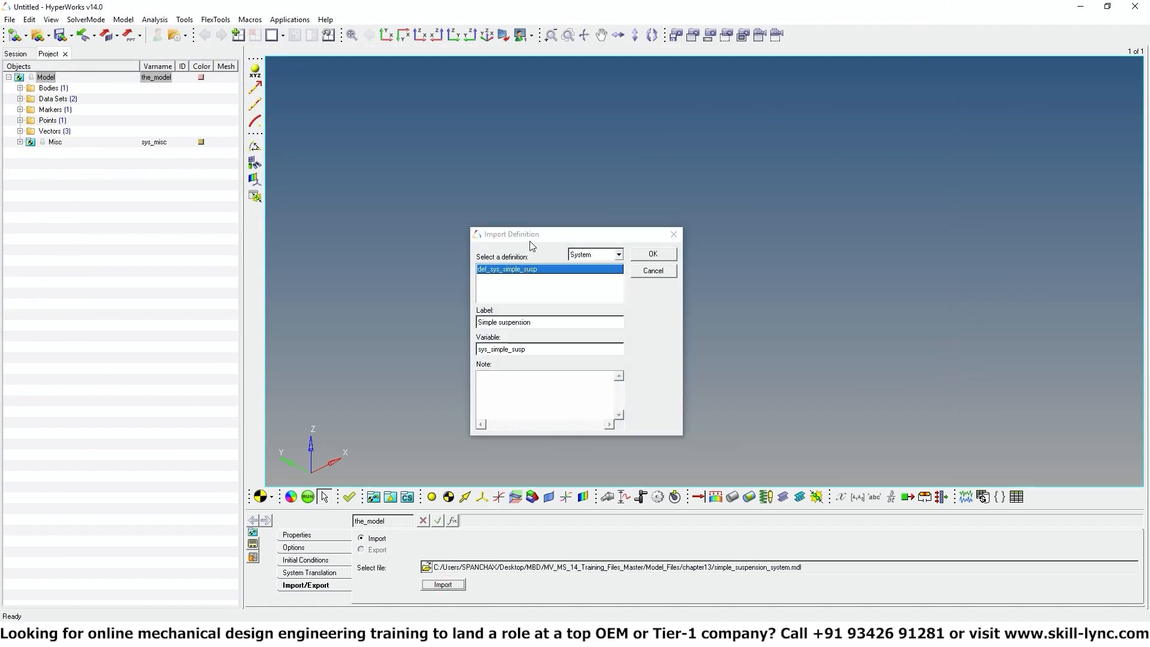
{"action": "left_click_drag", "start_coordinate": [529, 233], "coordinate": [555, 217]}
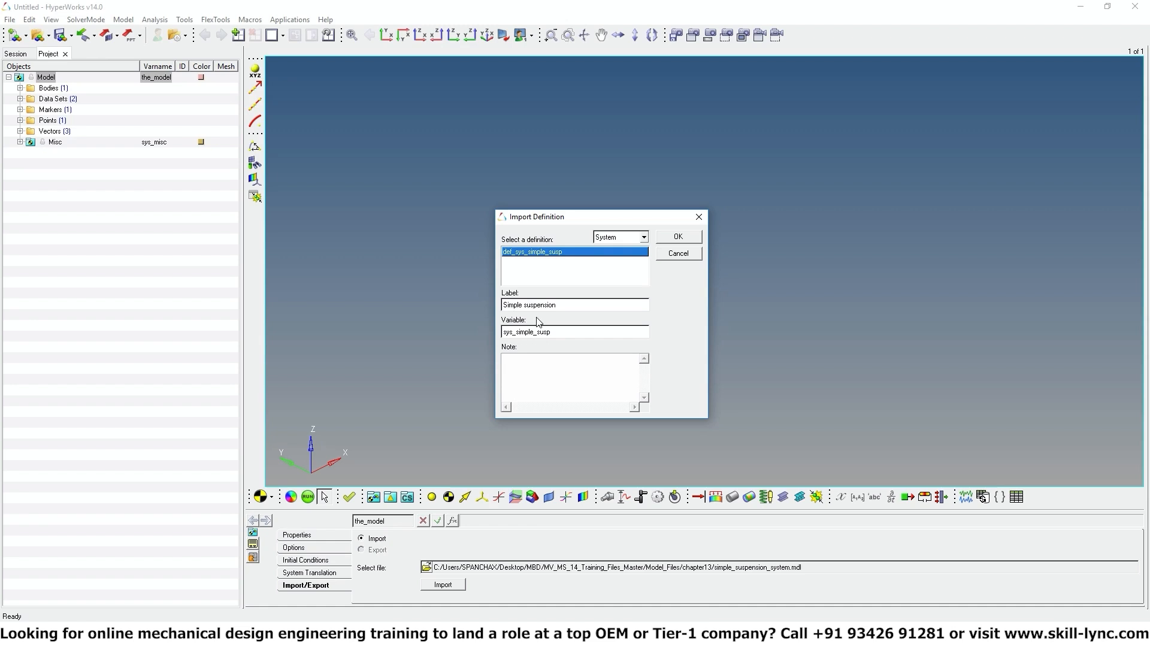
{"action": "left_click", "coordinate": [687, 237]}
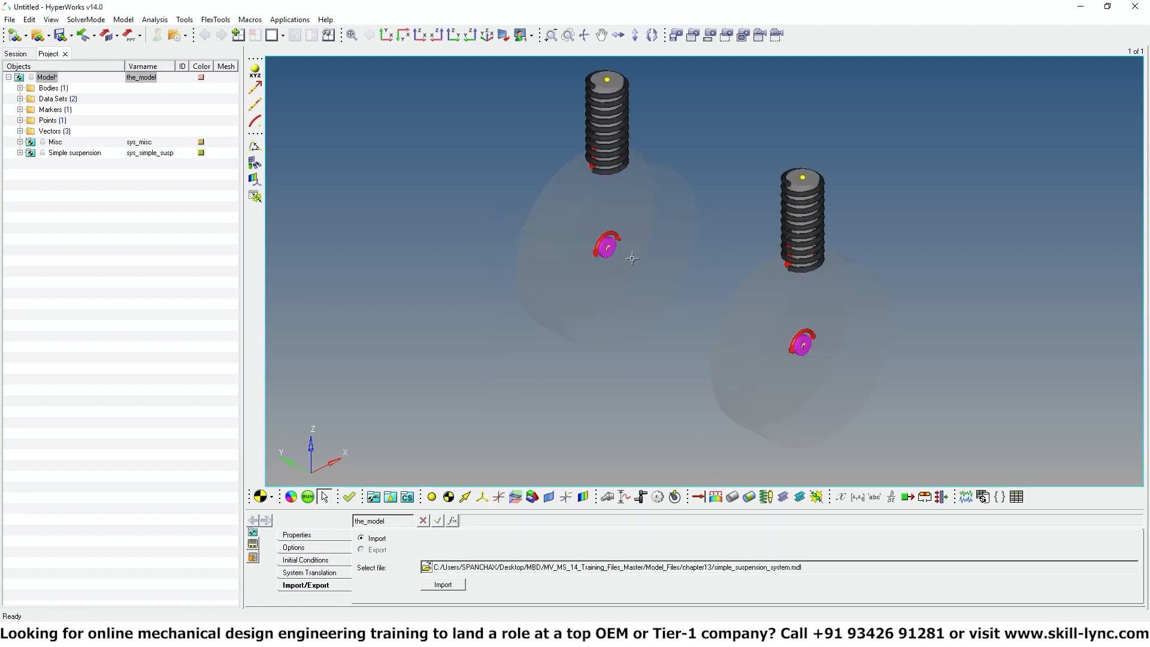
Inspect the imported wheels and springs by highlighting the Simple suspension system, and reselect the top-level model.
{"action": "left_click_drag", "start_coordinate": [537, 379], "coordinate": [773, 368], "text": "ctrl"}
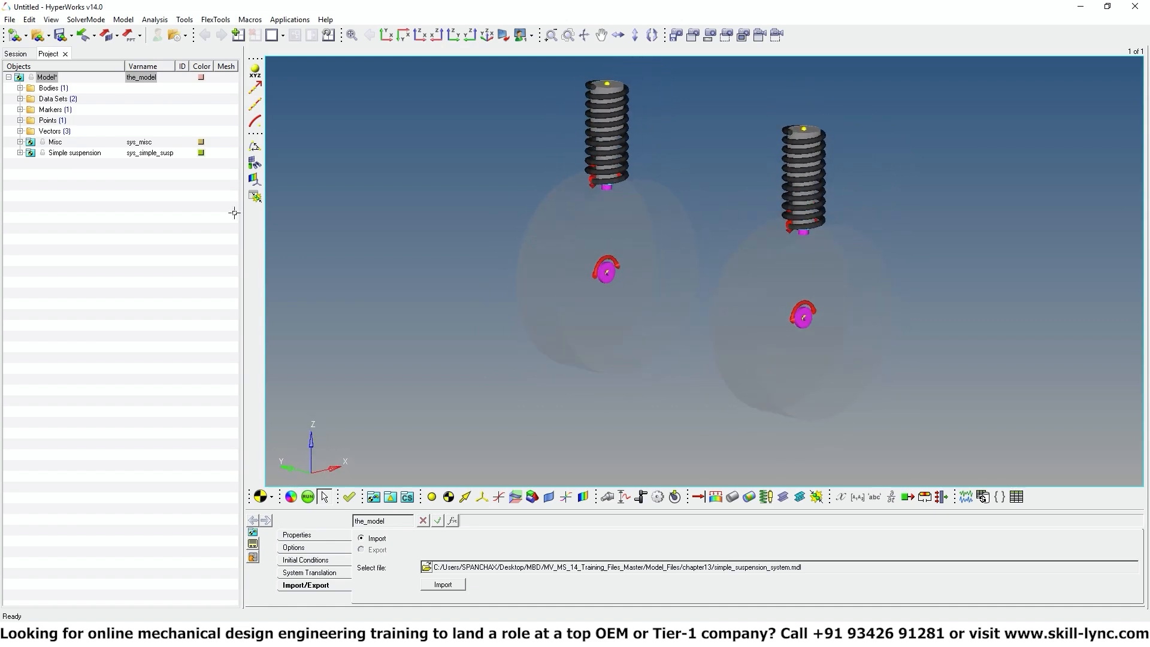
{"action": "left_click", "coordinate": [72, 153]}
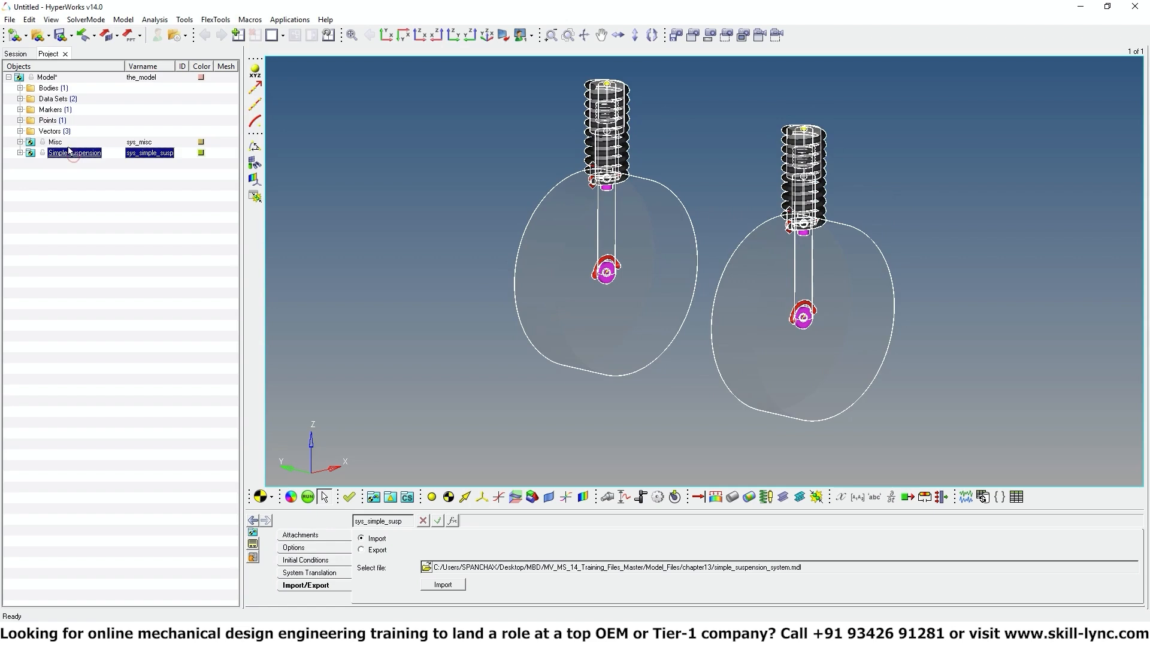
{"action": "left_click", "coordinate": [48, 77]}
{"action": "left_click", "coordinate": [72, 152]}
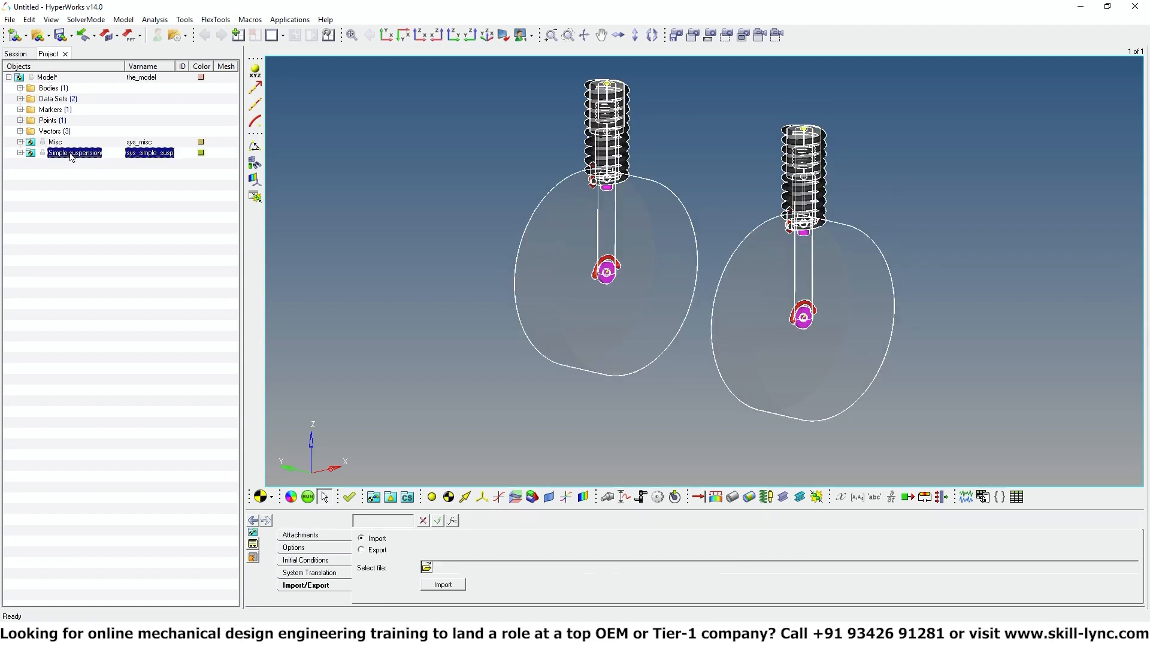
{"action": "left_click", "coordinate": [46, 78]}
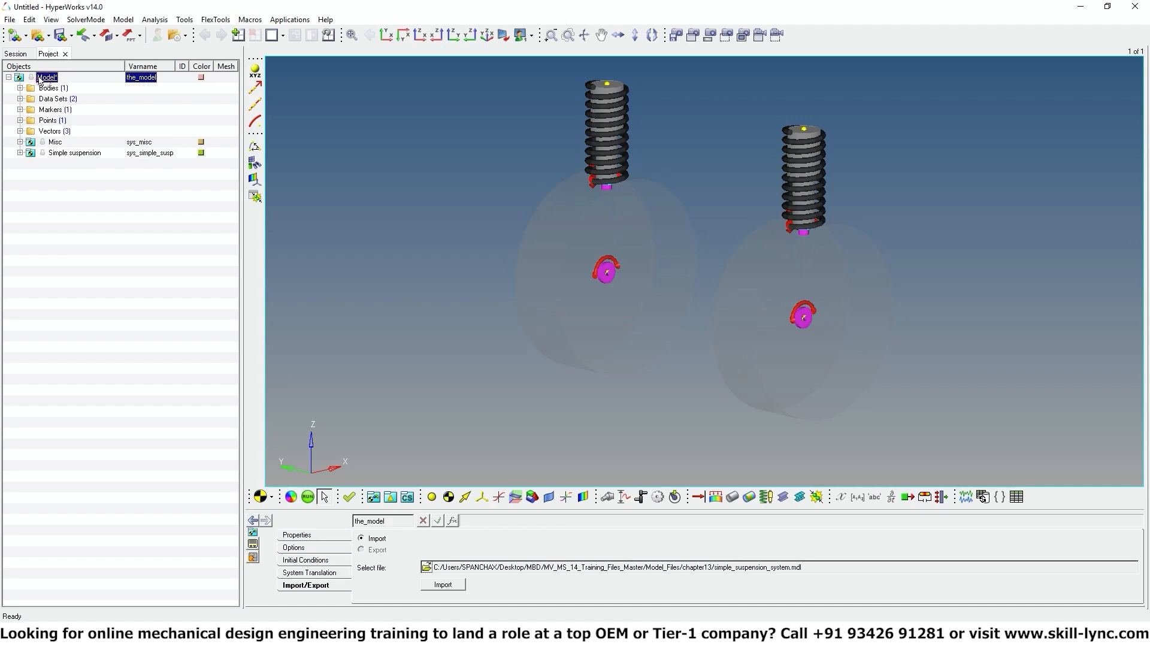